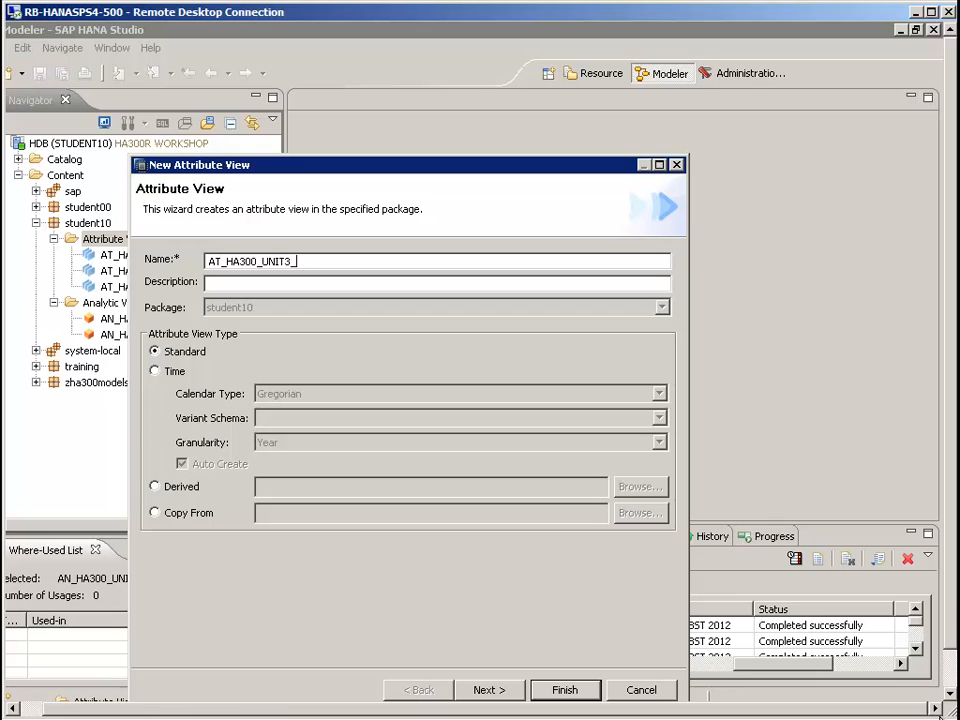
Name the new attribute view AT_HA300_UNIT3_PD_LEV_HIE_TRAIN10 and describe it as "Product Hierarchy Attribute"
{"action": "type", "text": "PD_LEV_HIE_TRAIN"}
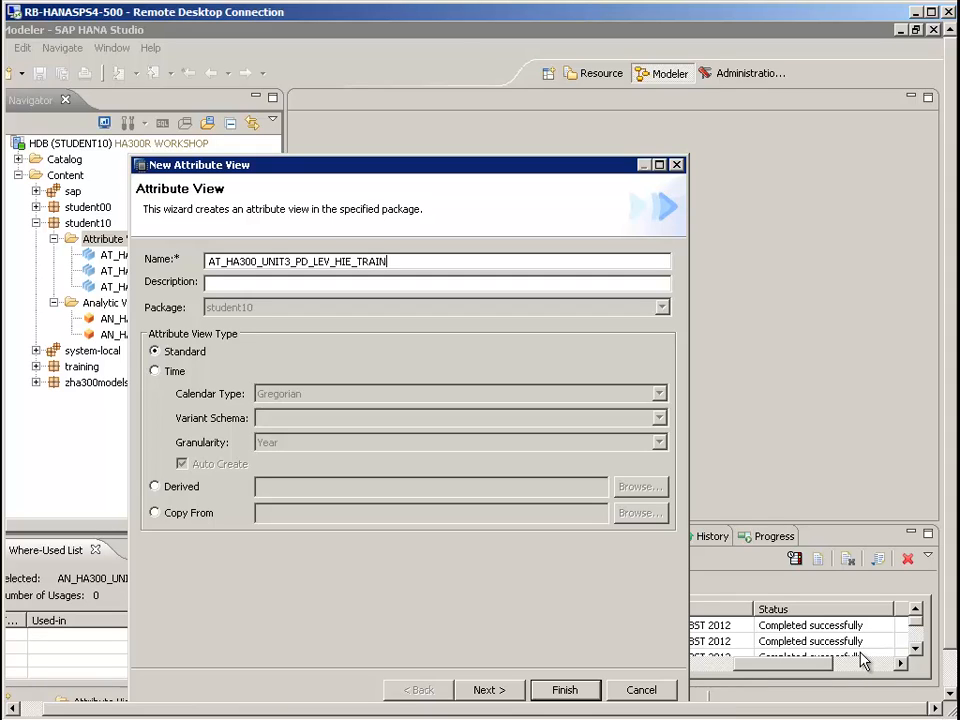
{"action": "type", "text": "10"}
{"action": "key", "text": "Tab"}
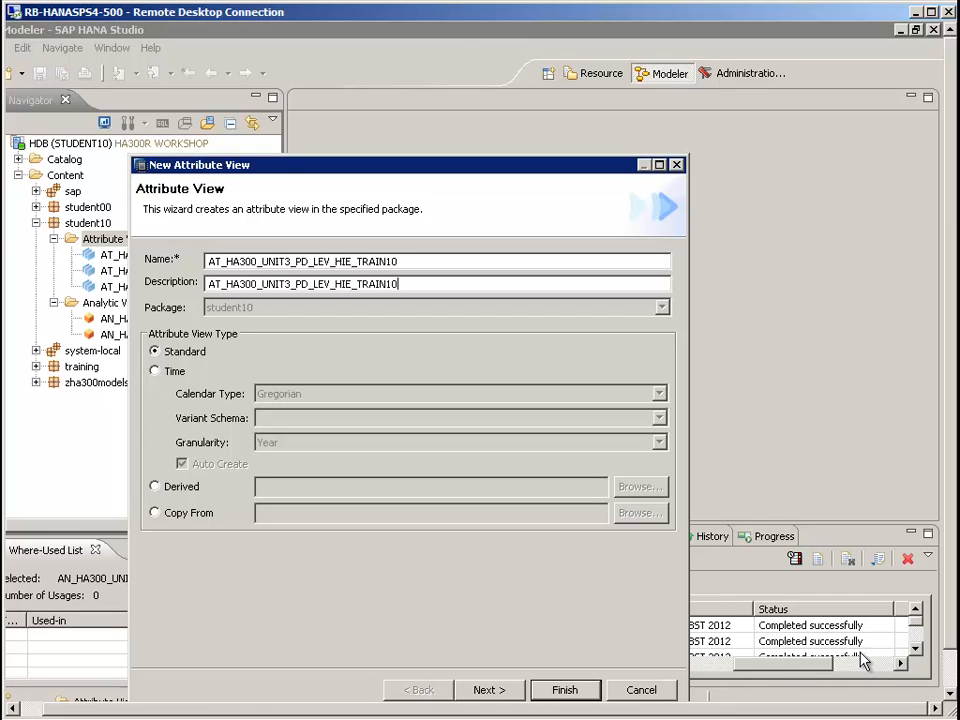
{"action": "key", "text": "shift+End"}
{"action": "type", "text": "Pro"}
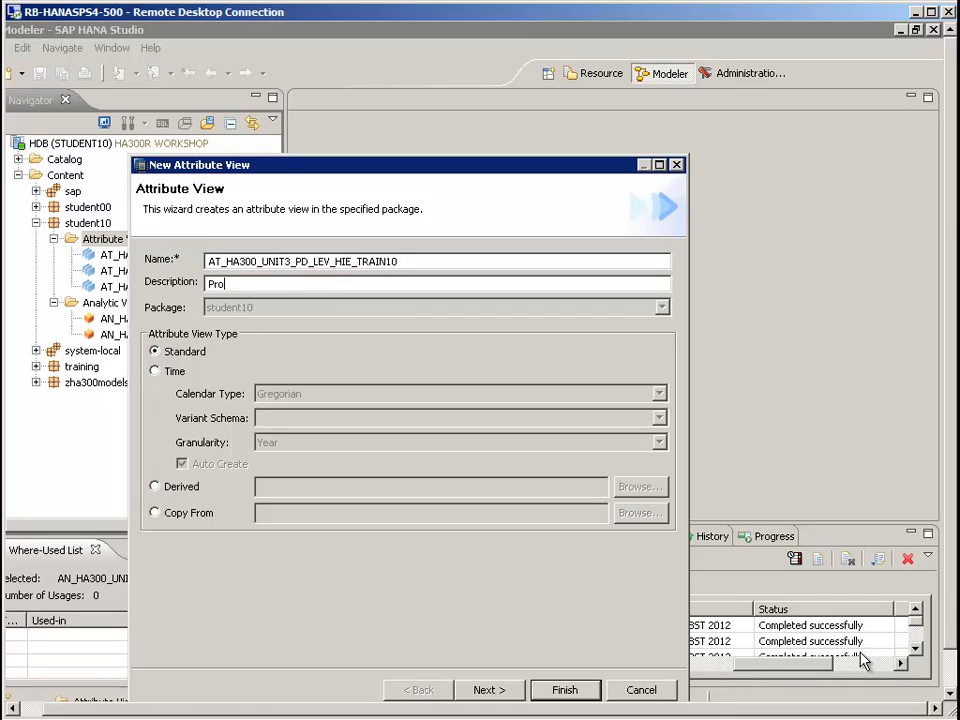
{"action": "type", "text": "duct Hierarchy Attribute"}
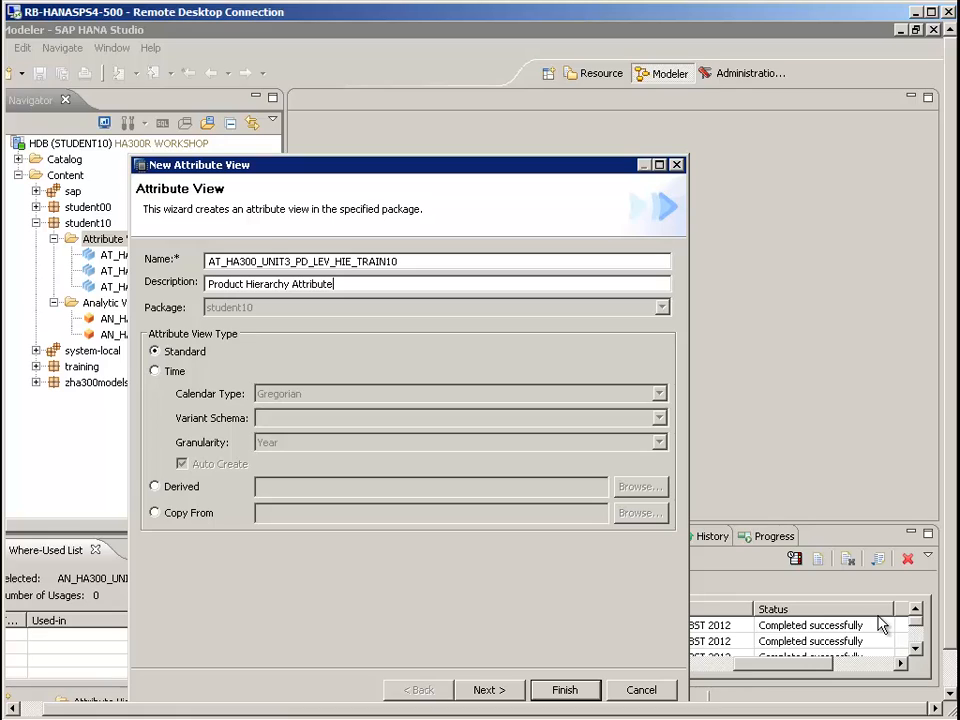
Create the attribute view as a copy of AT_HA300_UNIT3_PD_TRAIN10 from the student10 package
{"action": "left_click", "coordinate": [155, 513]}
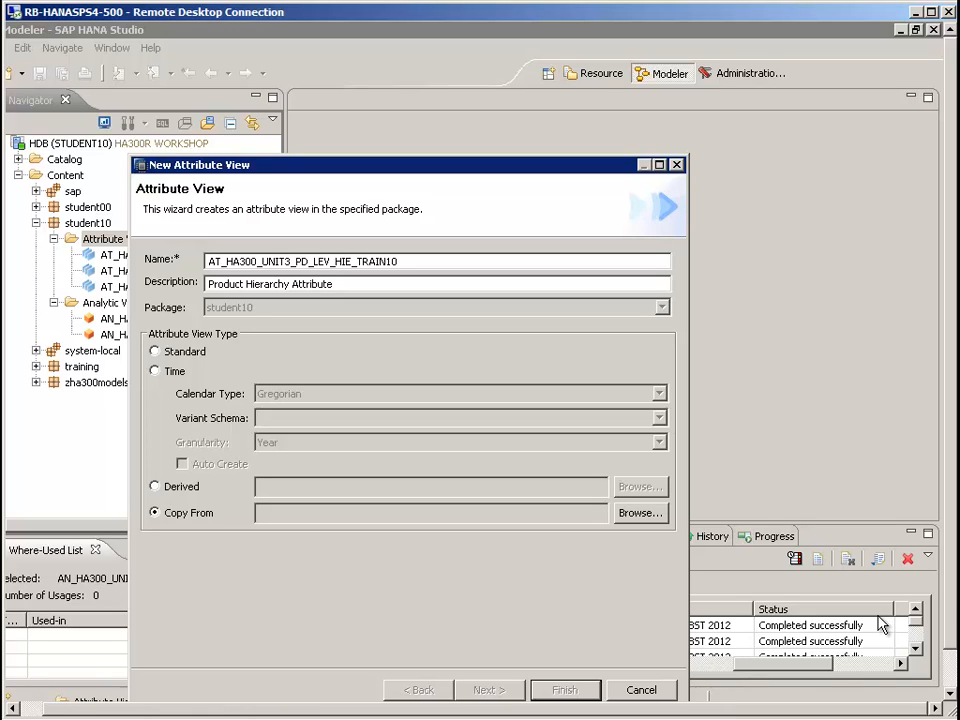
{"action": "left_click", "coordinate": [640, 513]}
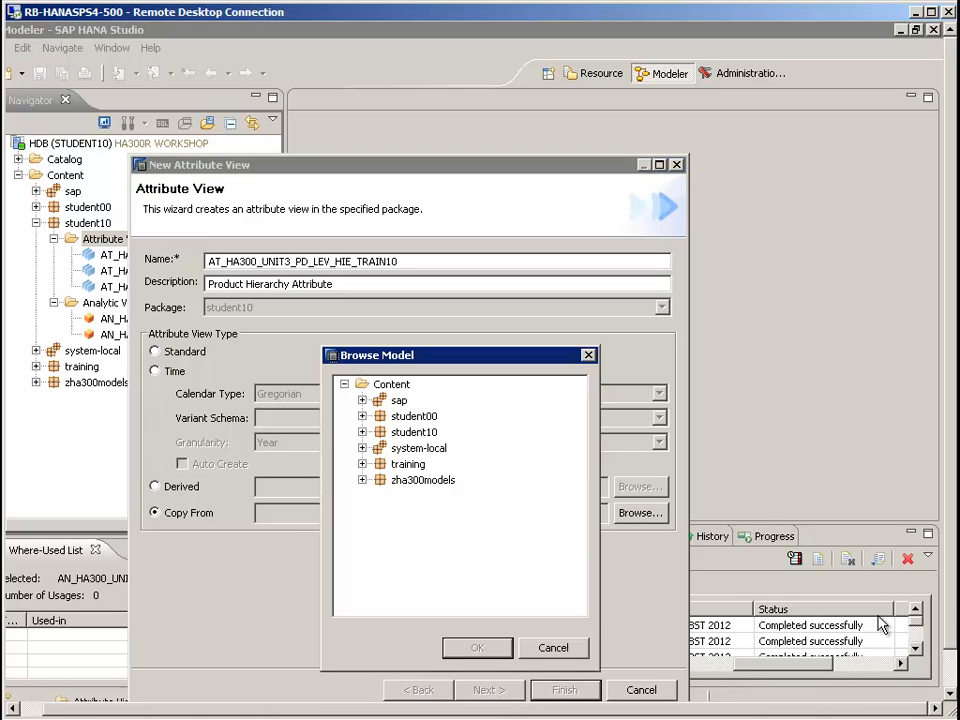
{"action": "left_click", "coordinate": [362, 432]}
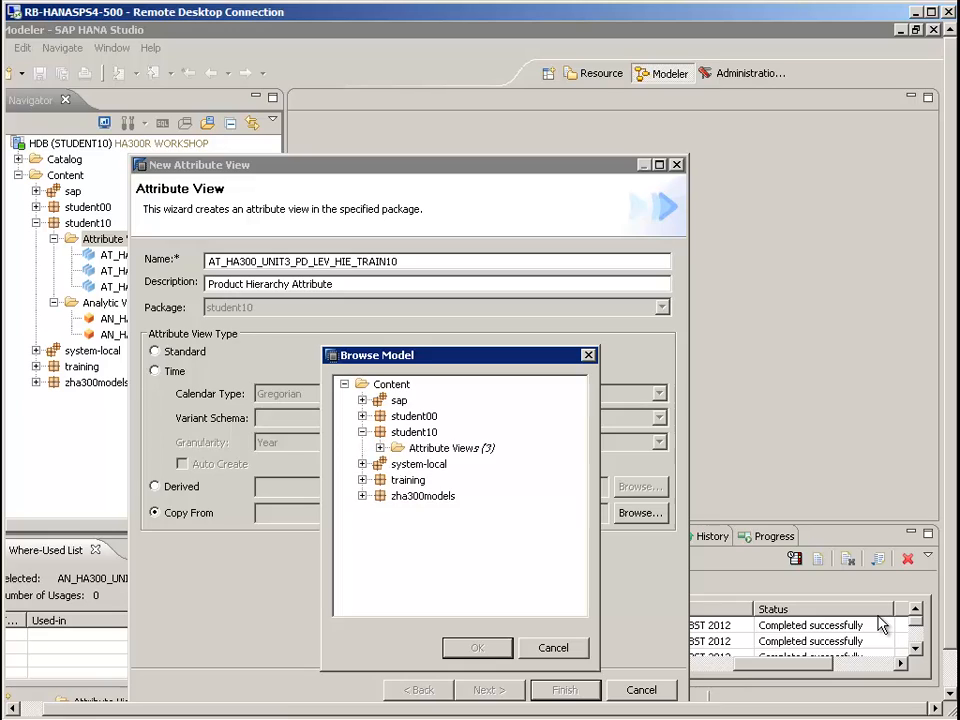
{"action": "left_click", "coordinate": [380, 448]}
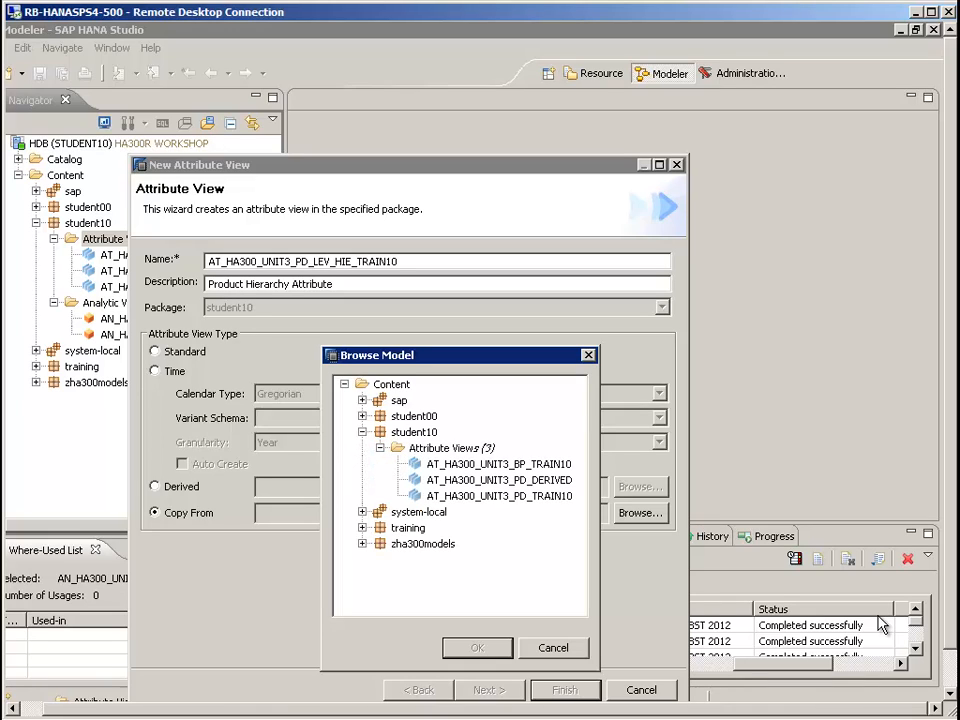
{"action": "left_click", "coordinate": [499, 496]}
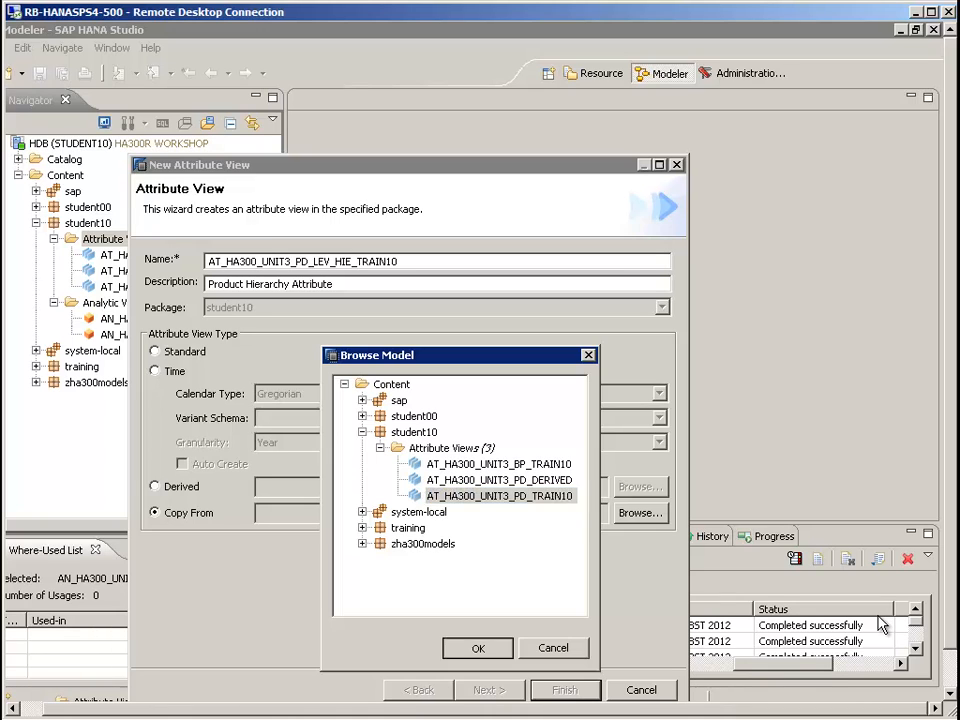
{"action": "left_click", "coordinate": [477, 648]}
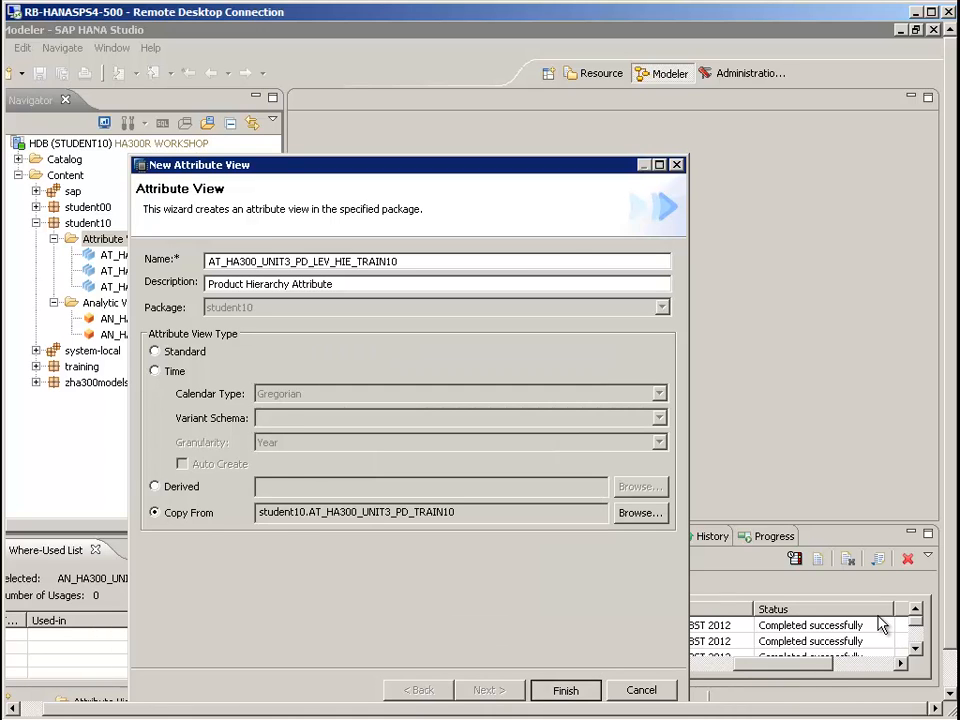
{"action": "key", "text": "Return"}
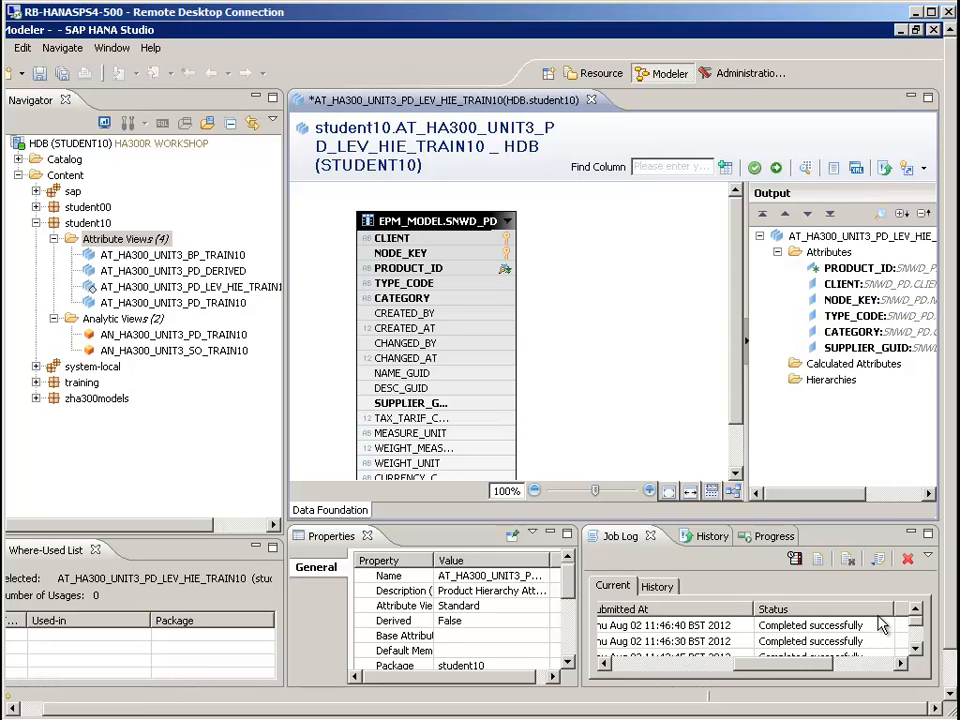
Remove the SUPPLIER_GUID attribute from the attribute view's output
{"action": "right_click", "coordinate": [846, 348]}
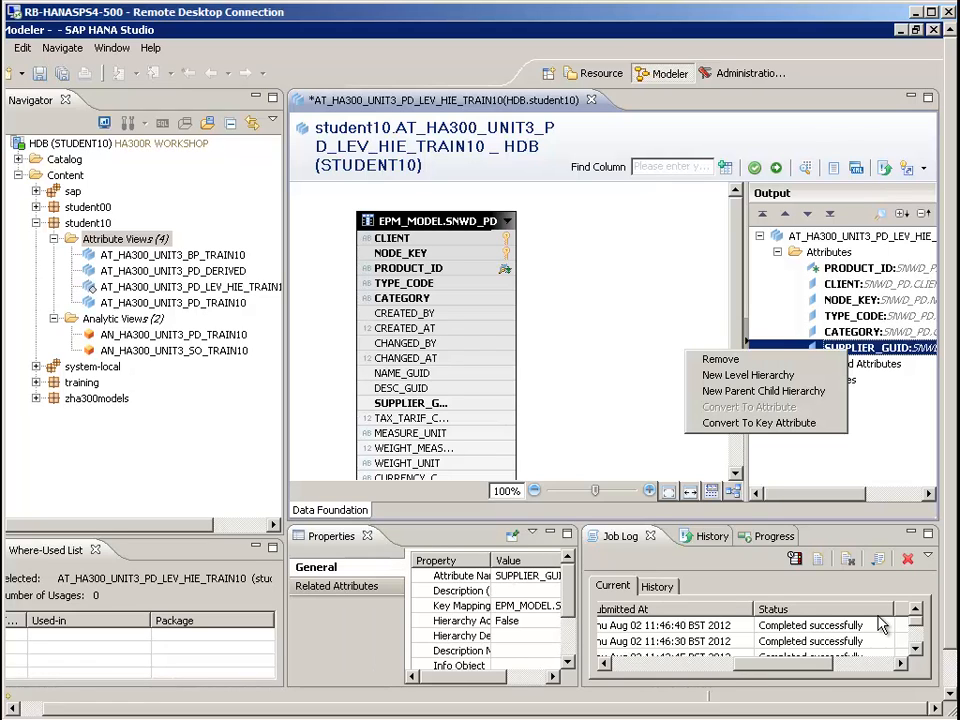
{"action": "left_click", "coordinate": [700, 359]}
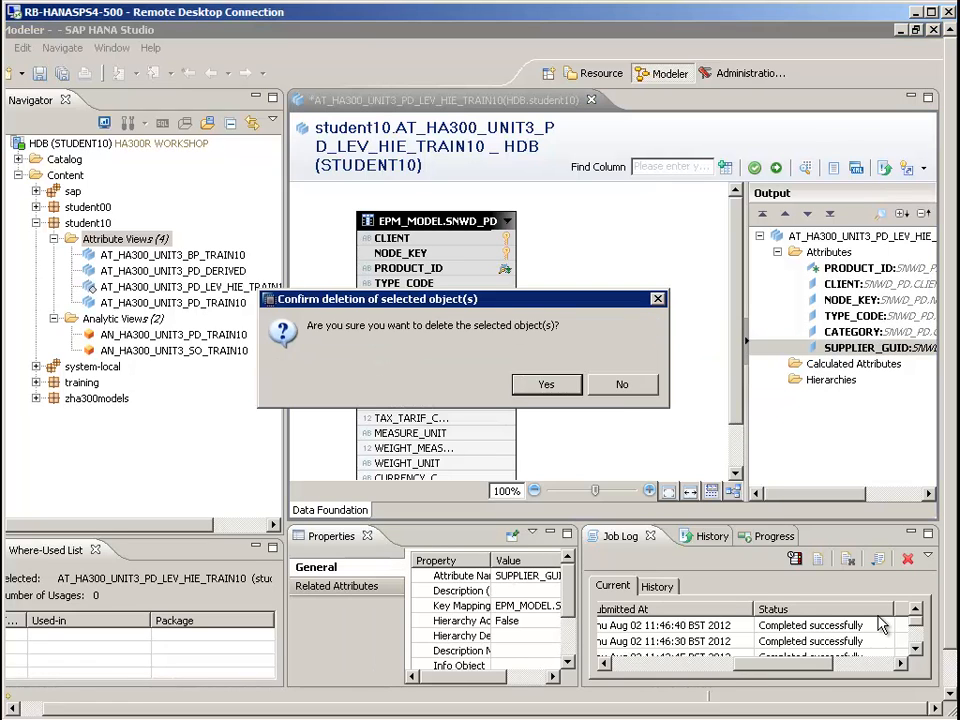
{"action": "key", "text": "Return"}
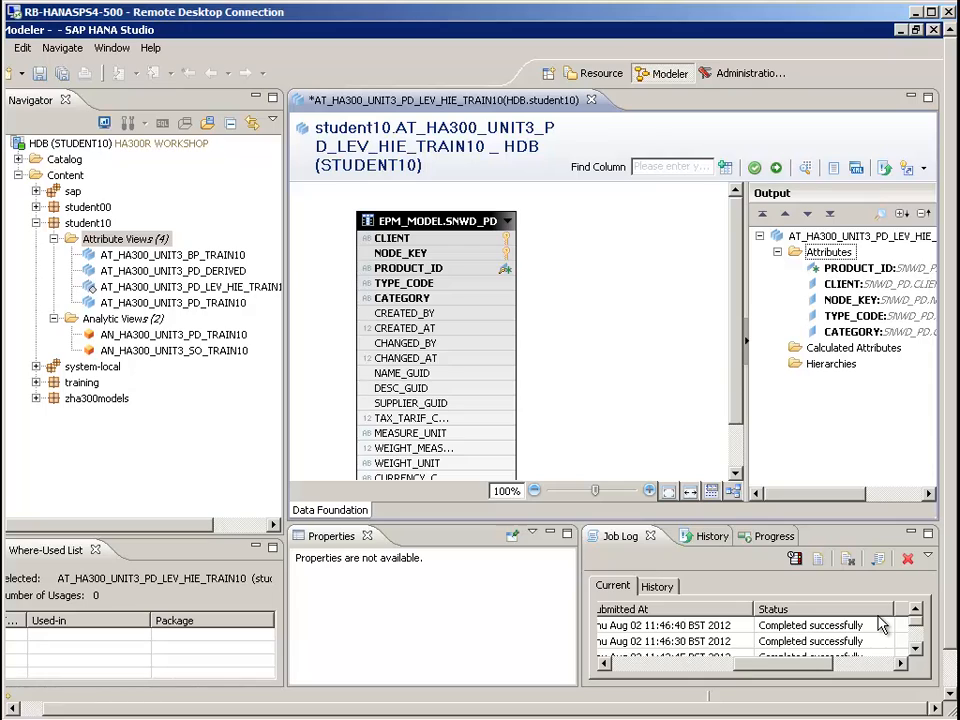
Start a new level hierarchy in the attribute view and name it HIE_LEV_PRODUCT_TRAIN10
{"action": "right_click", "coordinate": [812, 365]}
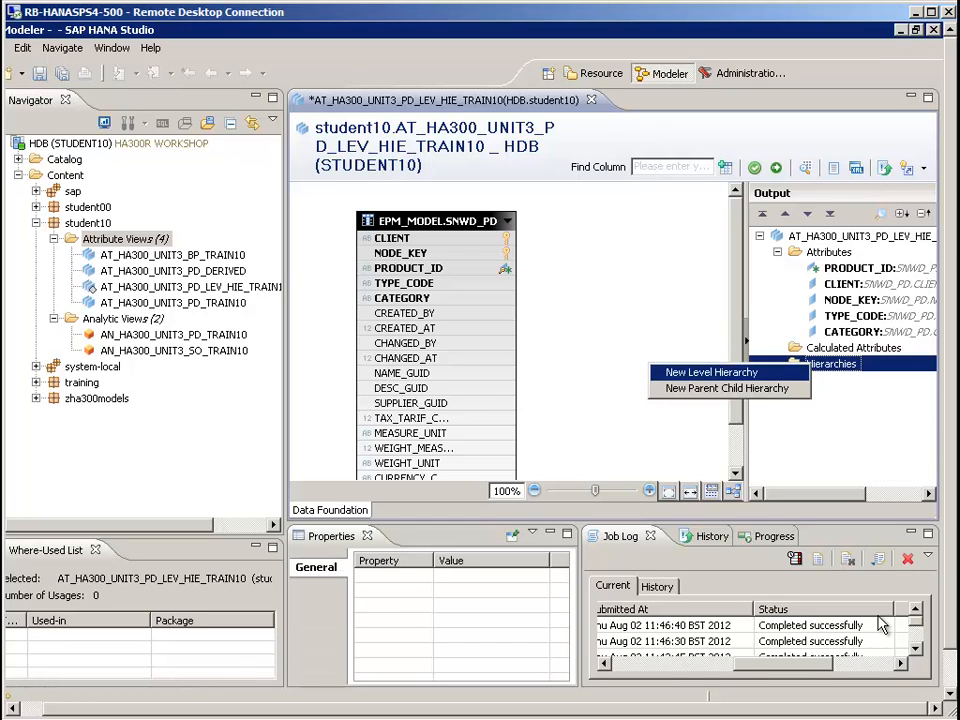
{"action": "key", "text": "Return"}
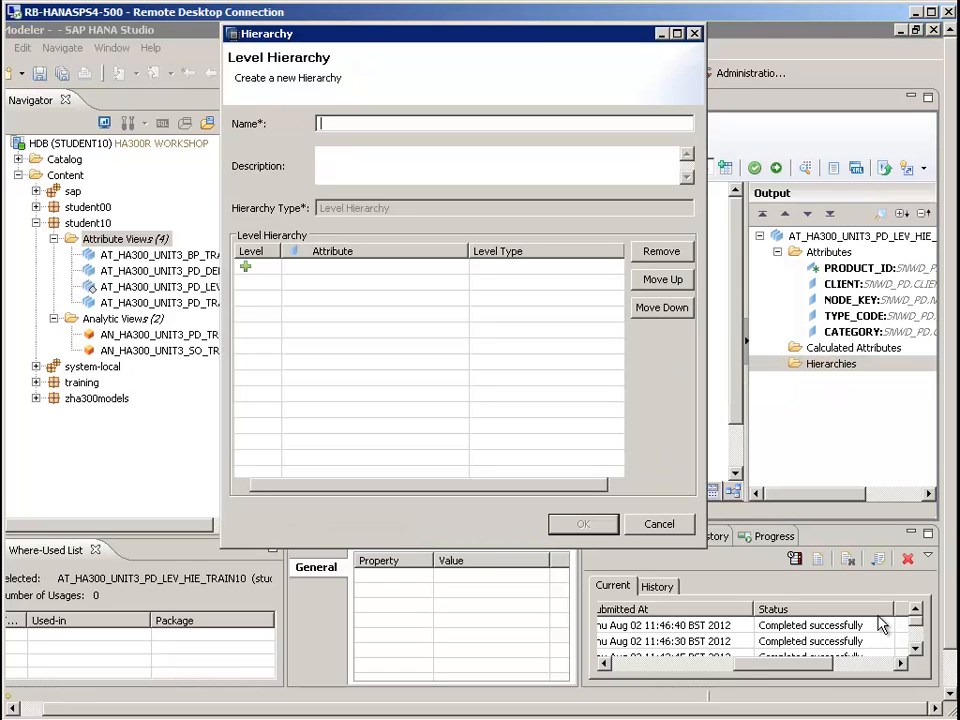
{"action": "type", "text": "HIE_LEV_PRODUCT_TRAIN10"}
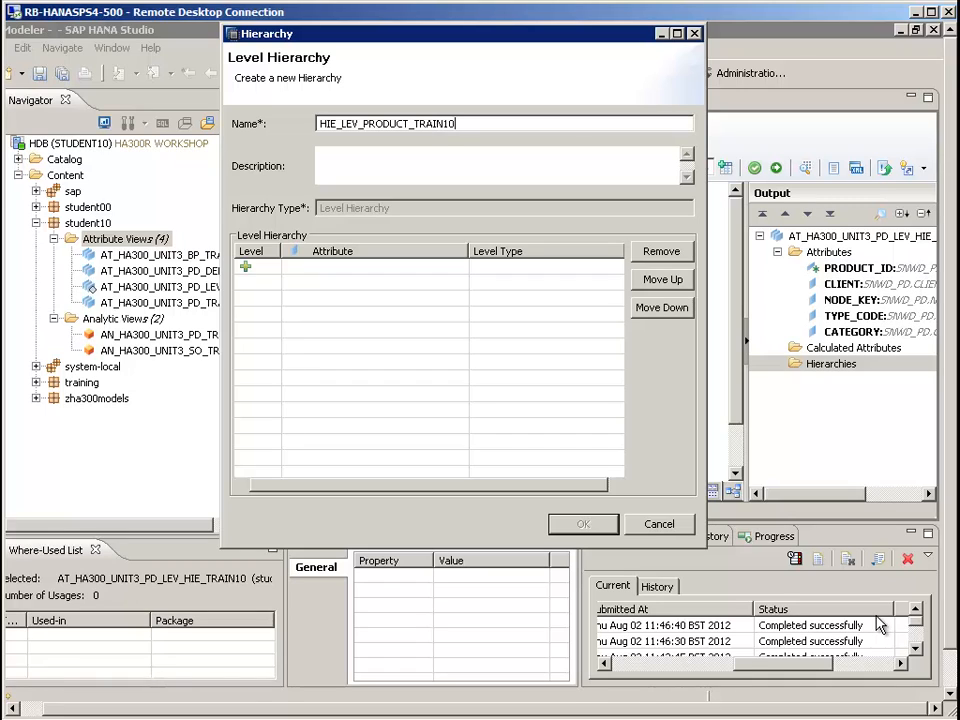
{"action": "key", "text": "Tab"}
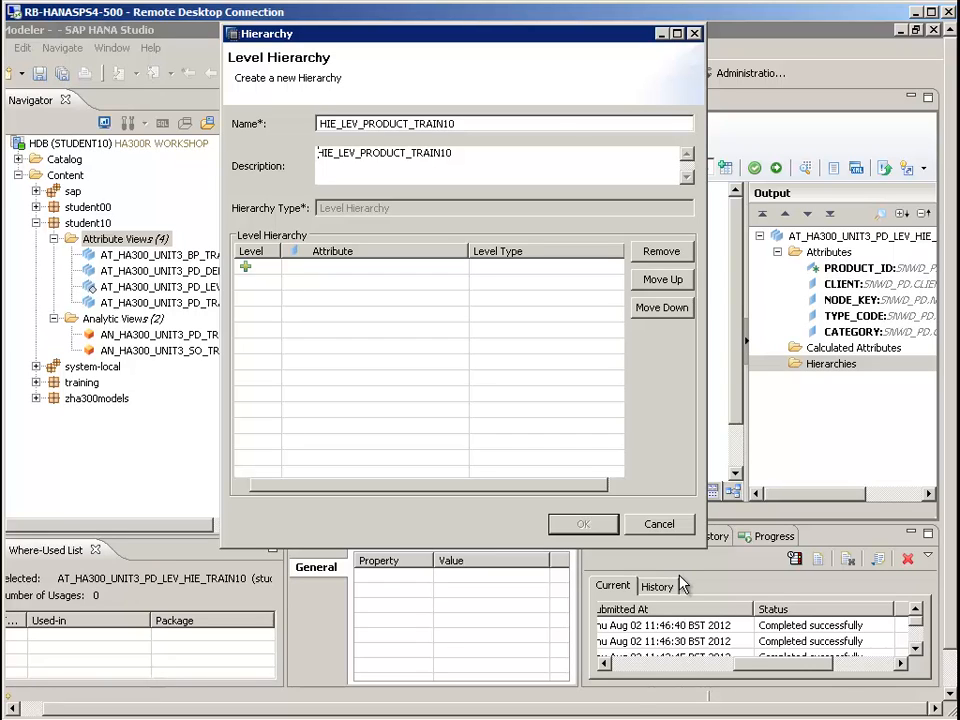
Add level 1 to the hierarchy and assign it the TYPE_CODE attribute
{"action": "key", "text": "Tab"}
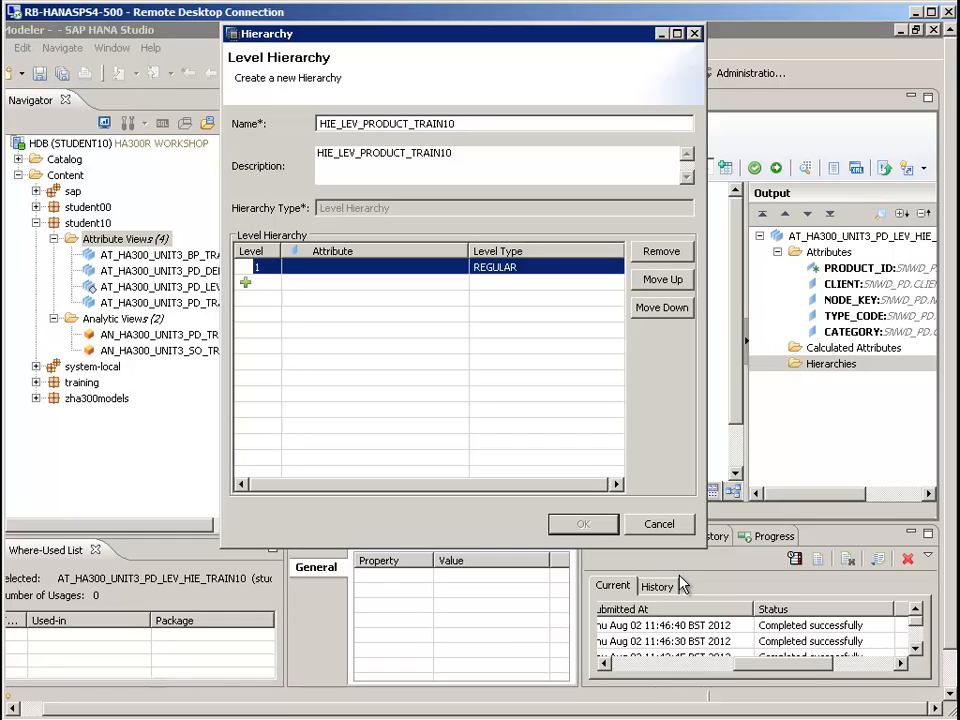
{"action": "key", "text": "Tab"}
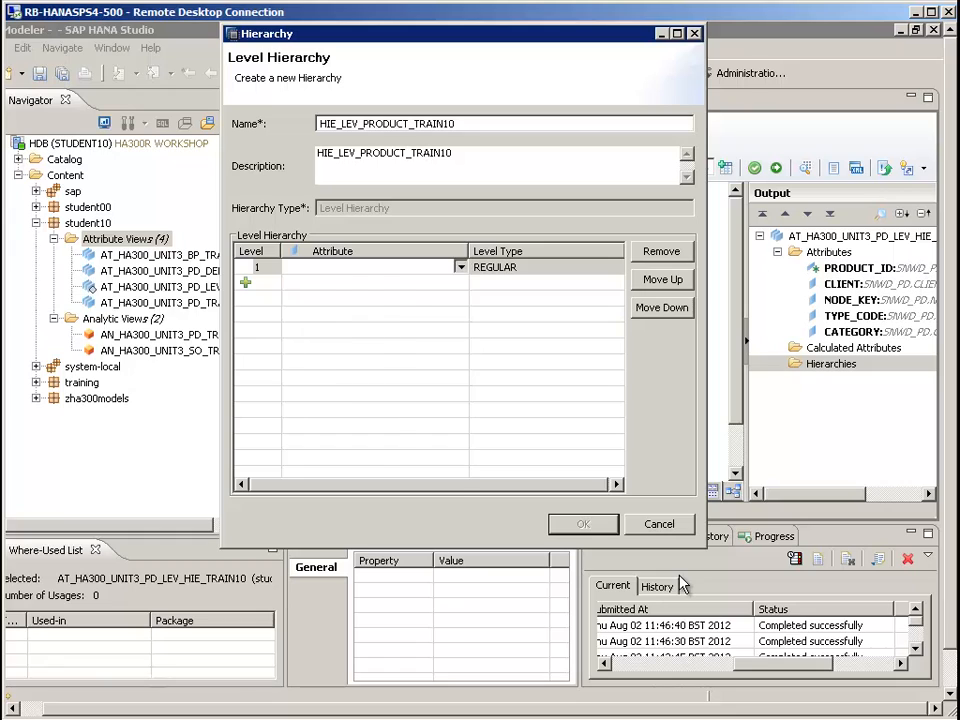
{"action": "key", "text": "alt+Down"}
{"action": "key", "text": "Down"}
{"action": "key", "text": "Down"}
{"action": "key", "text": "Down"}
{"action": "key", "text": "Down"}
{"action": "key", "text": "Down"}
{"action": "key", "text": "Return"}
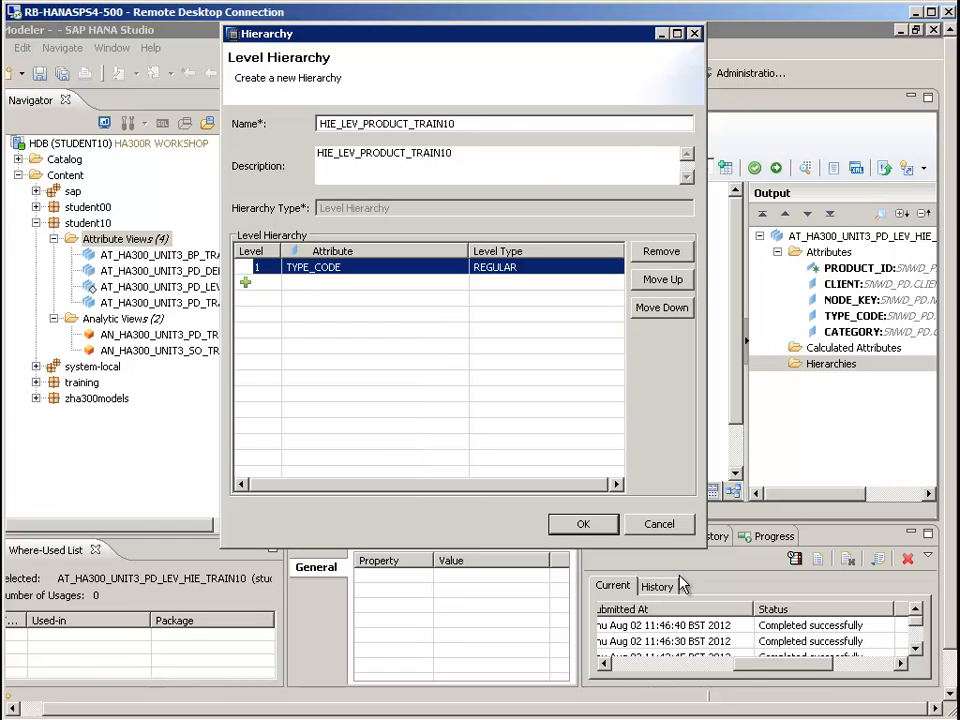
Add level 2 to the hierarchy and assign it the CATEGORY attribute
{"action": "key", "text": "Down"}
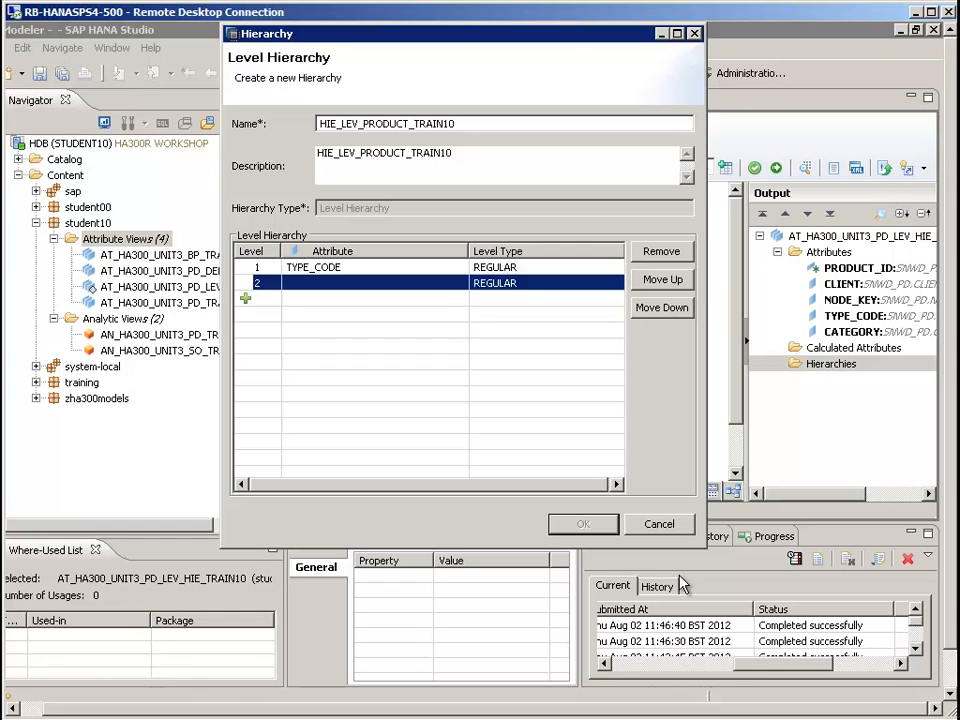
{"action": "key", "text": "F2"}
{"action": "key", "text": "alt+Down"}
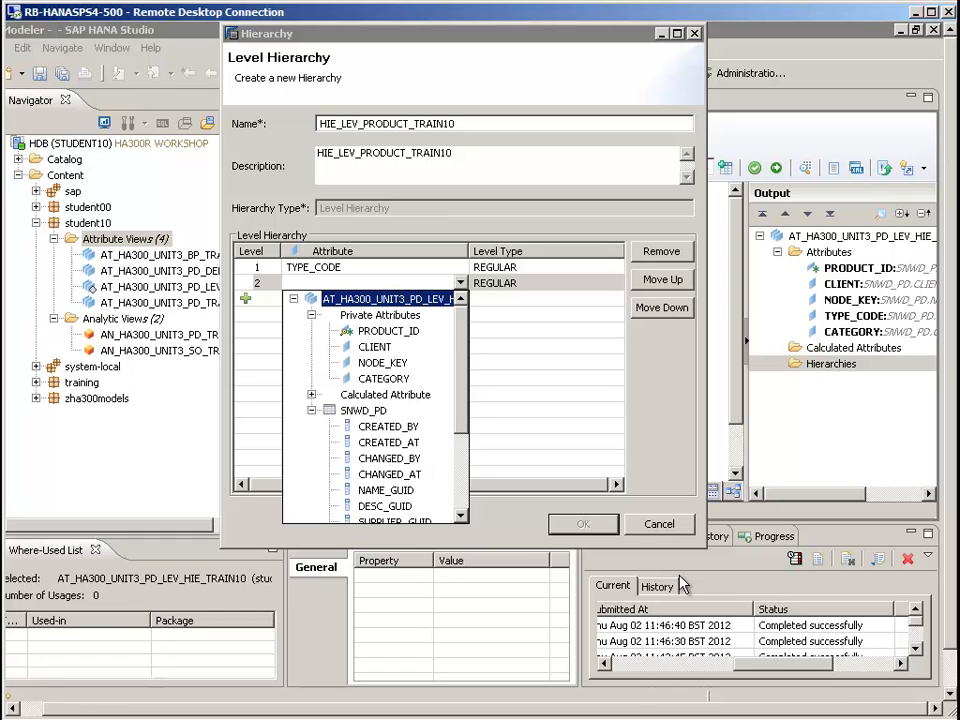
{"action": "key", "text": "Down"}
{"action": "key", "text": "Down"}
{"action": "key", "text": "Down"}
{"action": "key", "text": "Down"}
{"action": "key", "text": "Down"}
{"action": "key", "text": "Return"}
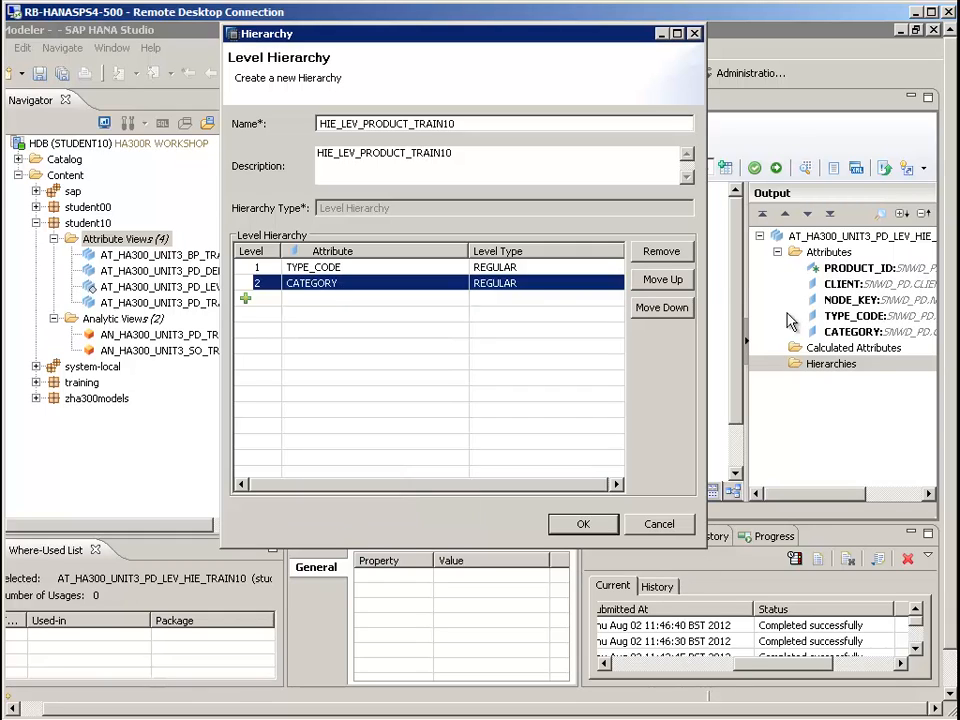
Add level 3 to the hierarchy and assign it the PRODUCT_ID attribute
{"action": "left_click", "coordinate": [246, 299]}
{"action": "left_click", "coordinate": [294, 299]}
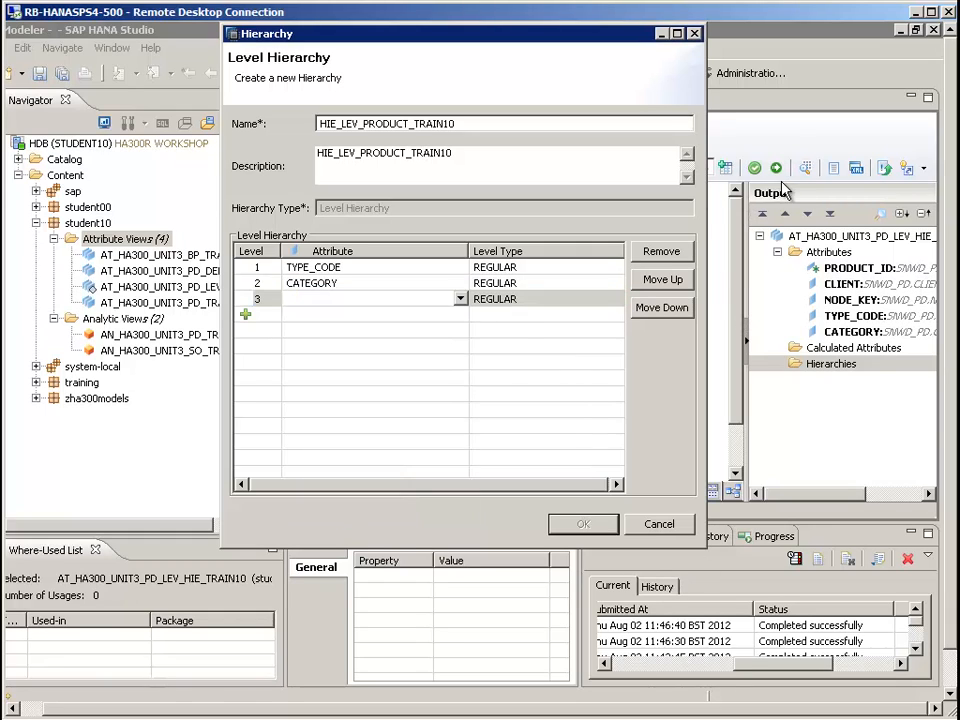
{"action": "left_click", "coordinate": [460, 299]}
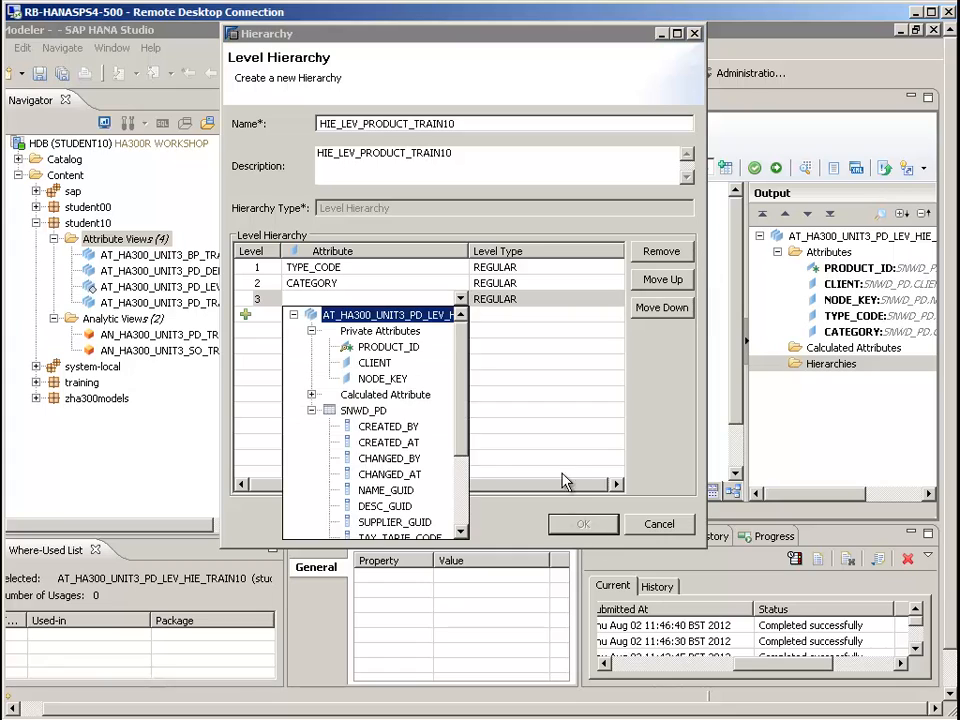
{"action": "left_click", "coordinate": [389, 347]}
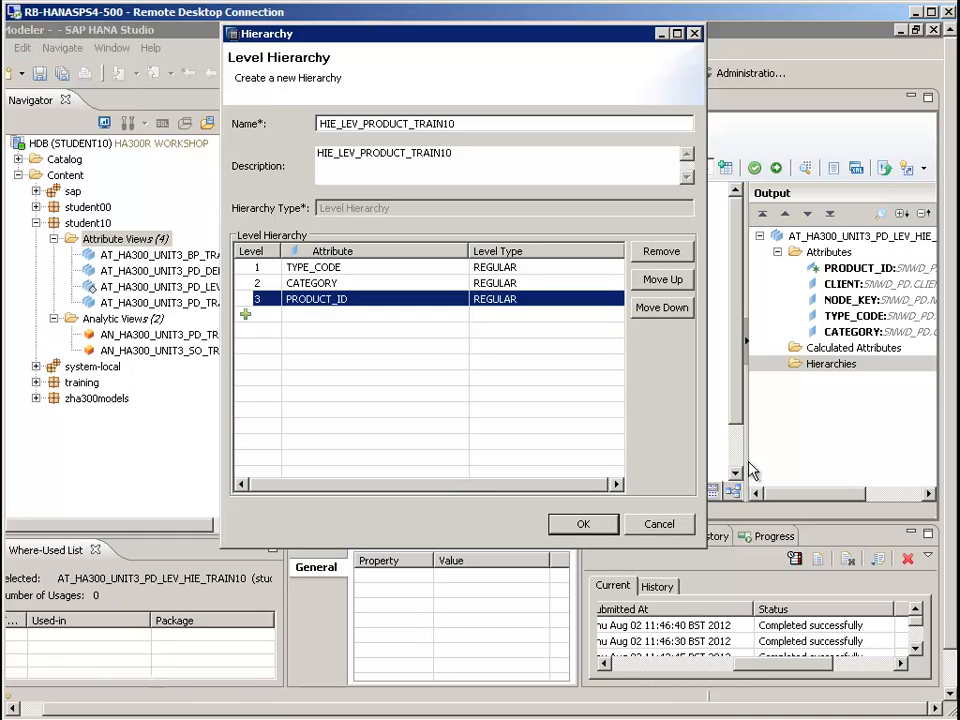
Review the level types available for PRODUCT_ID, keep REGULAR, and create the level hierarchy
{"action": "left_click", "coordinate": [486, 298]}
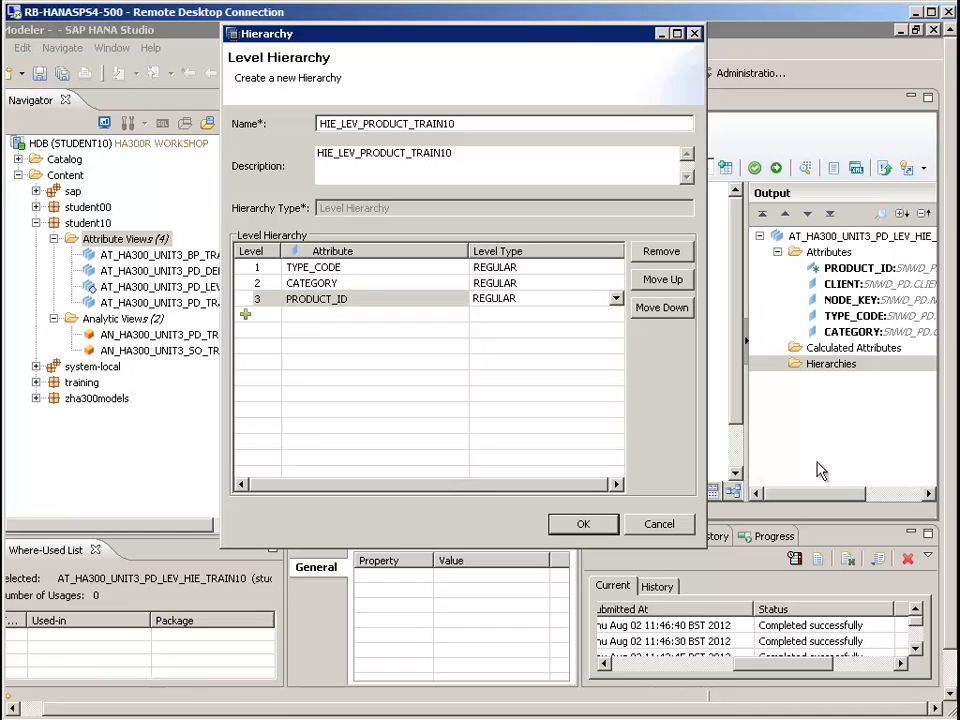
{"action": "left_click", "coordinate": [616, 299]}
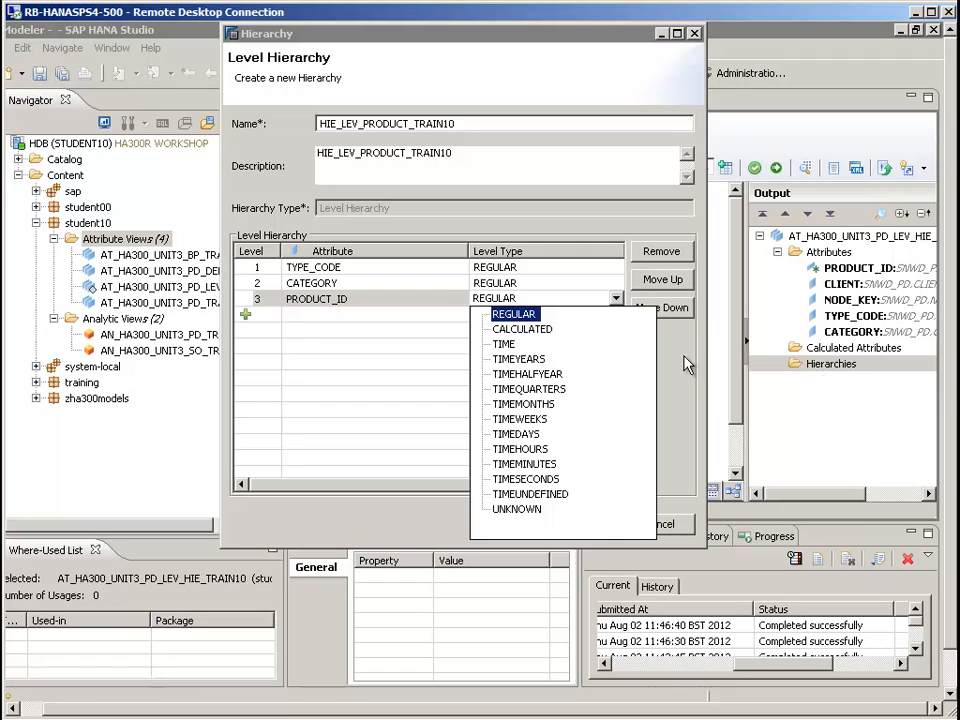
{"action": "left_click", "coordinate": [749, 542]}
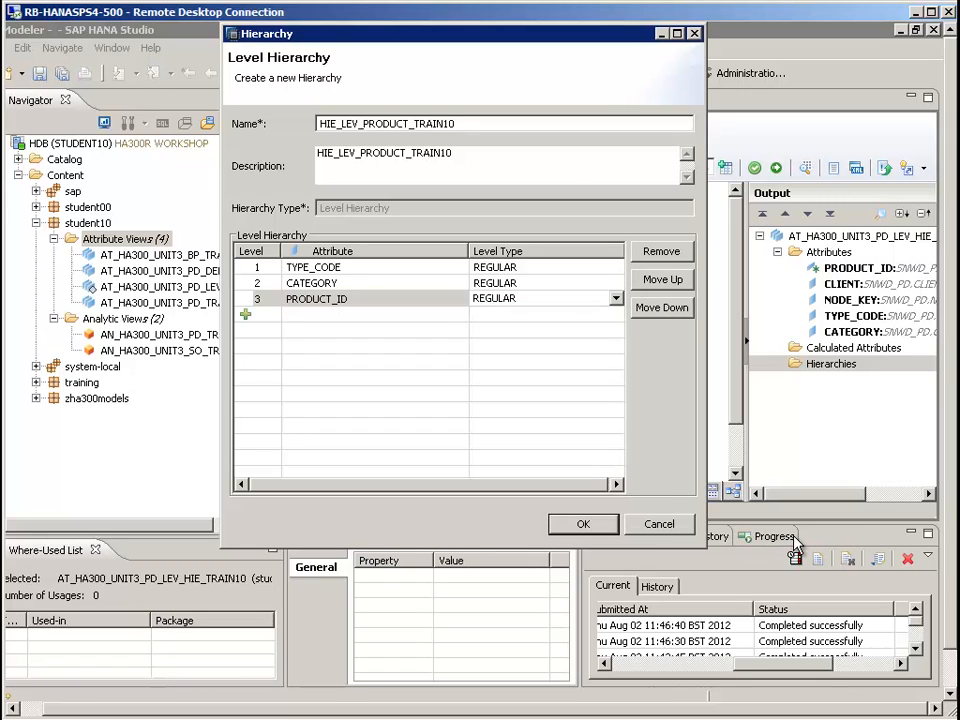
{"action": "key", "text": "Return"}
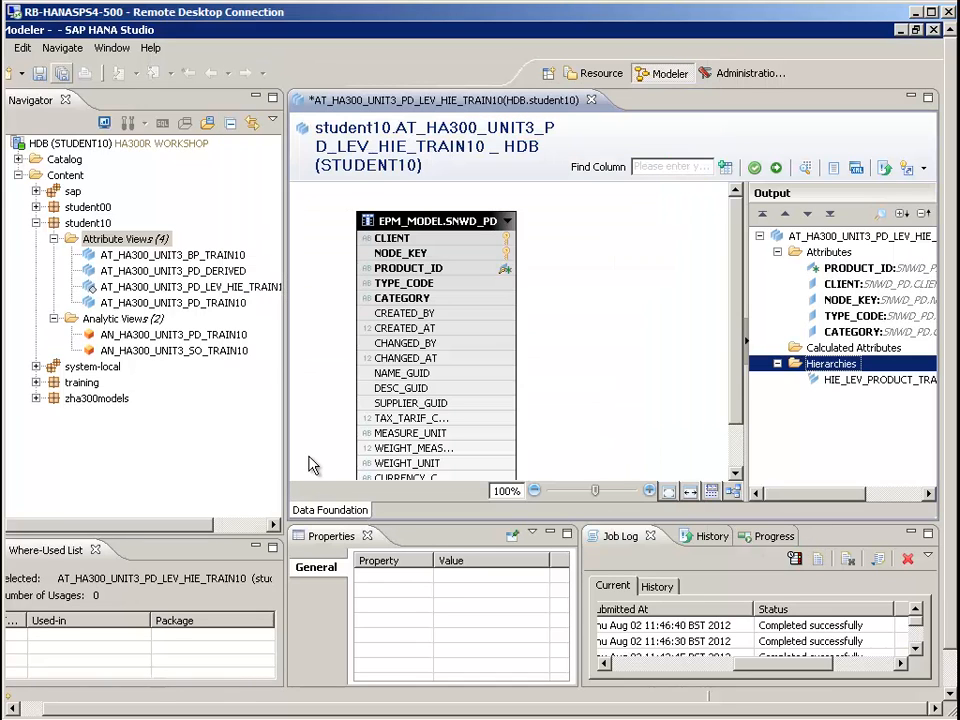
Save and activate the attribute view AT_HA300_UNIT3_PD_LEV_HIE_TRAIN10
{"action": "left_click", "coordinate": [62, 73]}
{"action": "right_click", "coordinate": [163, 288]}
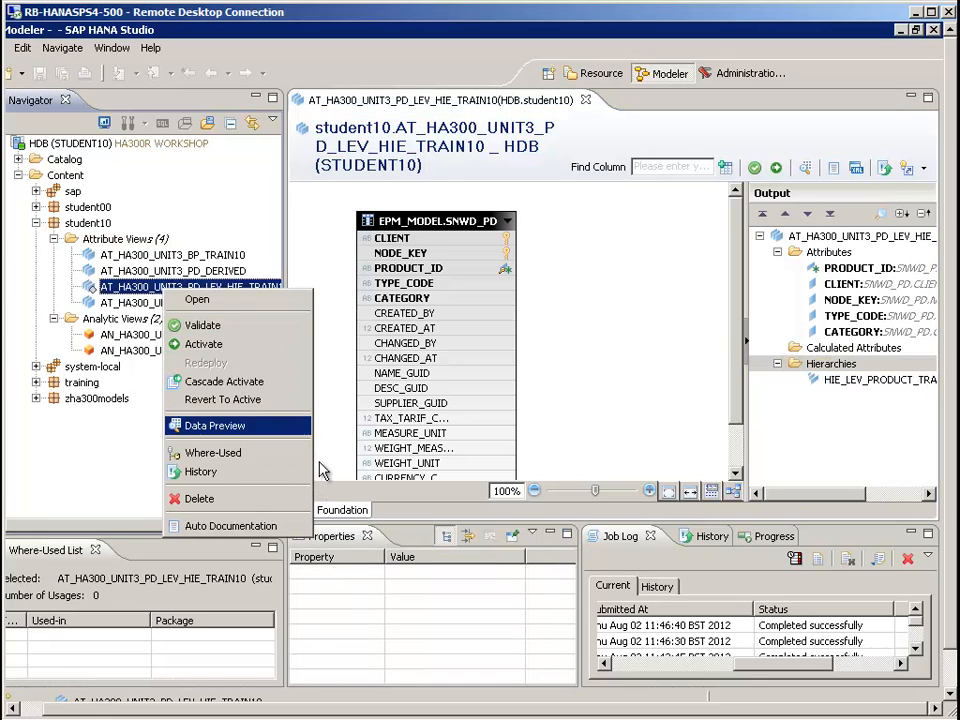
{"action": "key", "text": "Up"}
{"action": "key", "text": "Up"}
{"action": "key", "text": "Up"}
{"action": "key", "text": "Return"}
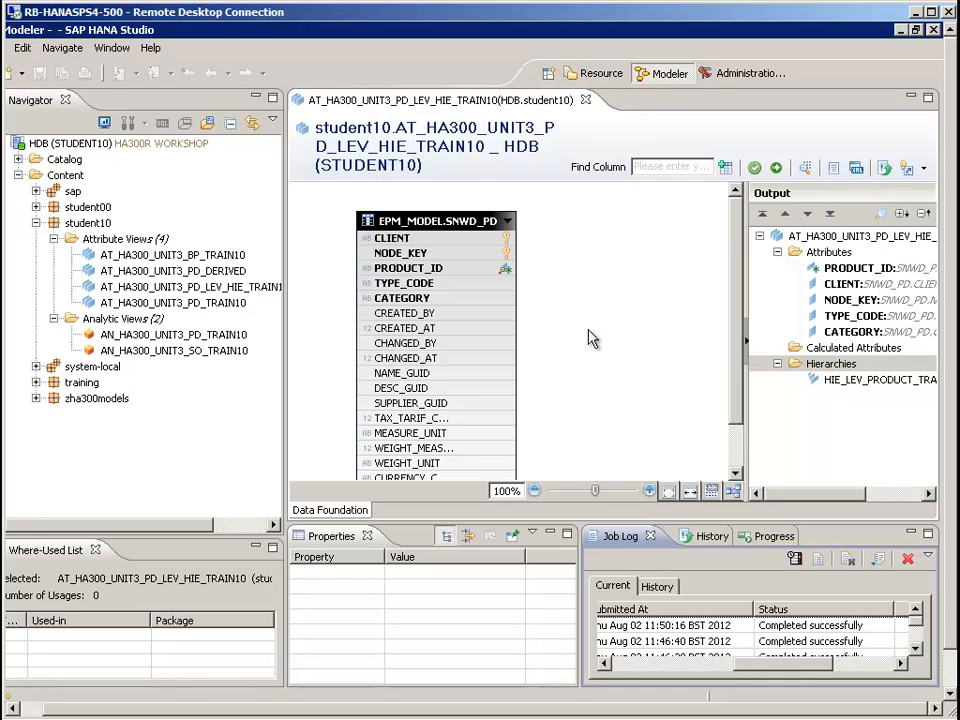
Start a new analytic view in the student10 package and name it AN_HA300_UNIT3_HIER_TRAIN10
{"action": "right_click", "coordinate": [100, 321]}
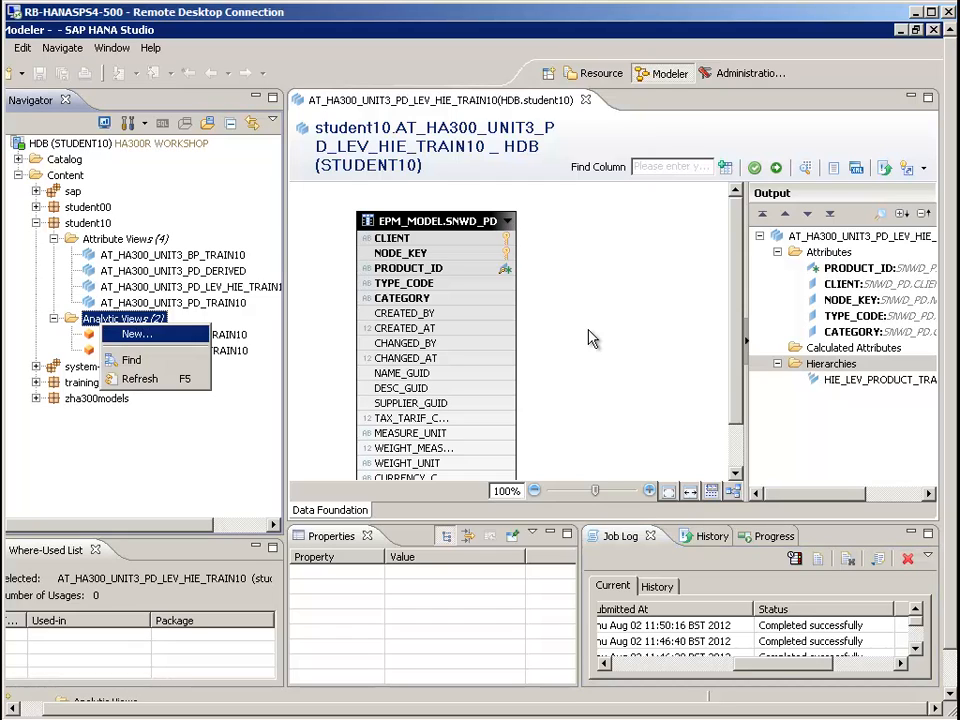
{"action": "left_click", "coordinate": [137, 334]}
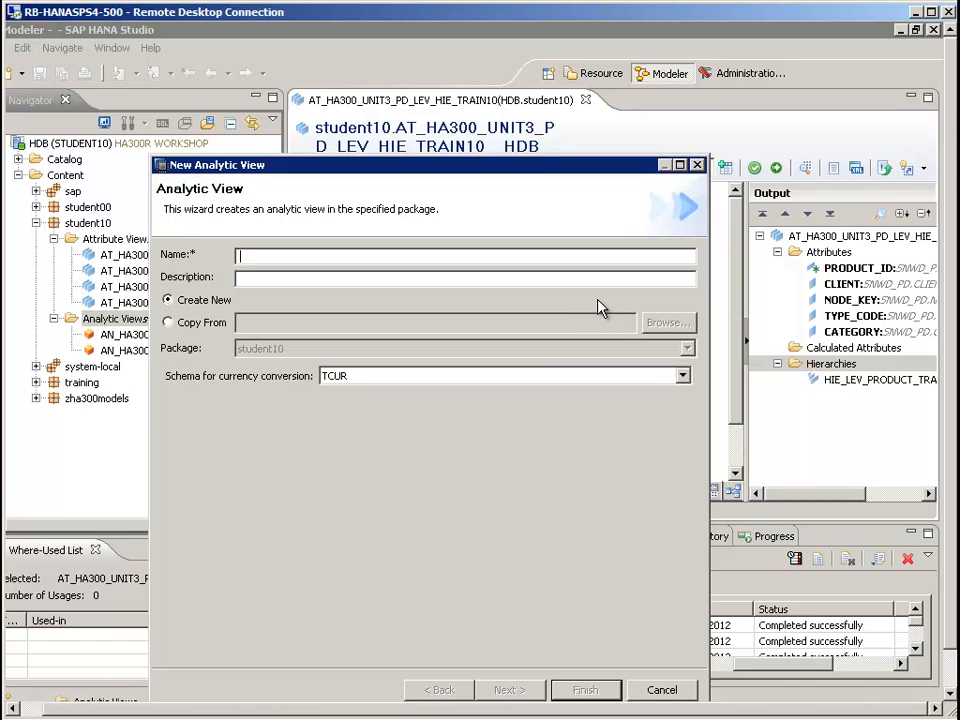
{"action": "type", "text": "AN_HA3"}
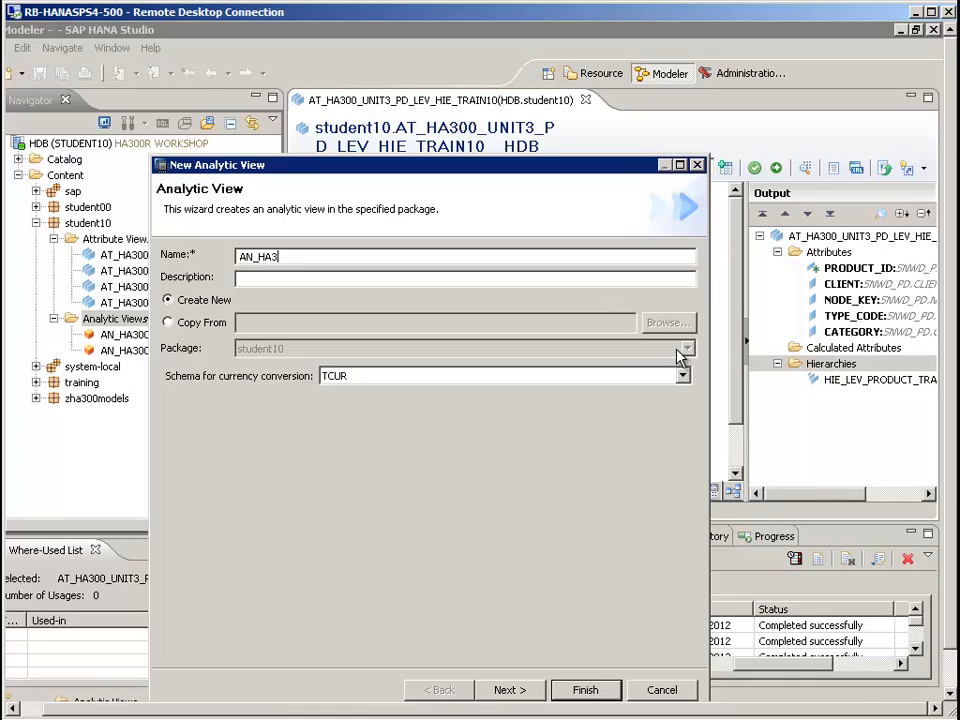
{"action": "type", "text": "00_UNIT3_HIER"}
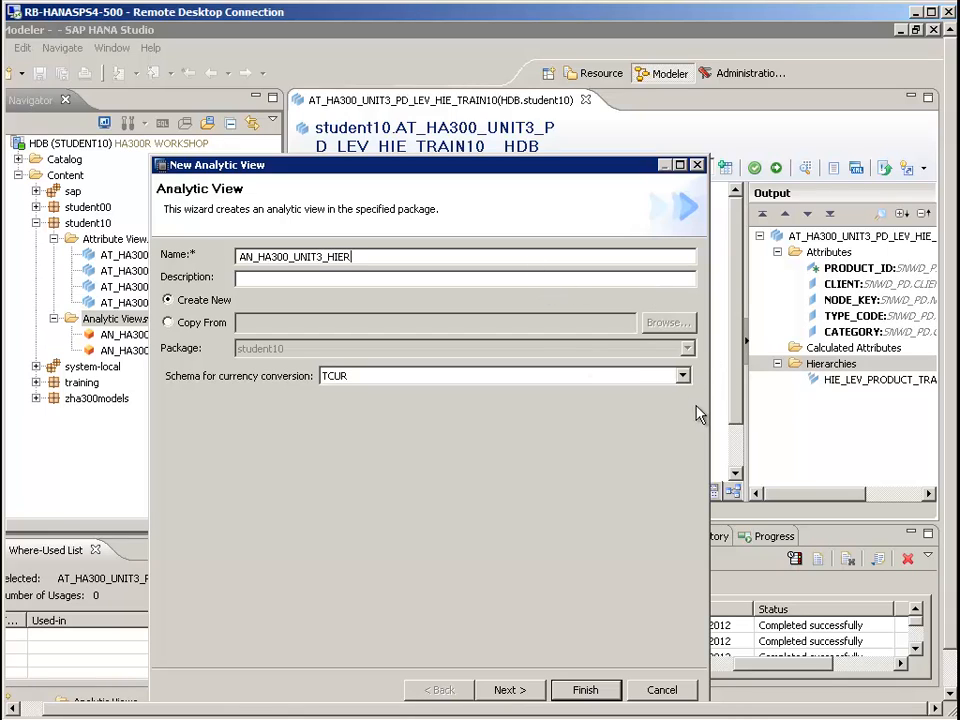
{"action": "type", "text": "_TRAIN10"}
{"action": "key", "text": "Tab"}
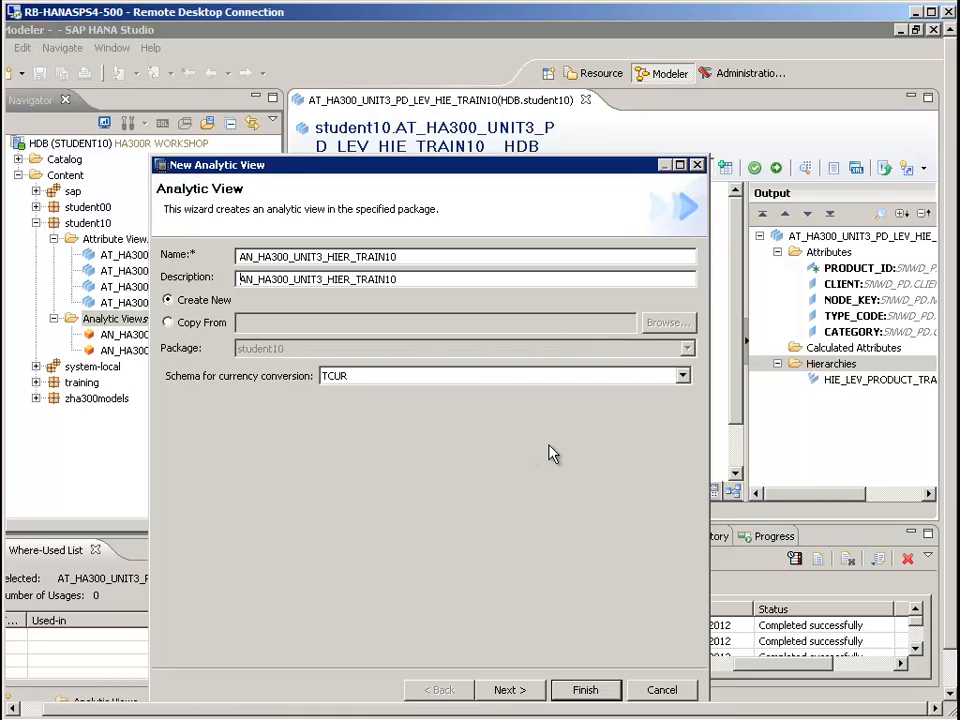
Replace the new analytic view's description with "Product Analytic View"
{"action": "key", "text": "shift+End"}
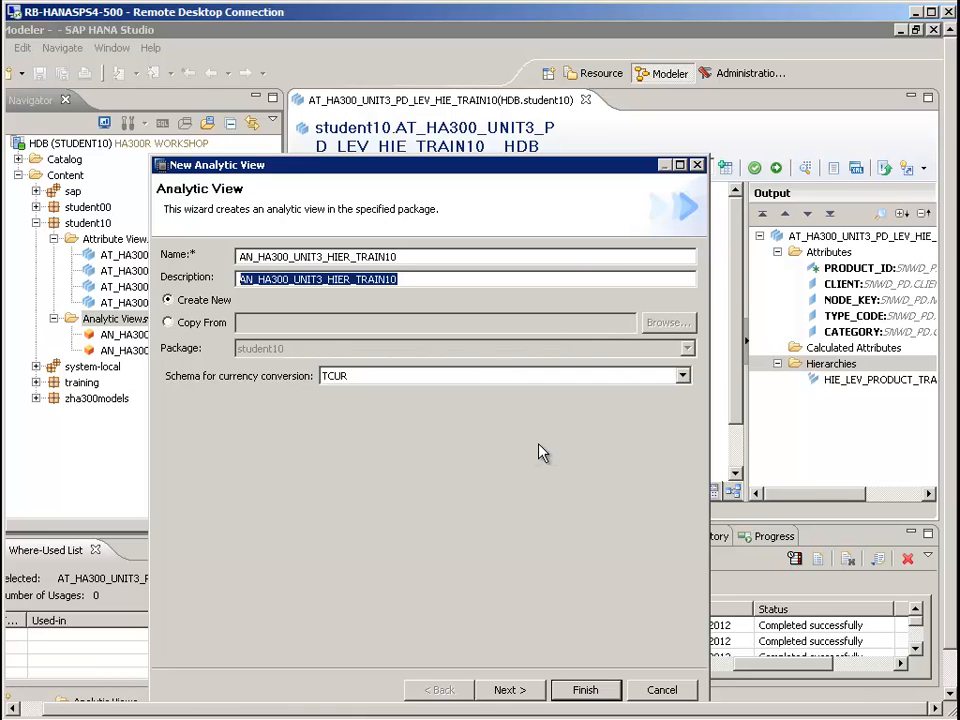
{"action": "key", "text": "BackSpace"}
{"action": "type", "text": "Product "}
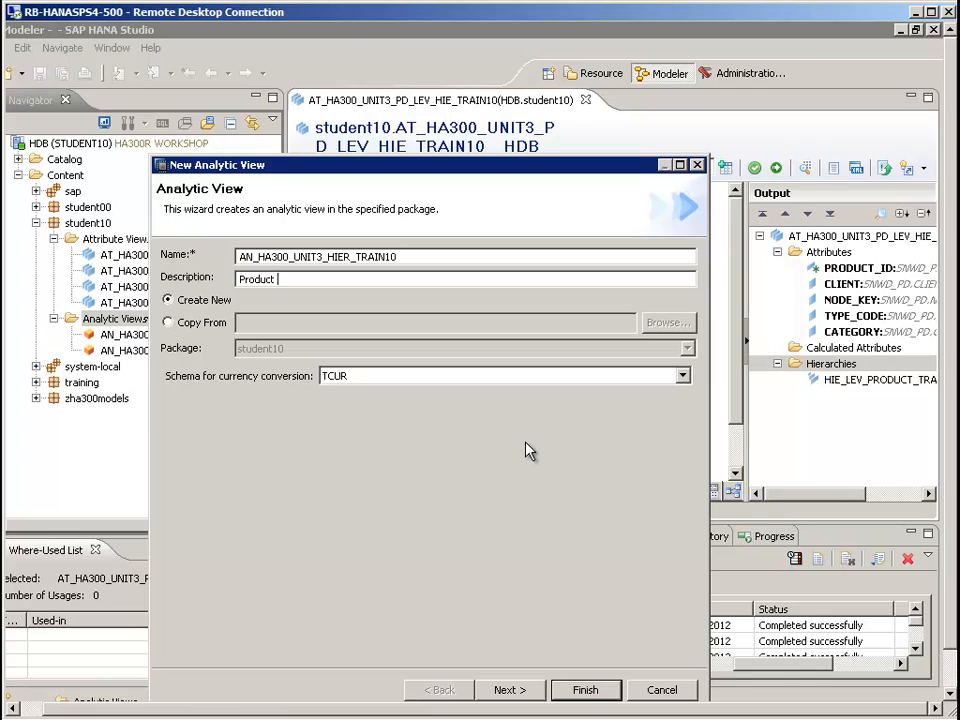
{"action": "type", "text": "Analytic View"}
Create the analytic view as a copy of AN_HA300_UNIT3_SO_TRAIN10 from the student10 package
{"action": "key", "text": "Return"}
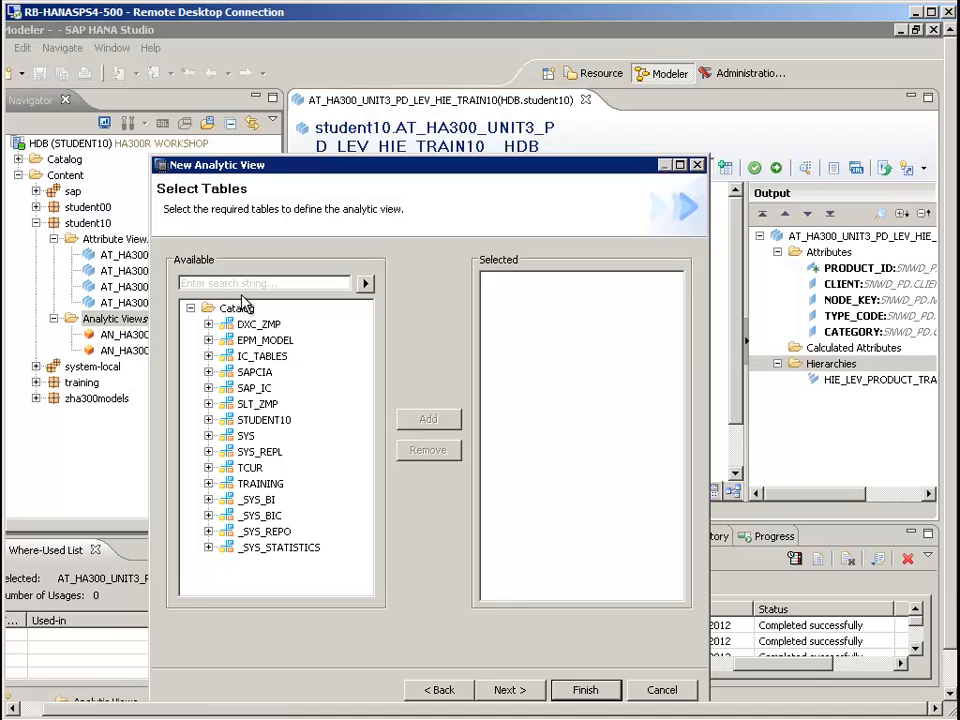
{"action": "key", "text": "alt+b"}
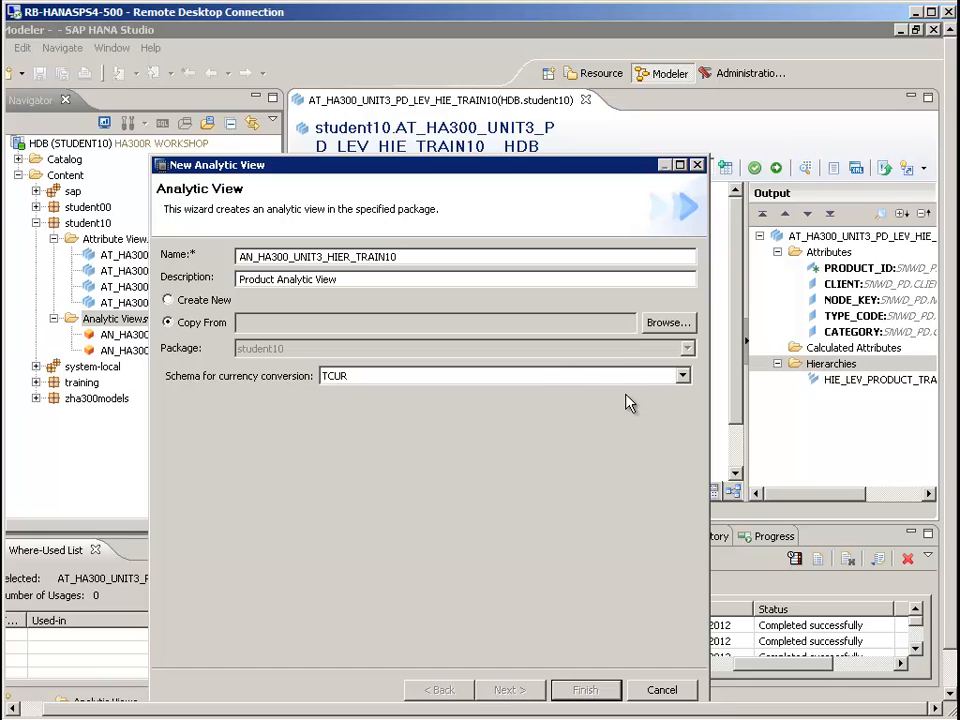
{"action": "left_click", "coordinate": [668, 322]}
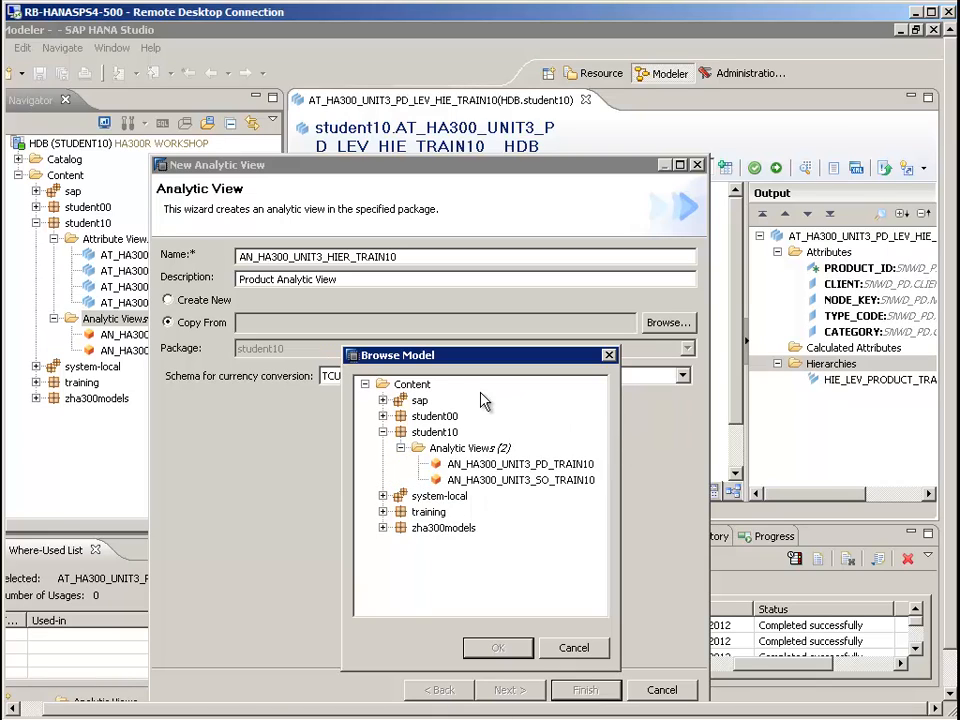
{"action": "left_click", "coordinate": [520, 480]}
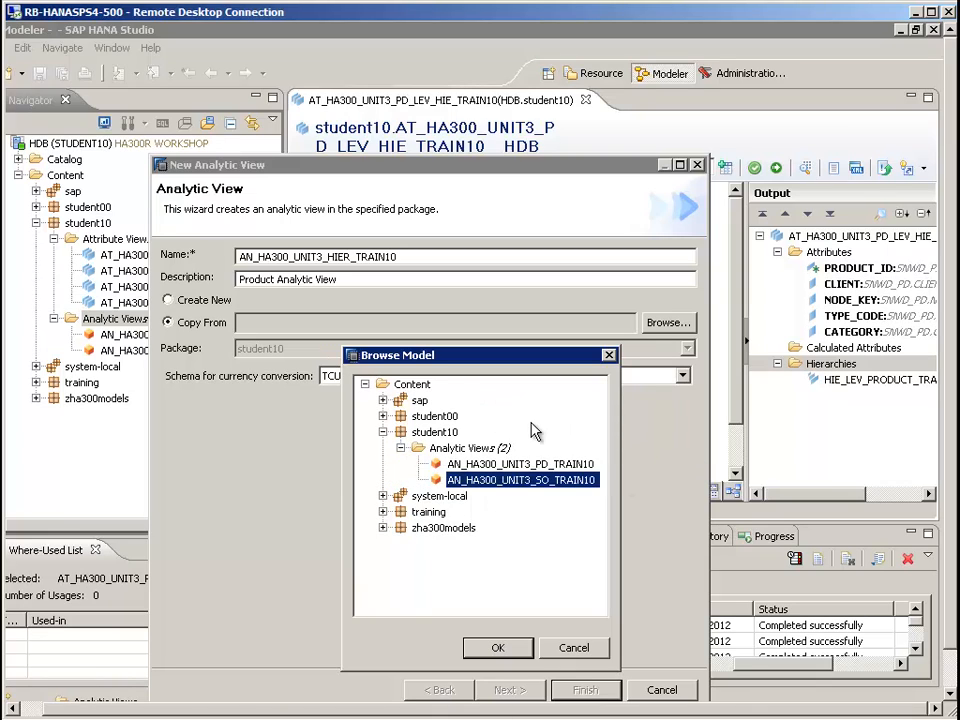
{"action": "key", "text": "Return"}
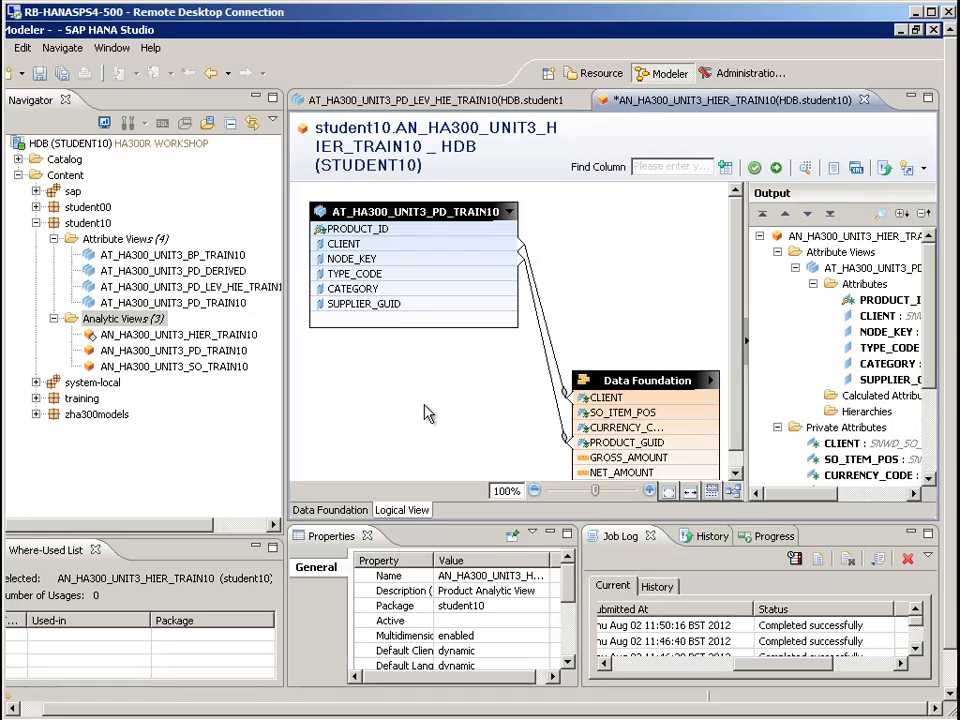
Replace the attribute view AT_HA300_UNIT3_PD_TRAIN10 in the logical view with AT_HA300_UNIT3_PD_LEV_HIE_TRAIN10
{"action": "right_click", "coordinate": [405, 213]}
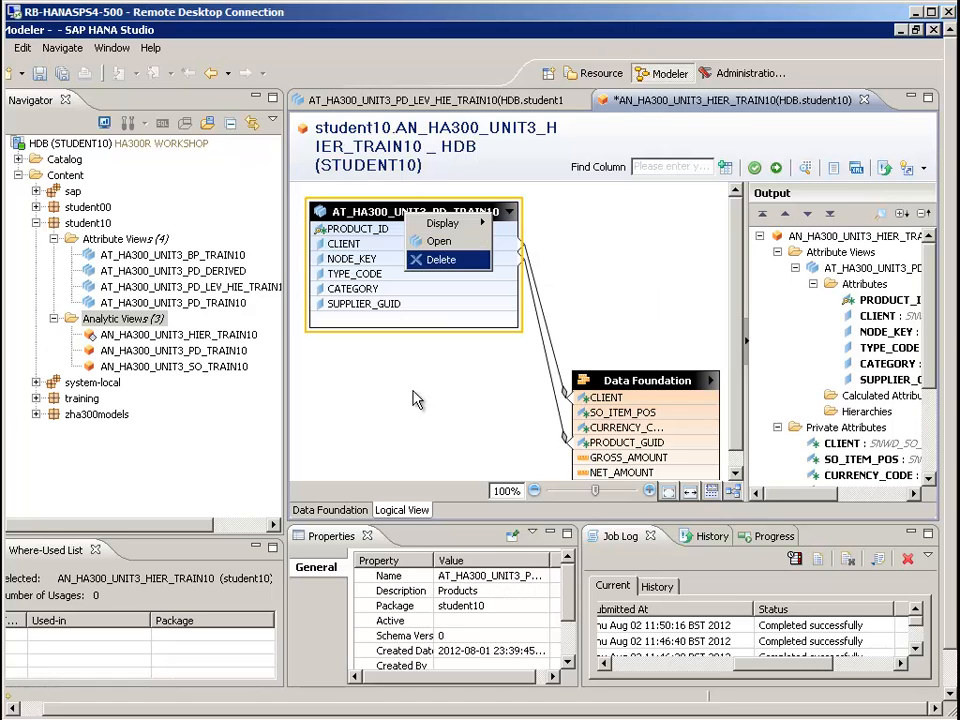
{"action": "left_click", "coordinate": [441, 260]}
{"action": "left_click", "coordinate": [546, 384]}
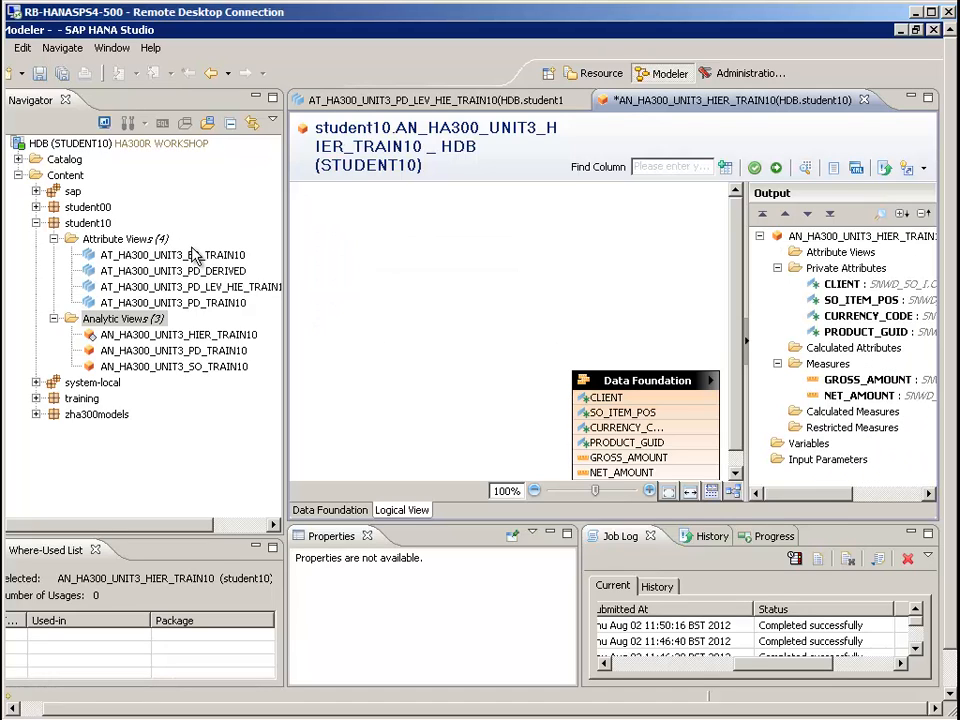
{"action": "left_click", "coordinate": [194, 287]}
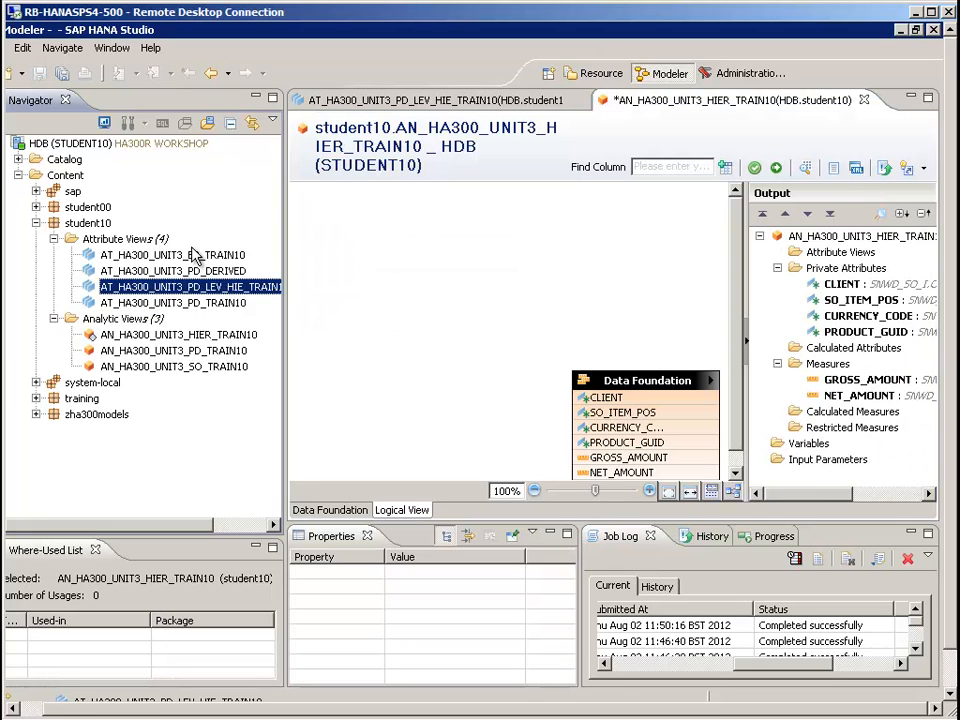
{"action": "mouse_move", "coordinate": [194, 287]}
{"action": "left_mouse_down"}
{"action": "mouse_move", "coordinate": [282, 263]}
{"action": "mouse_move", "coordinate": [262, 236]}
{"action": "left_mouse_up"}
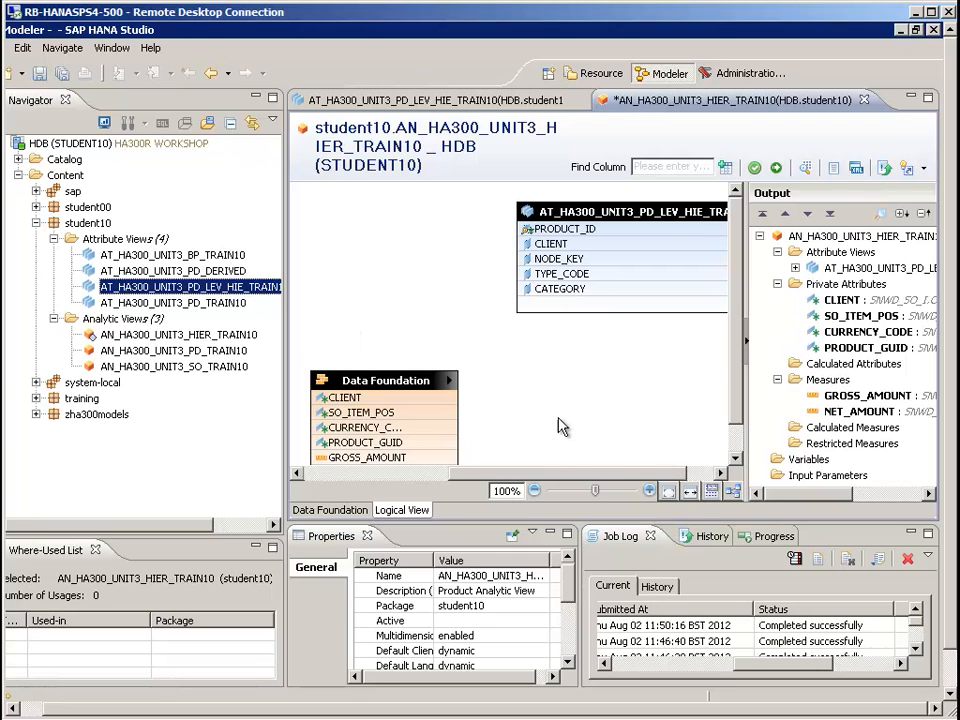
Join the Data Foundation's CLIENT to CLIENT and PRODUCT_GUID to NODE_KEY in the attribute view, and save and activate the analytic view
{"action": "mouse_move", "coordinate": [346, 398]}
{"action": "left_mouse_down"}
{"action": "mouse_move", "coordinate": [501, 386]}
{"action": "mouse_move", "coordinate": [520, 244]}
{"action": "left_mouse_up"}
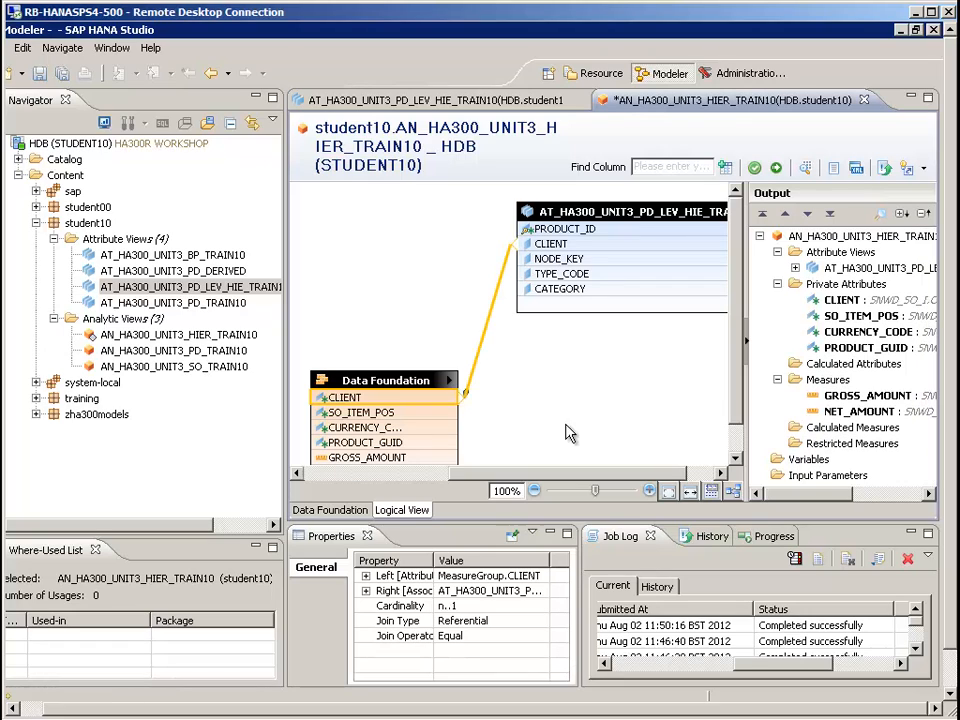
{"action": "scroll", "coordinate": [600, 447], "scroll_direction": "down", "scroll_amount": 1}
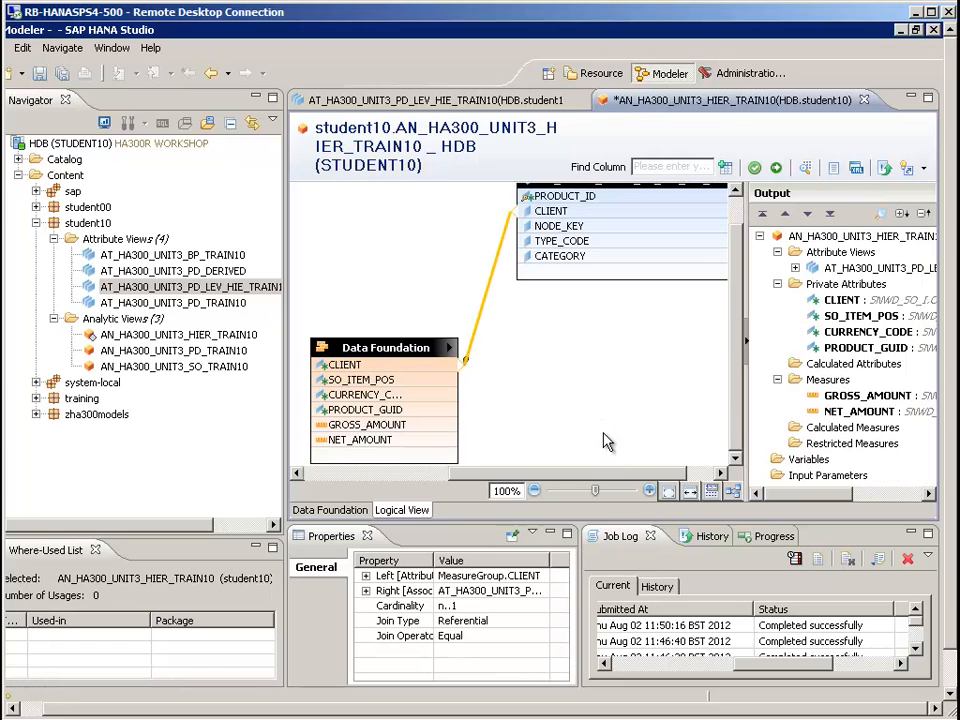
{"action": "left_click_drag", "start_coordinate": [365, 410], "coordinate": [510, 243]}
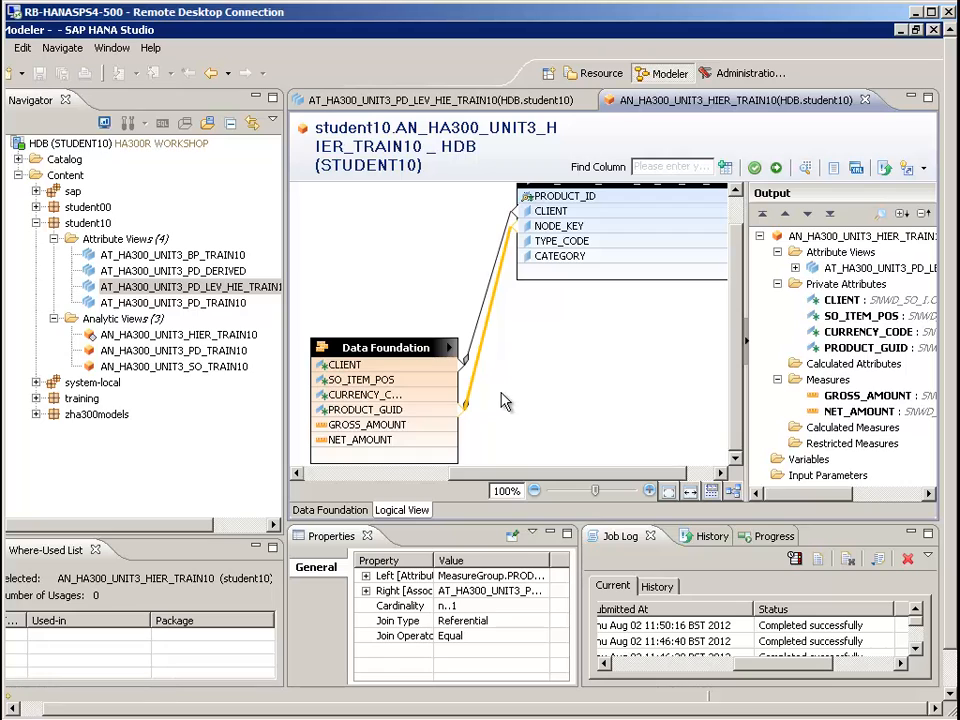
{"action": "right_click", "coordinate": [175, 335]}
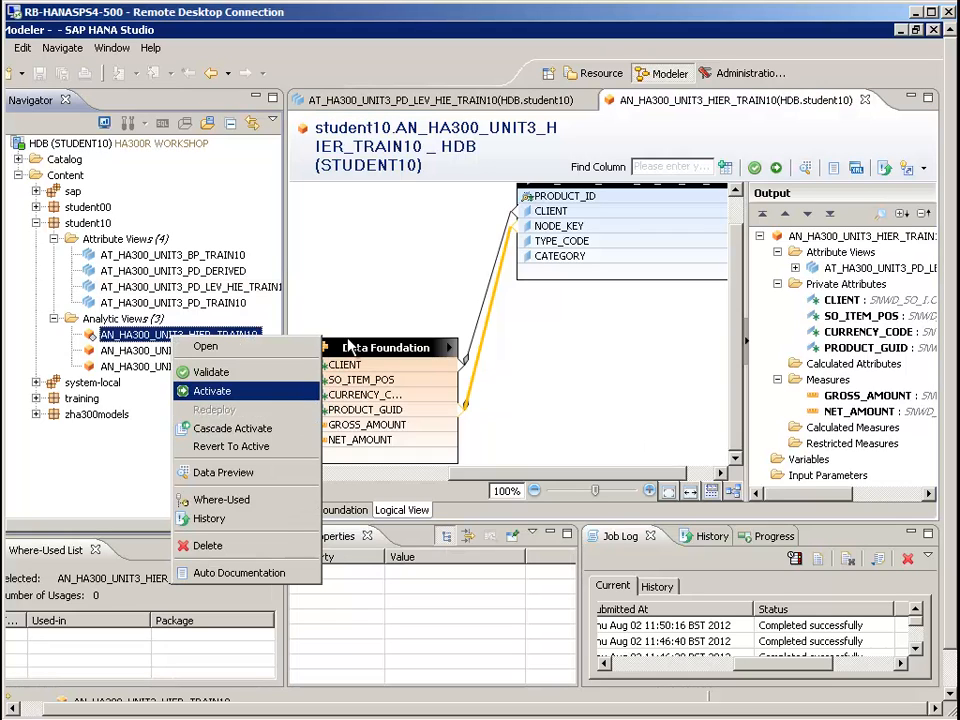
{"action": "left_click", "coordinate": [211, 391]}
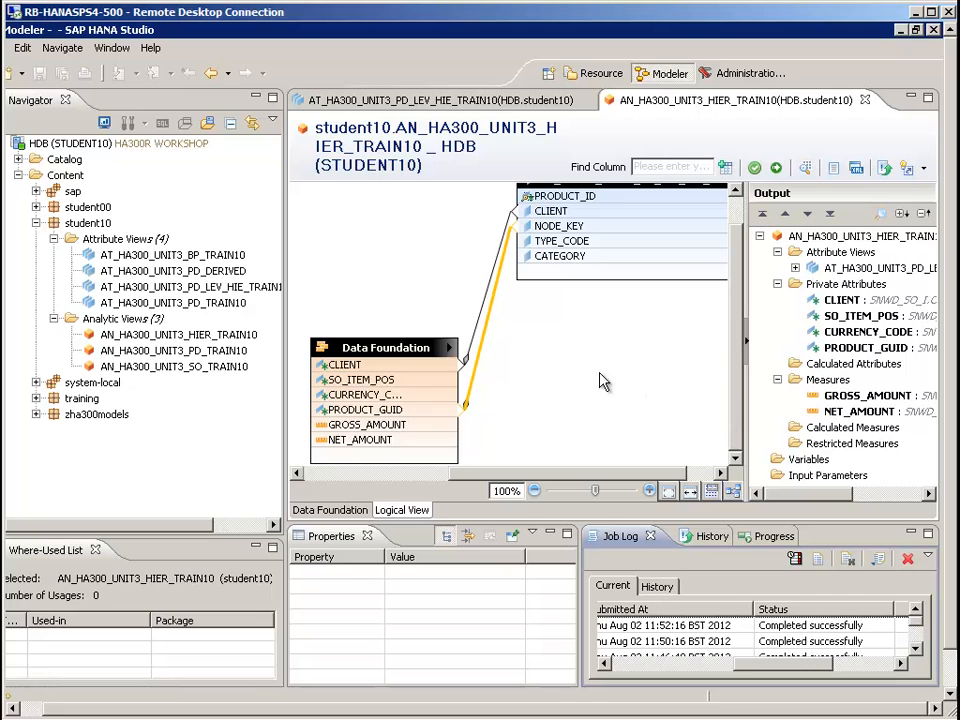
Switch to Microsoft Office Excel 2007 on the remote desktop
{"action": "scroll", "coordinate": [602, 378], "scroll_direction": "down", "scroll_amount": 1}
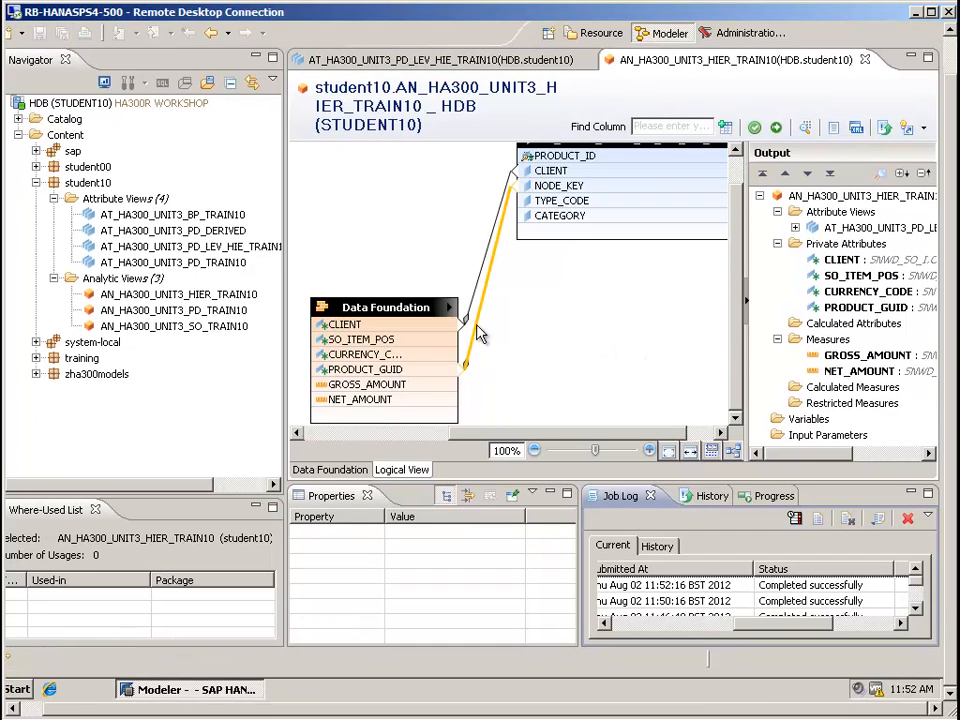
{"action": "key", "text": "super"}
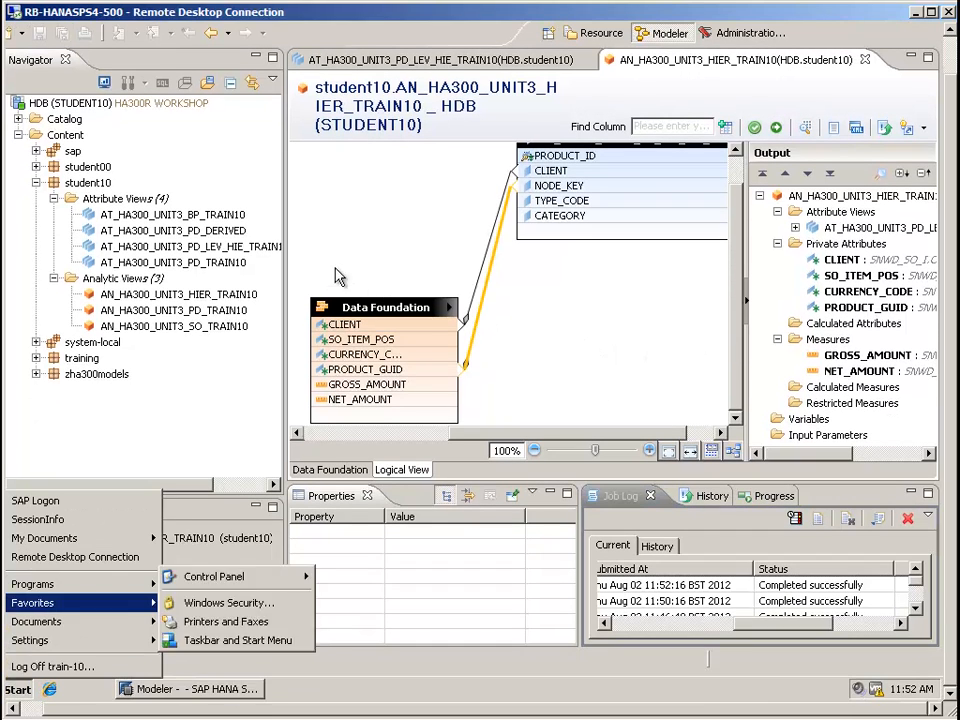
{"action": "mouse_move", "coordinate": [80, 584]}
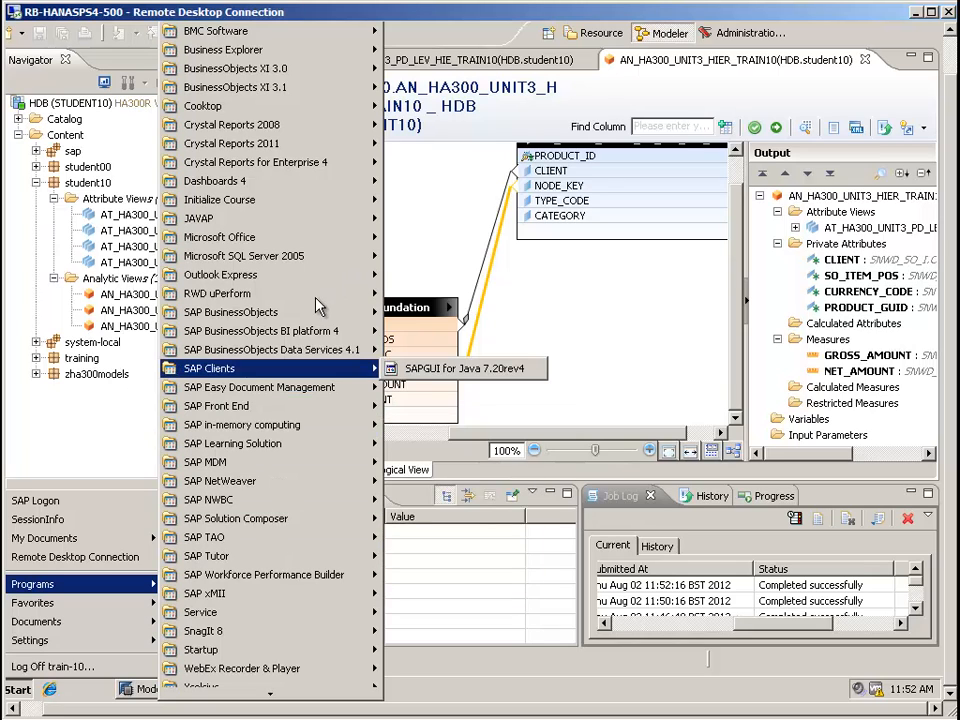
{"action": "mouse_move", "coordinate": [280, 237]}
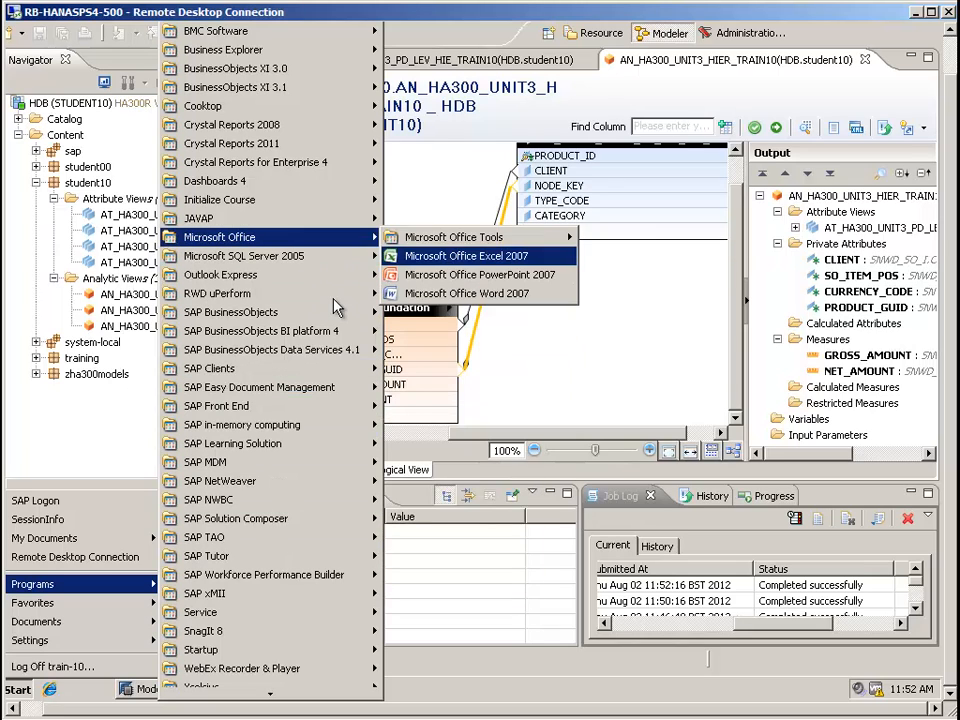
{"action": "left_click", "coordinate": [466, 256]}
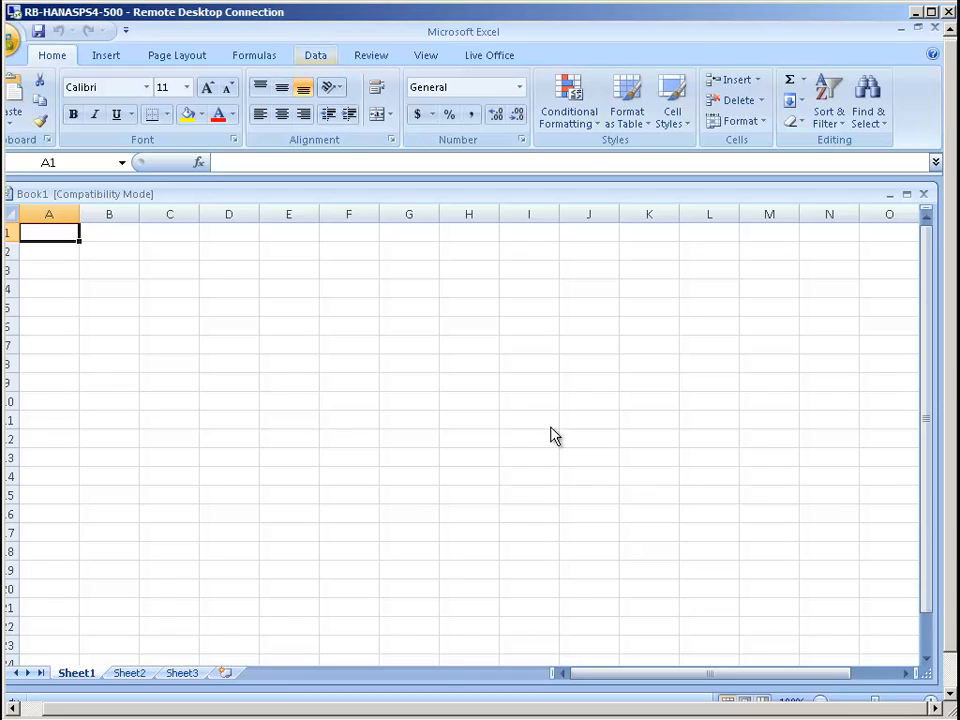
Start a new external data connection with the Data Connection Wizard, using the Other/Advanced data source type
{"action": "left_click", "coordinate": [315, 55]}
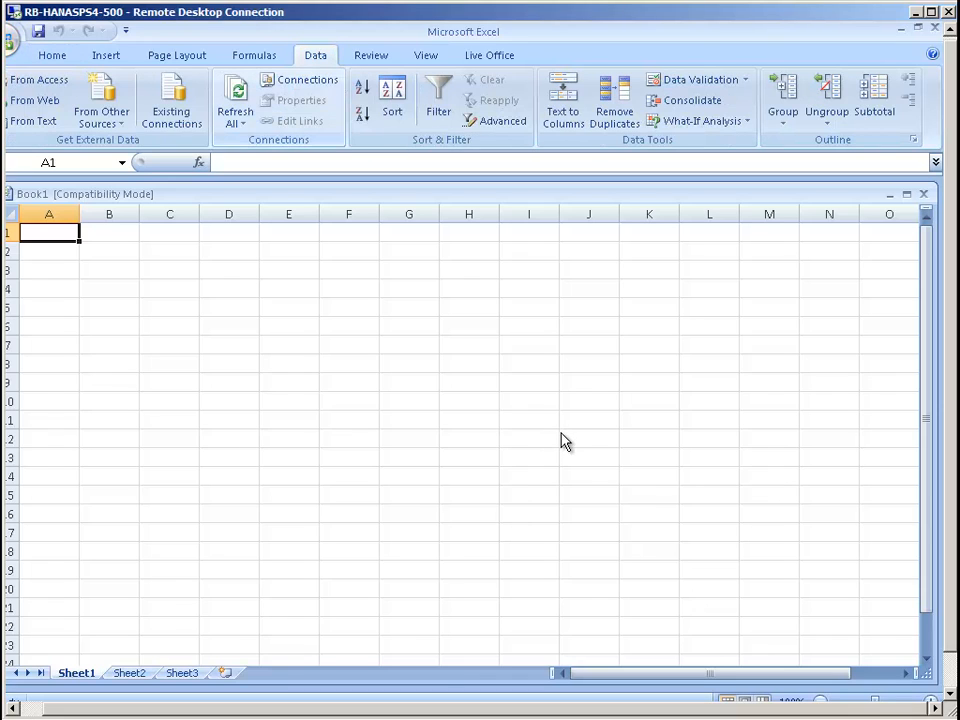
{"action": "left_click", "coordinate": [101, 105]}
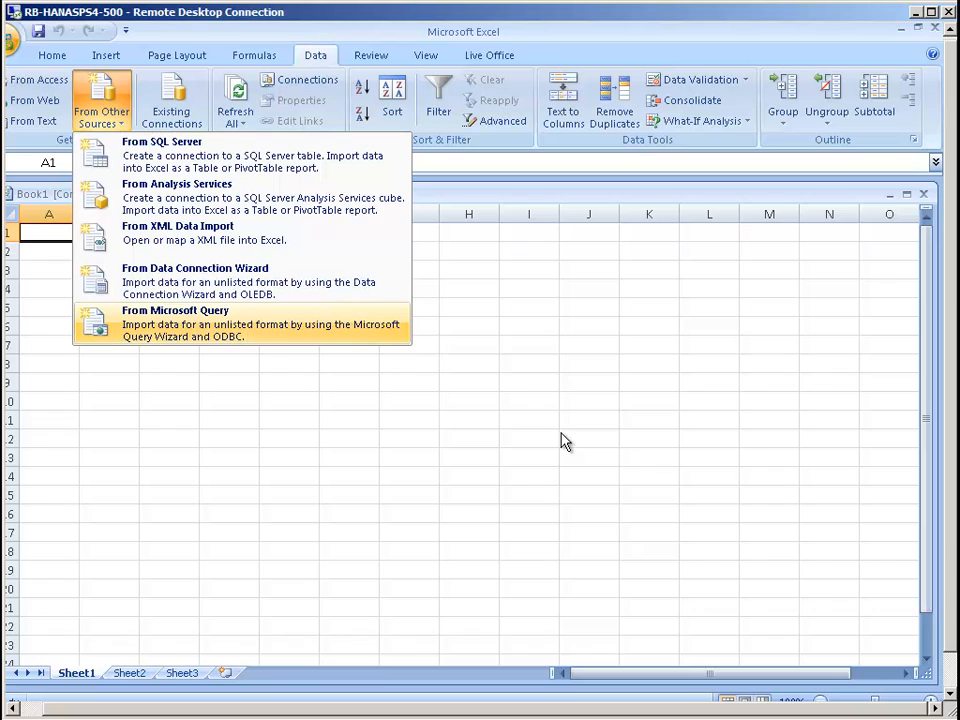
{"action": "left_click", "coordinate": [200, 281]}
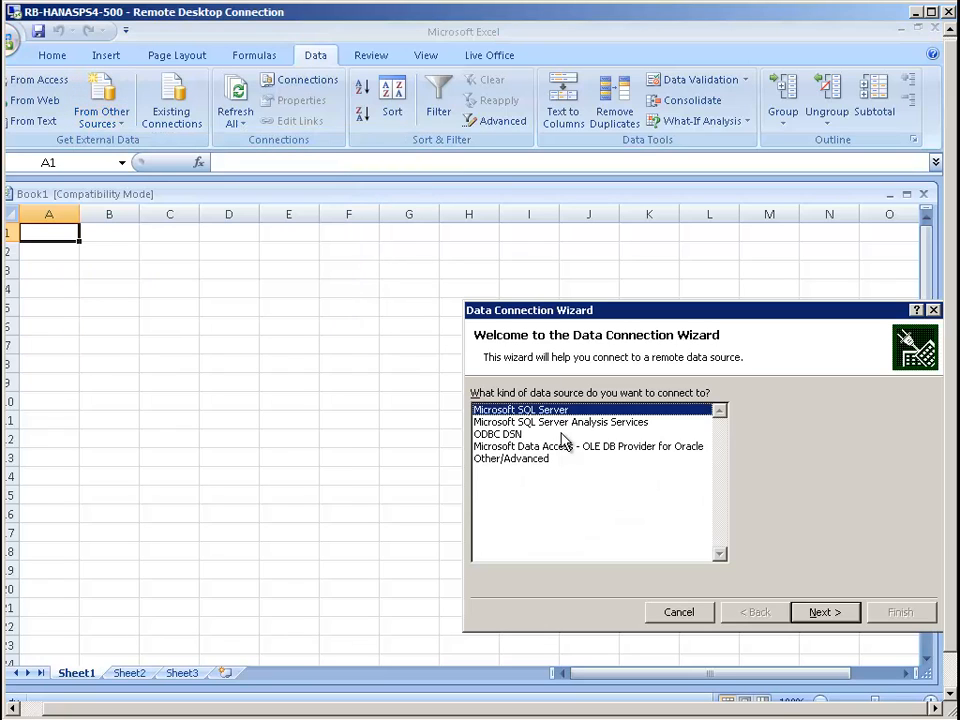
{"action": "left_click", "coordinate": [511, 459]}
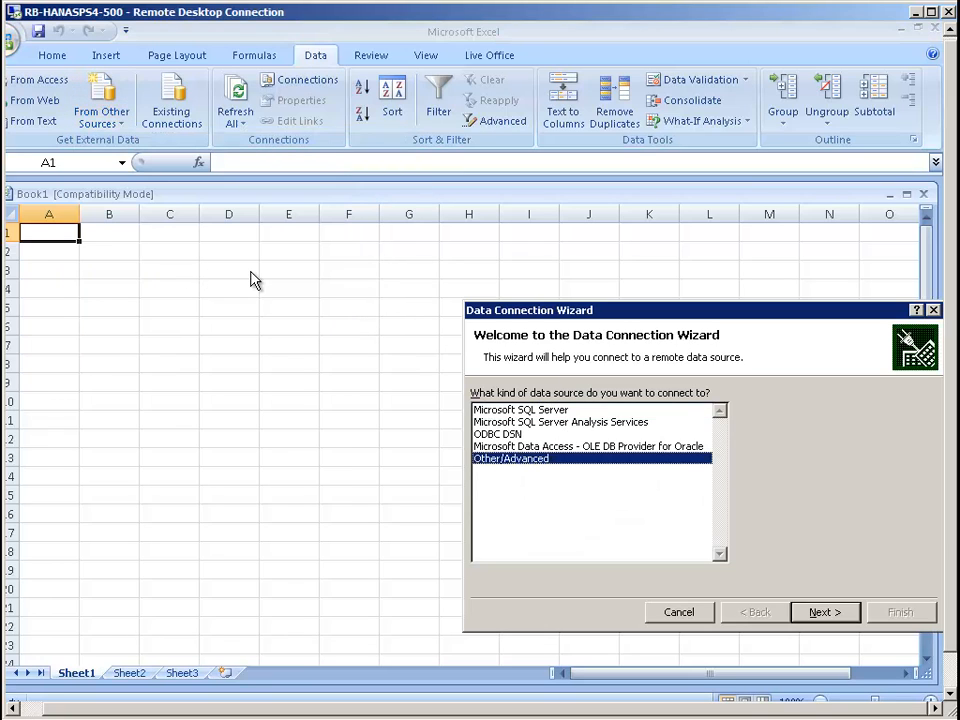
{"action": "key", "text": "Return"}
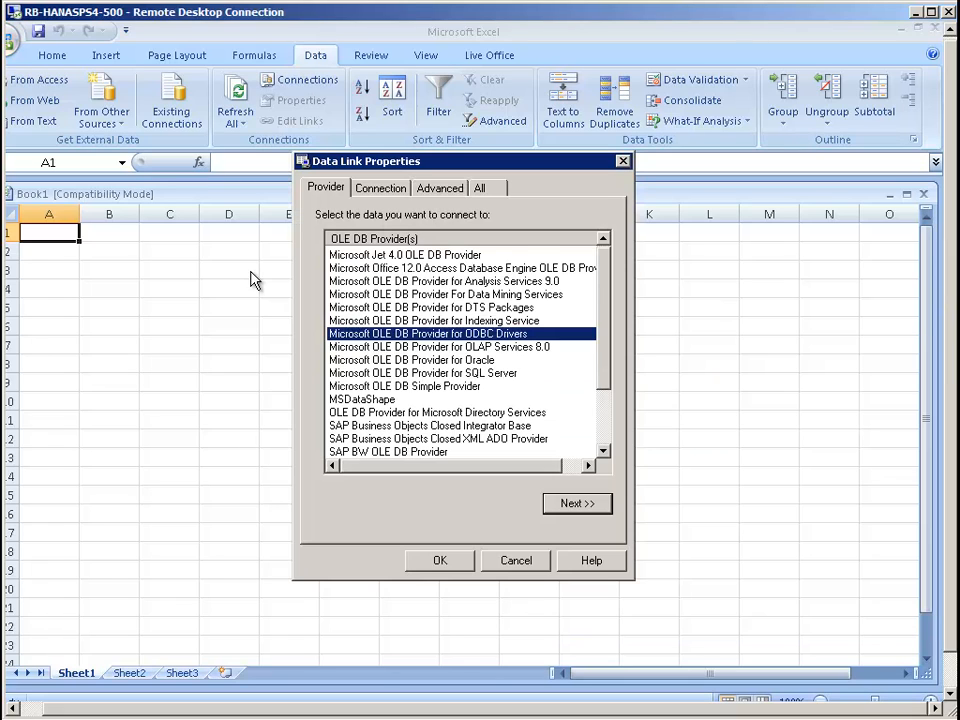
Choose SAP HANA MDX Provider as the OLE DB provider and proceed to its connection settings
{"action": "scroll", "coordinate": [253, 281], "scroll_direction": "down", "scroll_amount": 2}
{"action": "left_click", "coordinate": [387, 386]}
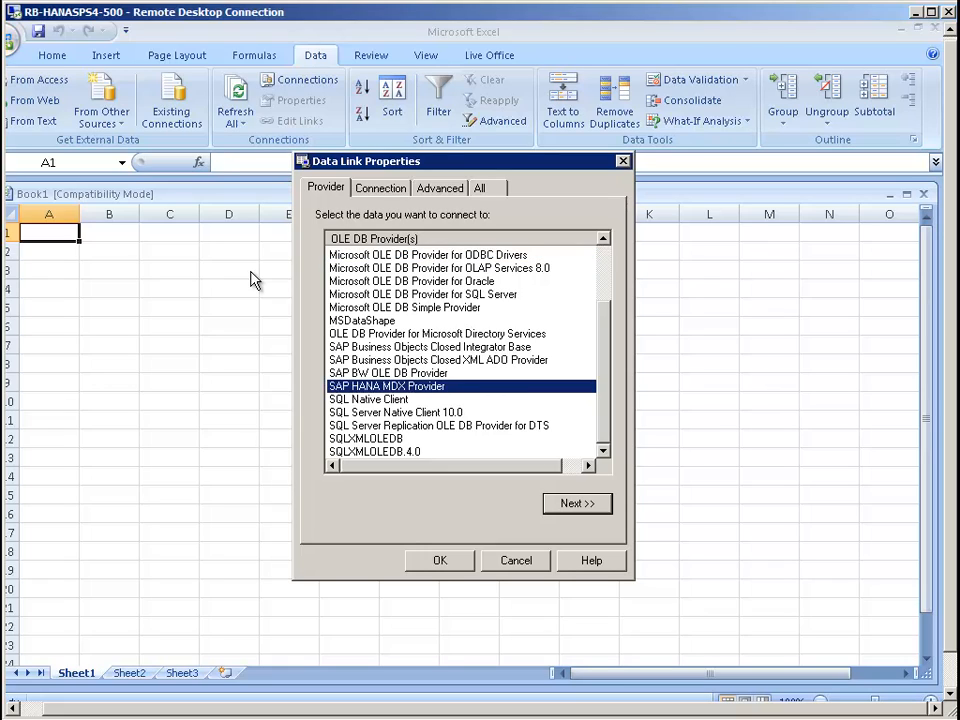
{"action": "key", "text": "Return"}
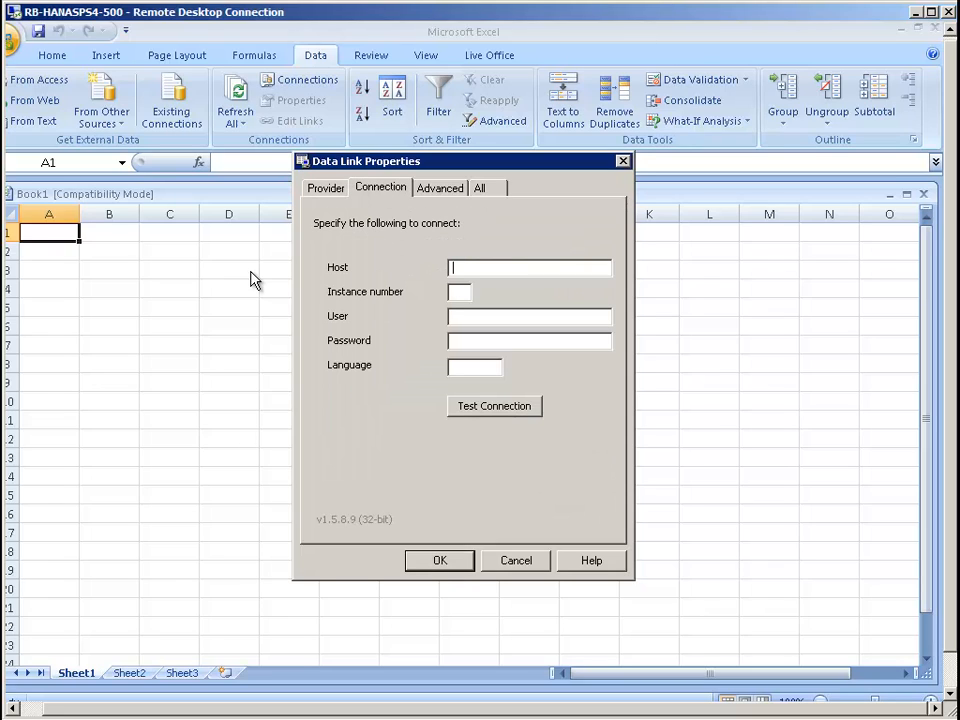
Set the connection's host to wdflbmt7211.wdf.sap.corp, the instance number to 01 and the user to STUDENT10
{"action": "type", "text": "wdflbmt7211.wdf.sa"}
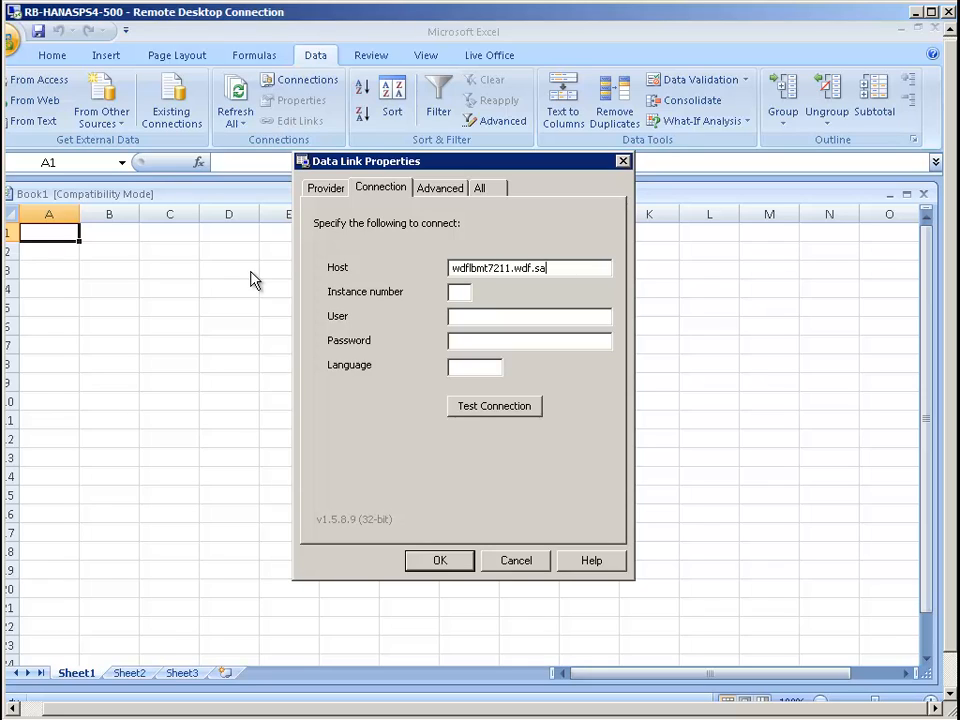
{"action": "type", "text": "p.corp"}
{"action": "key", "text": "Tab"}
{"action": "type", "text": "01"}
{"action": "key", "text": "Tab"}
{"action": "type", "text": "STUDENT10"}
{"action": "key", "text": "Tab"}
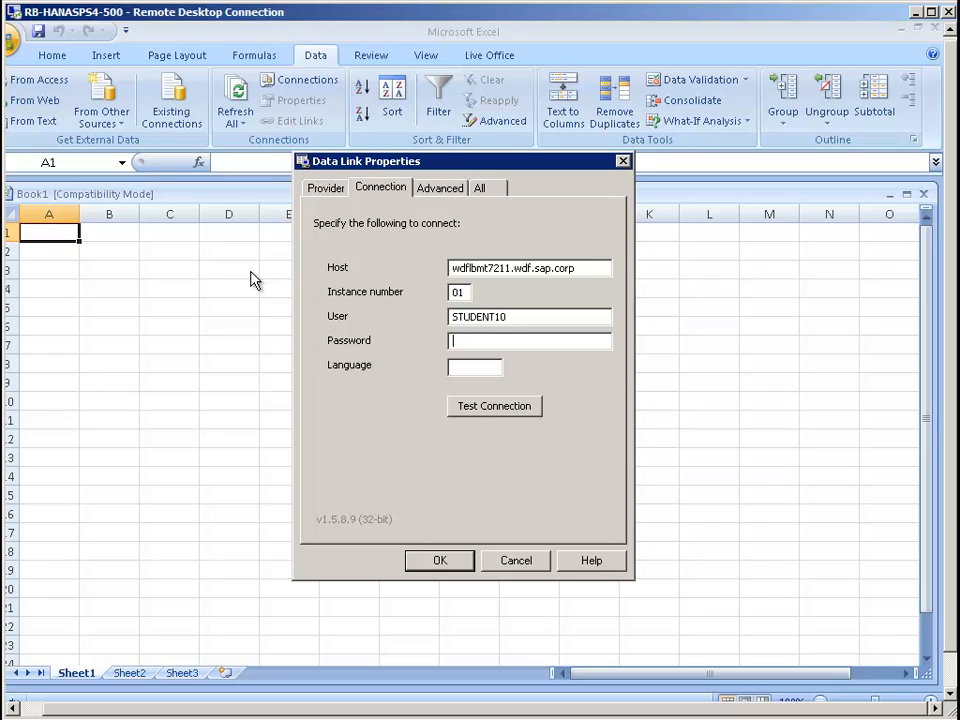
Enter the account password and language E, then test the connection and accept its settings
{"action": "type", "text": "*********"}
{"action": "key", "text": "Tab"}
{"action": "type", "text": "E"}
{"action": "key", "text": "Tab"}
{"action": "key", "text": "Return"}
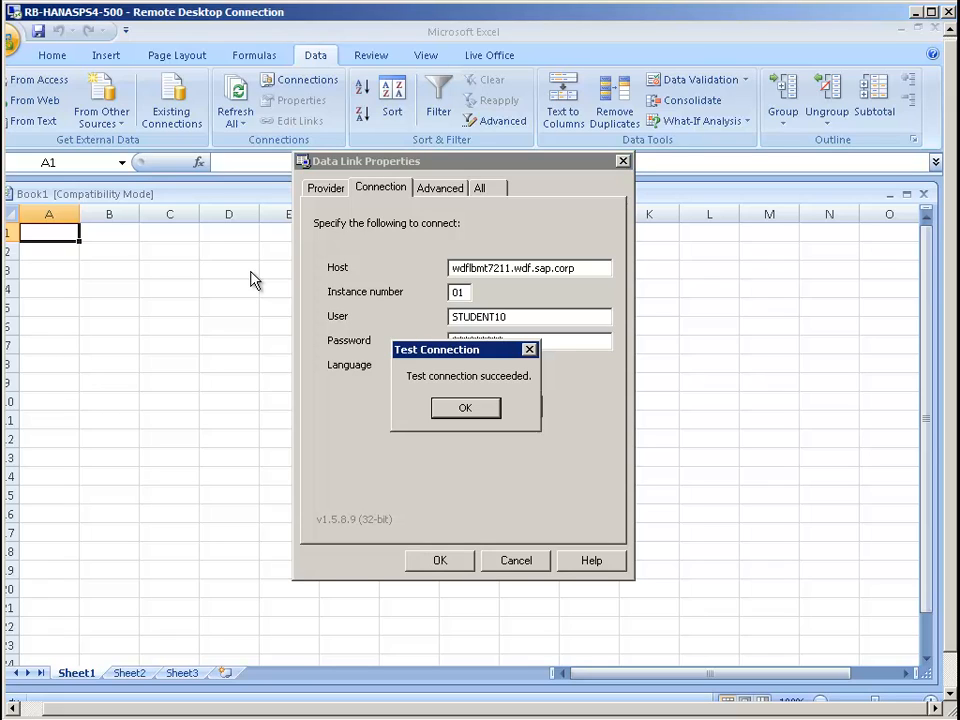
{"action": "key", "text": "Return"}
{"action": "key", "text": "Return"}
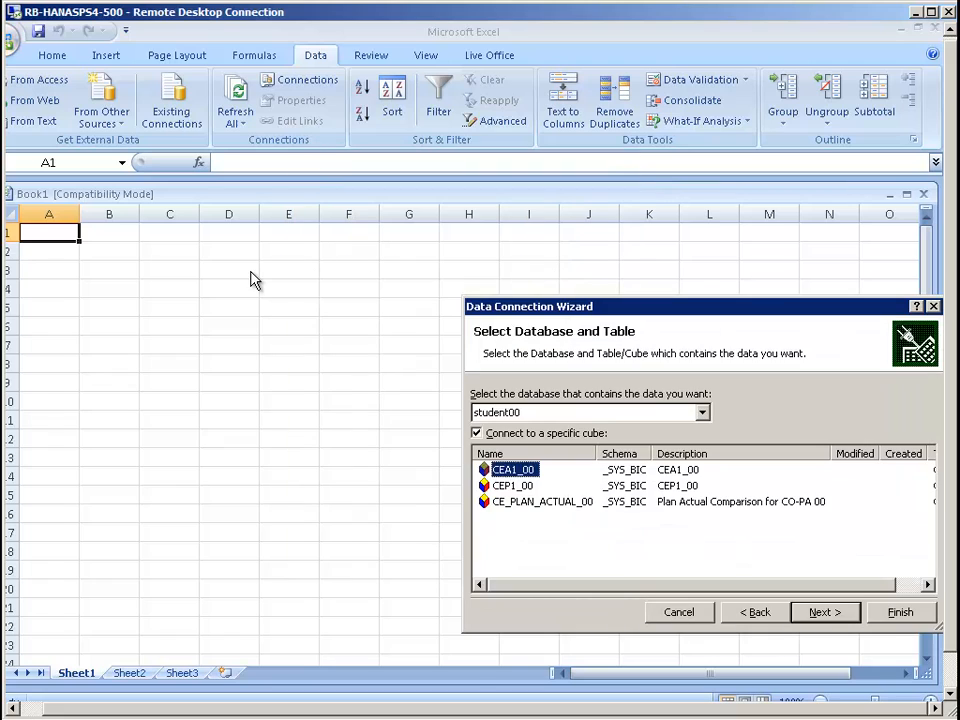
Choose the student10 database and connect to its AN_HA300_UNIT3_HIER_TRAIN10 cube
{"action": "key", "text": "alt+Down"}
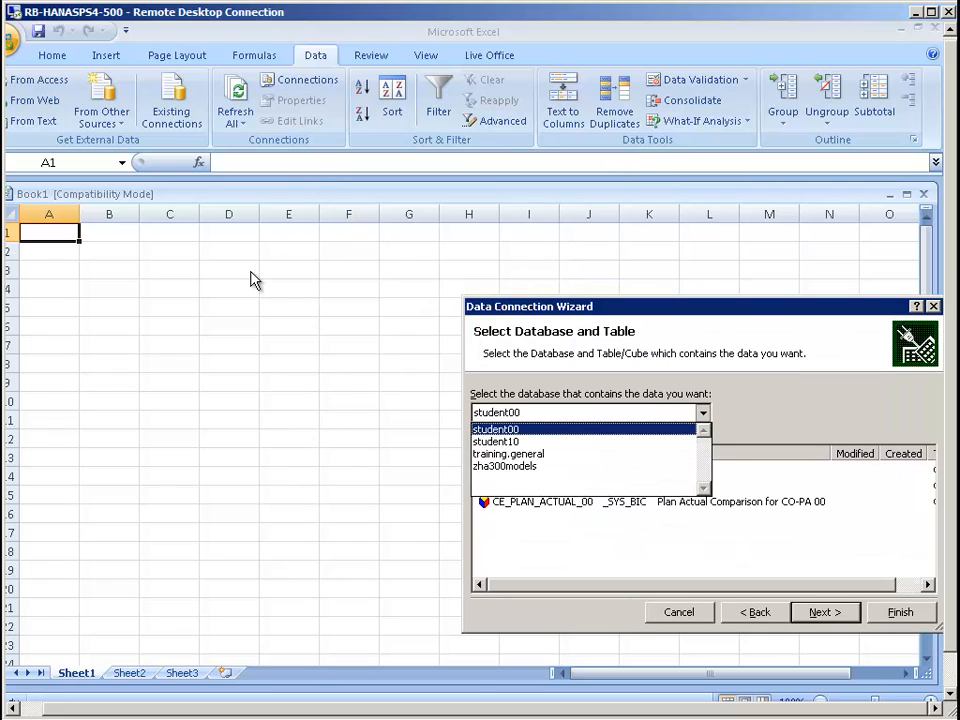
{"action": "key", "text": "Down"}
{"action": "key", "text": "Return"}
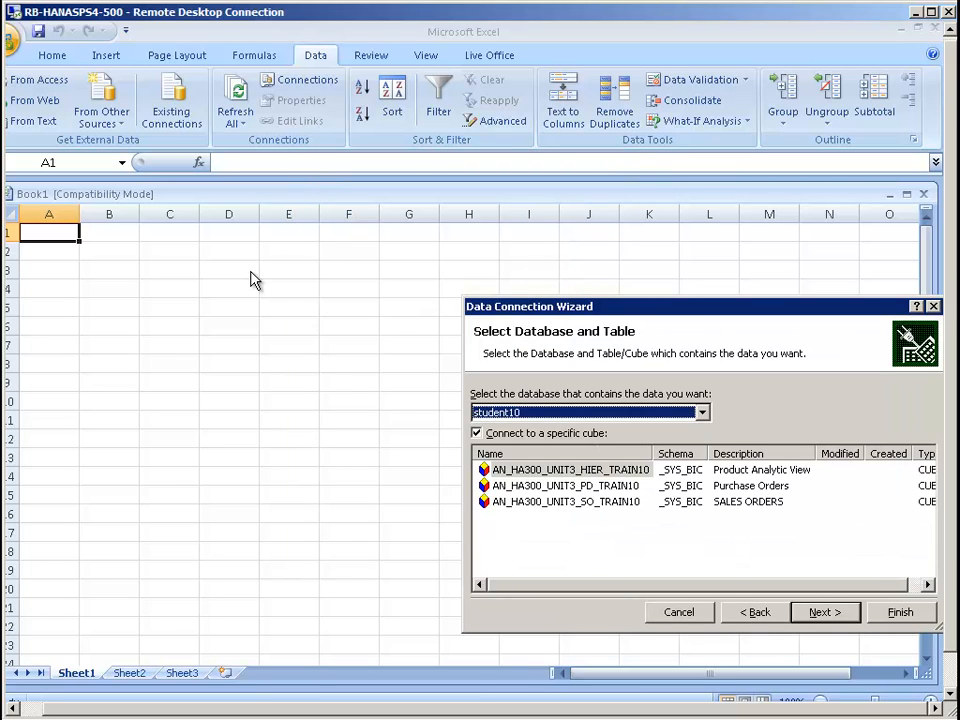
{"action": "key", "text": "Tab"}
{"action": "key", "text": "Tab"}
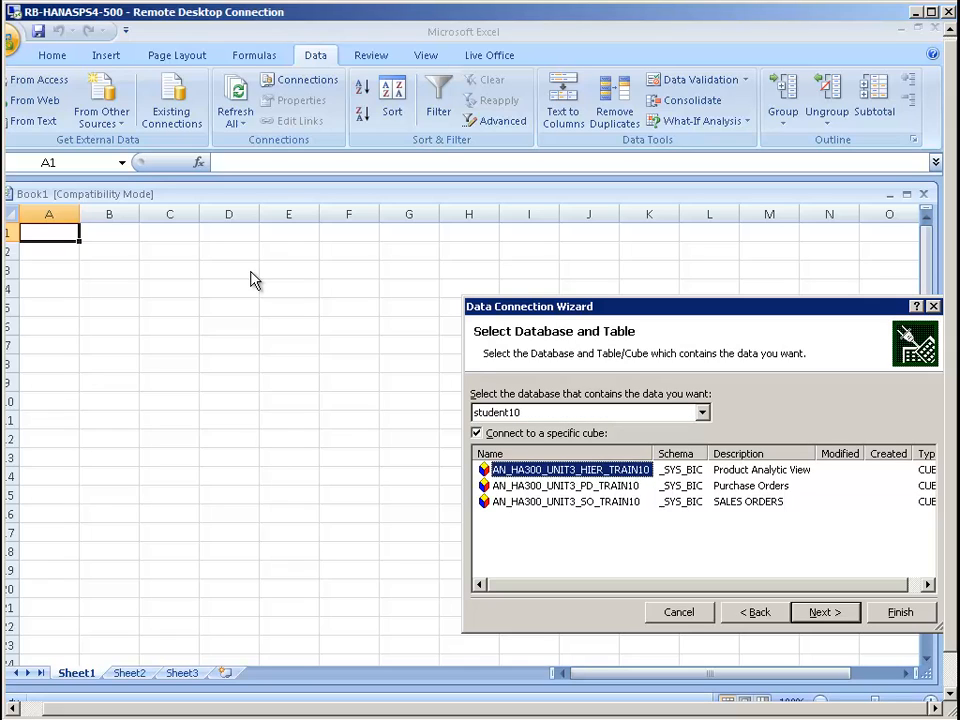
{"action": "key", "text": "Return"}
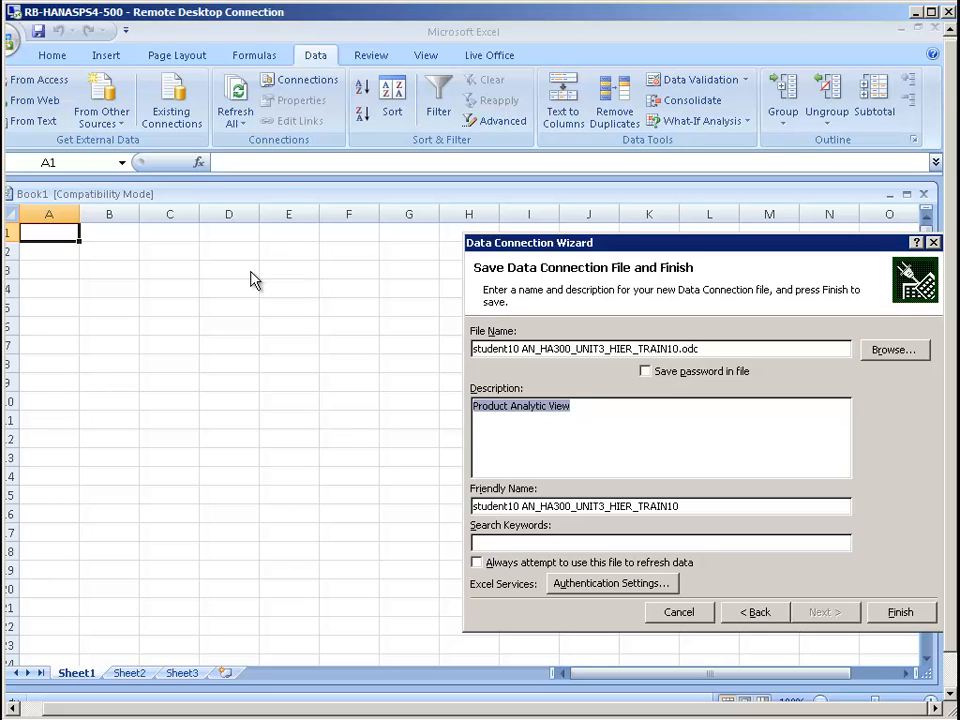
Save the data connection file with the password stored in it, replacing the existing file of the same name
{"action": "key", "text": "alt+p"}
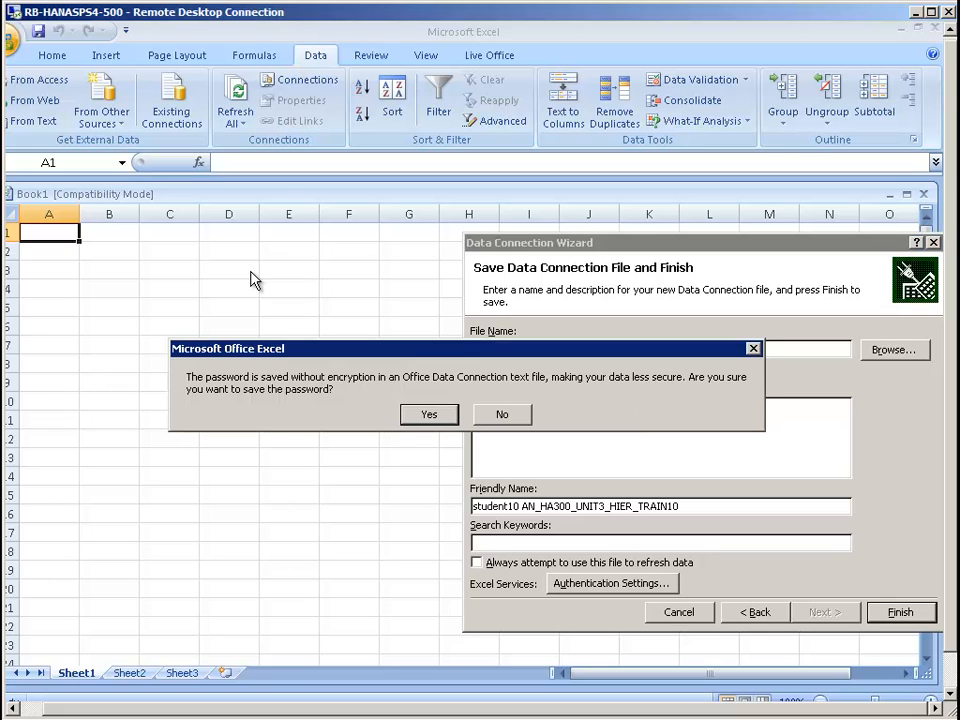
{"action": "key", "text": "Return"}
{"action": "key", "text": "Return"}
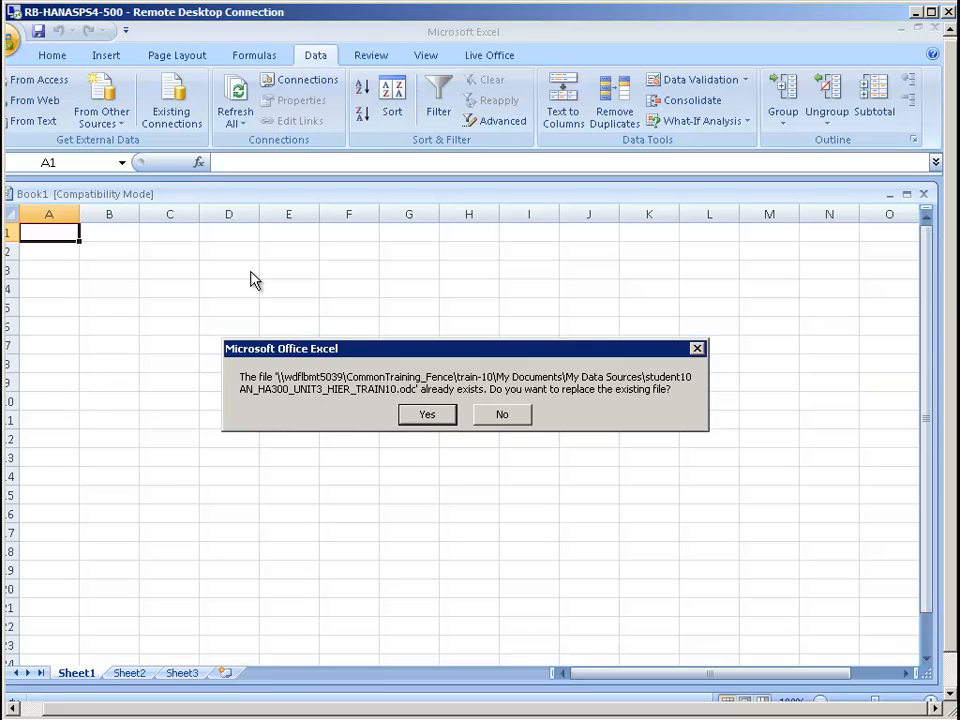
{"action": "key", "text": "Return"}
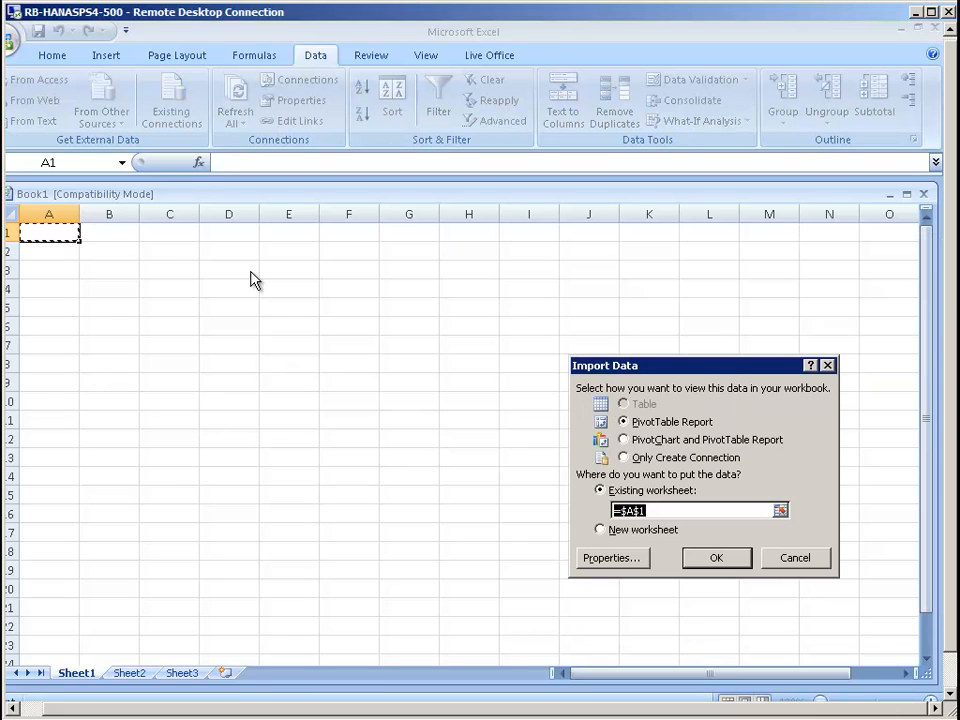
Import the data as a PivotTable report at cell A1 and add So Item Pos, Gross Amount and Net Amount to it
{"action": "key", "text": "Return"}
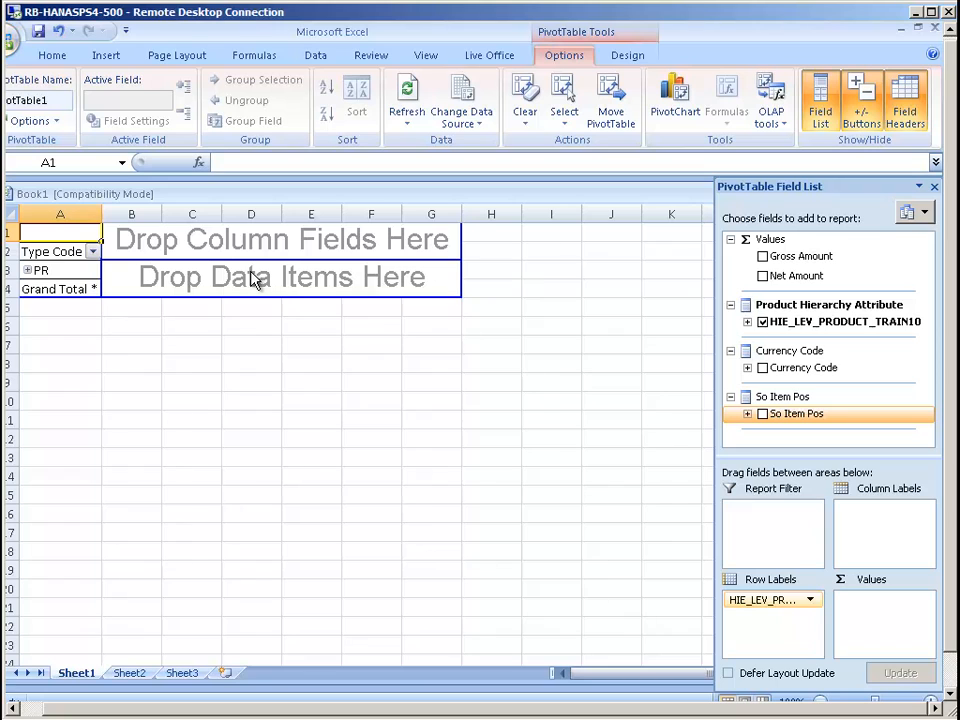
{"action": "left_click", "coordinate": [762, 414]}
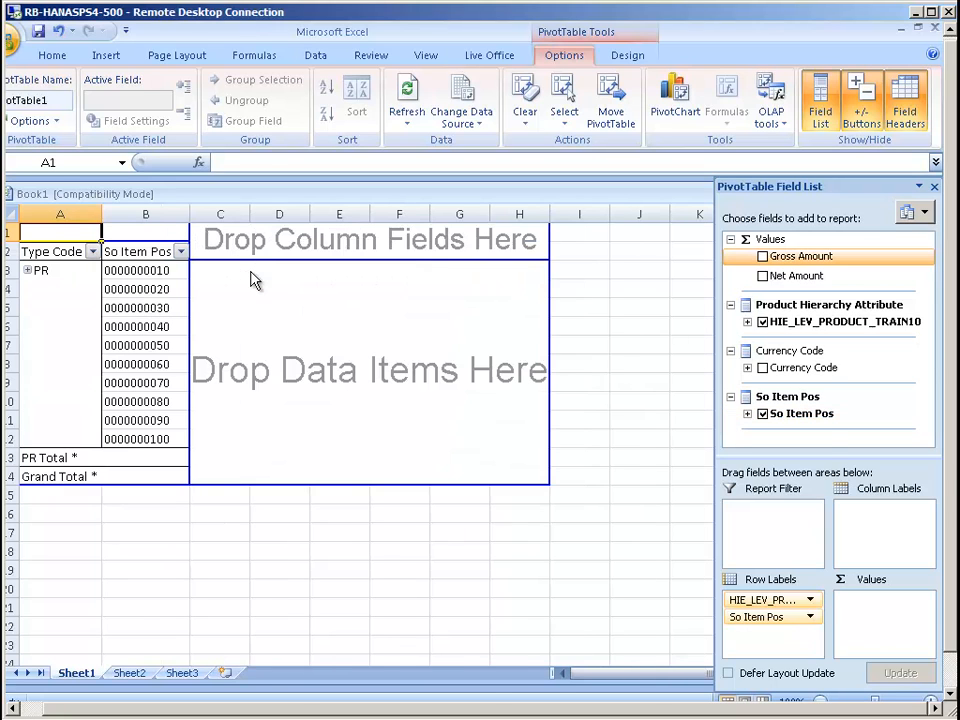
{"action": "left_click", "coordinate": [762, 257]}
{"action": "left_click", "coordinate": [762, 276]}
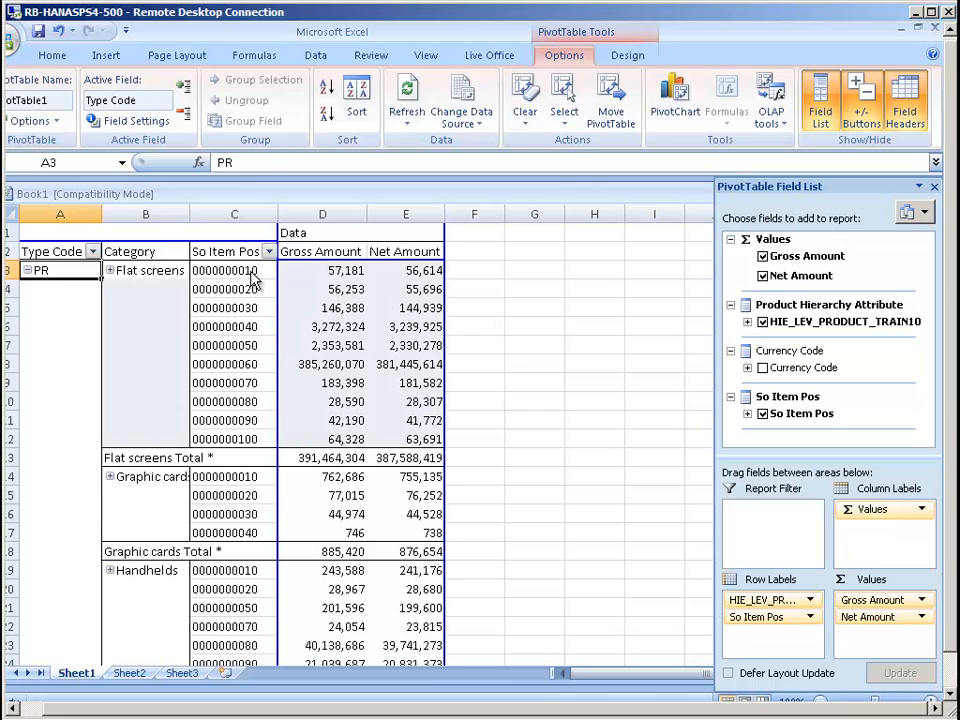
Drill down the PivotTable's product hierarchy under type code PR by expanding the Flat screens category to its product IDs
{"action": "key", "text": "Right"}
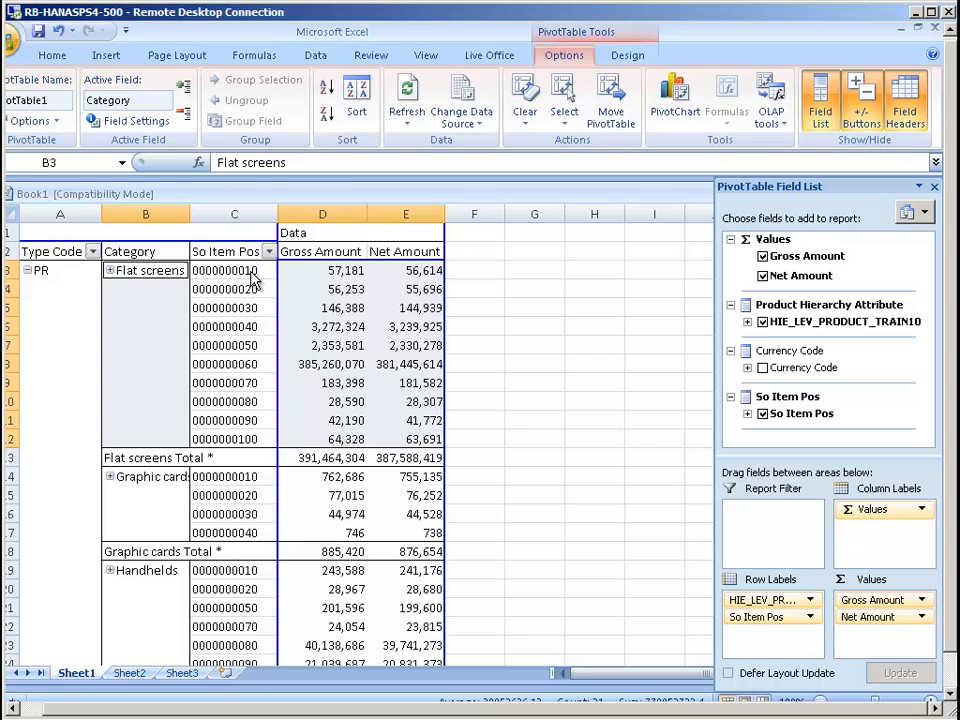
{"action": "key", "text": "Left"}
{"action": "key", "text": "Down"}
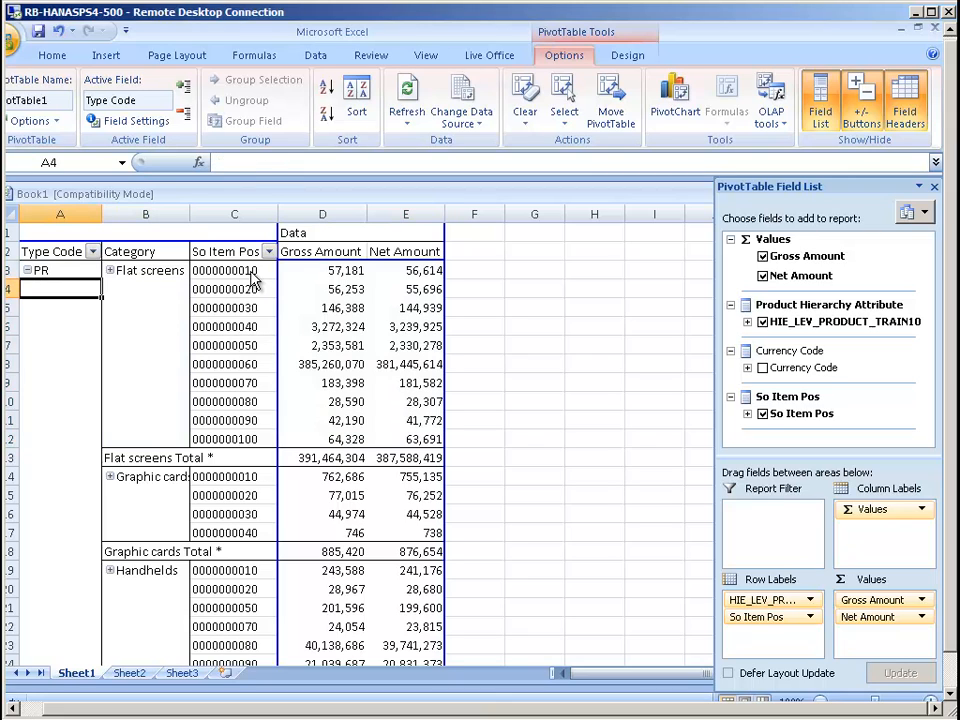
{"action": "key", "text": "Up"}
{"action": "key", "text": "Right"}
{"action": "key", "text": "alt+shift+Right"}
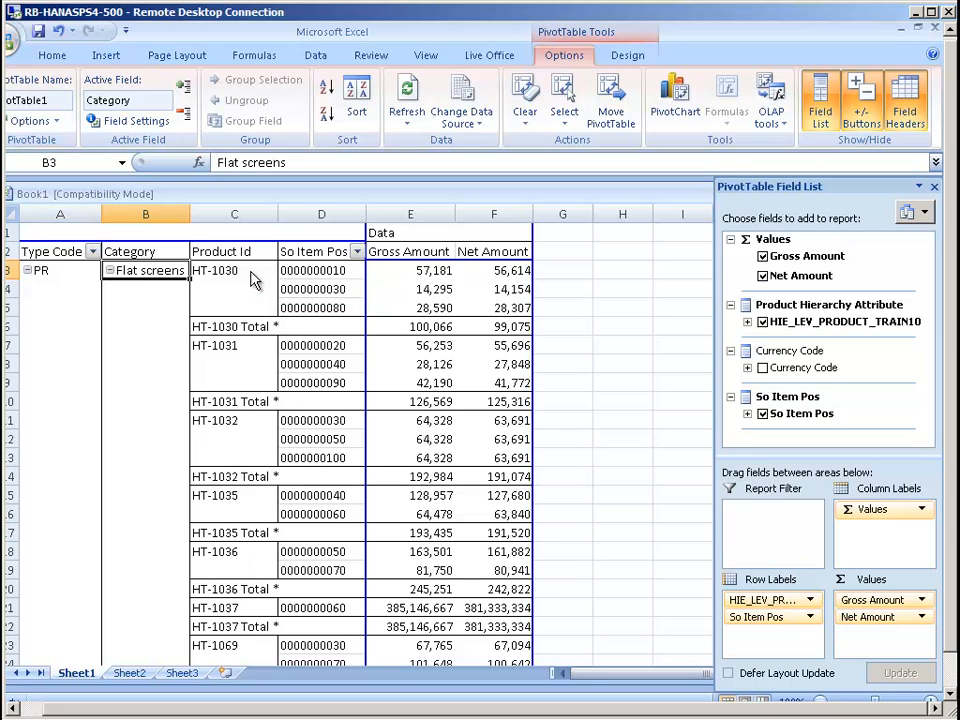
Switch to SAP HANA Studio and start a new attribute view in student10 named and described AT_HA300_UNIT3_PD_PAC_HIE_TRAIN10
{"action": "scroll", "coordinate": [251, 280], "scroll_direction": "down", "scroll_amount": 1}
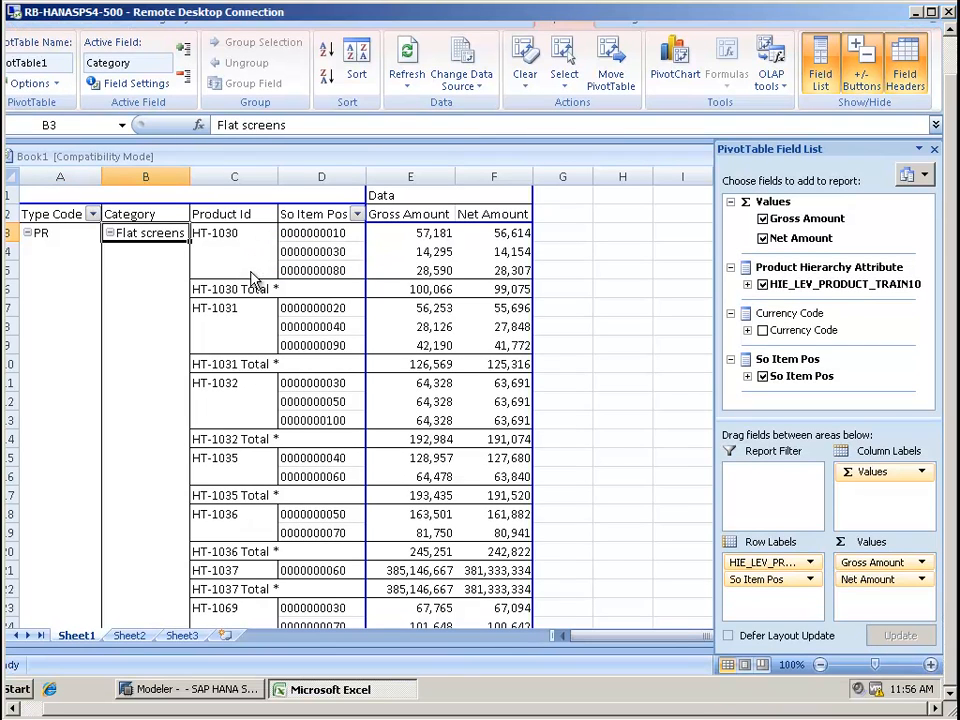
{"action": "key", "text": "alt+Tab"}
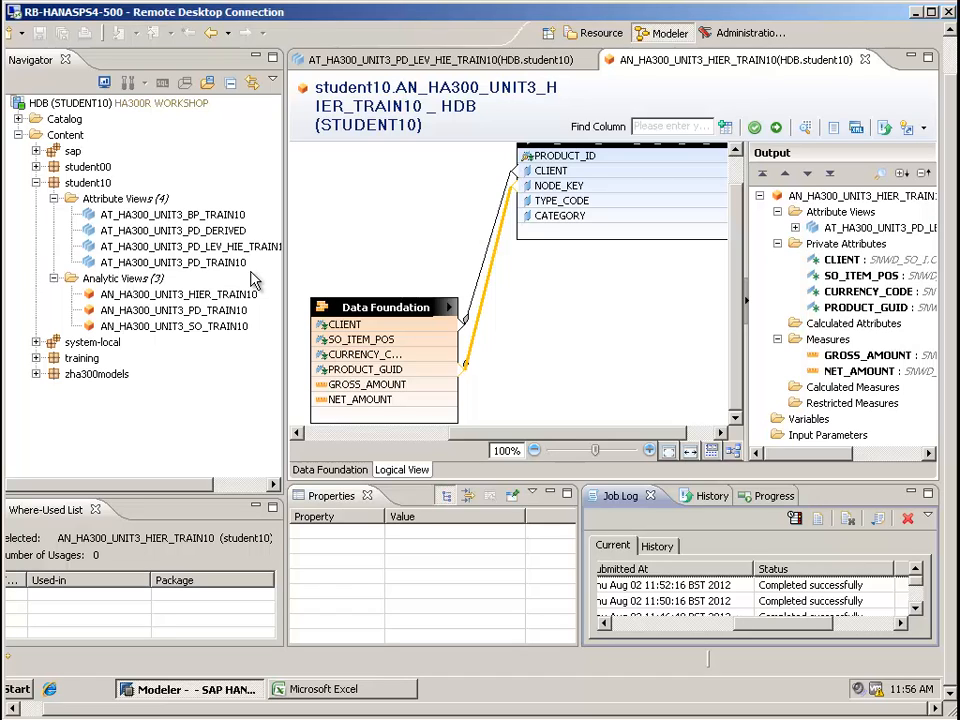
{"action": "right_click", "coordinate": [110, 198]}
{"action": "left_click", "coordinate": [148, 208]}
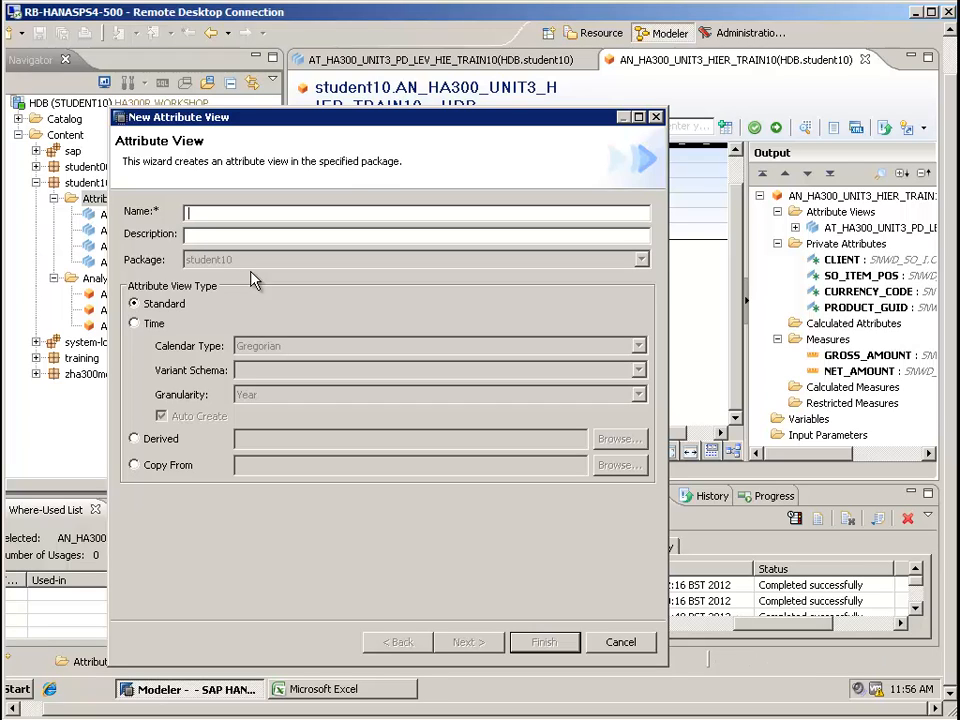
{"action": "type", "text": "AT_HA300"}
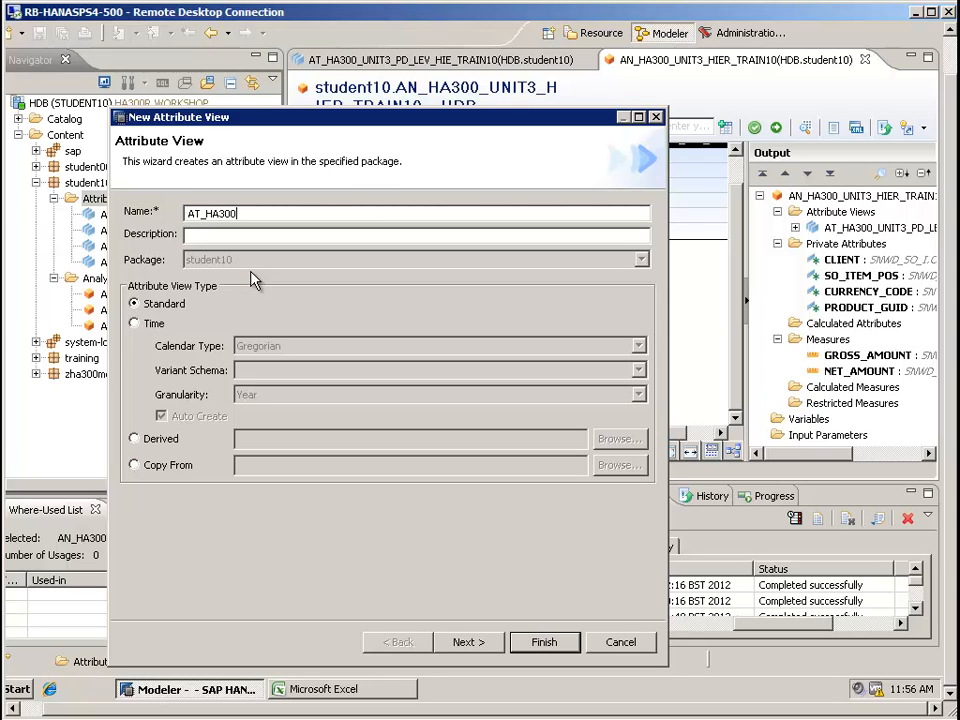
{"action": "type", "text": "_UNIT3_PD_PAC_HIE"}
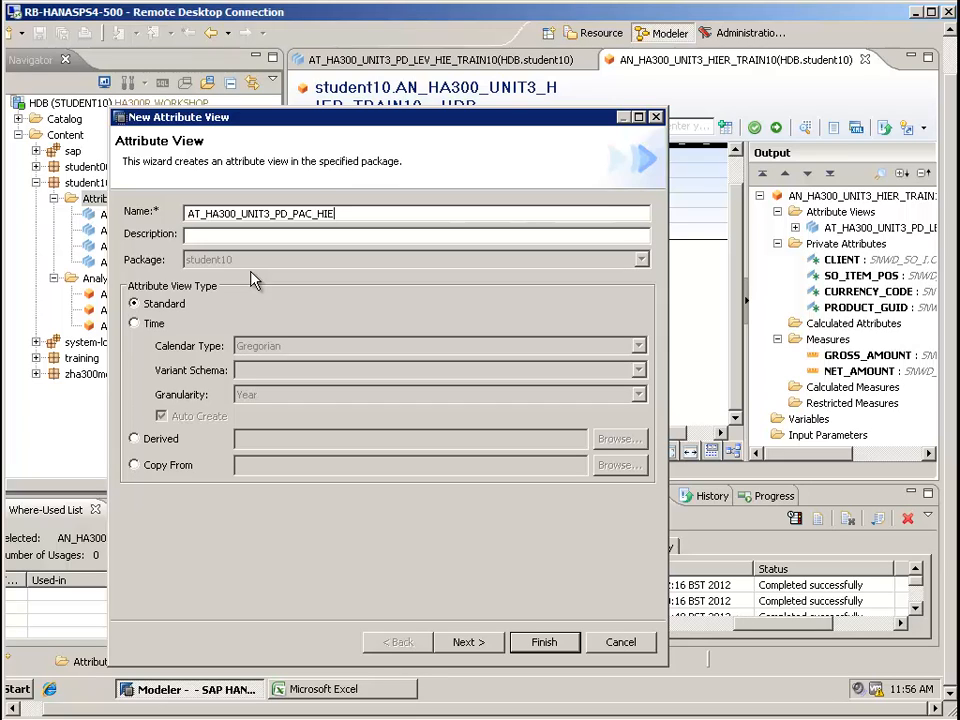
{"action": "type", "text": "_TRAIN10"}
{"action": "key", "text": "Tab"}
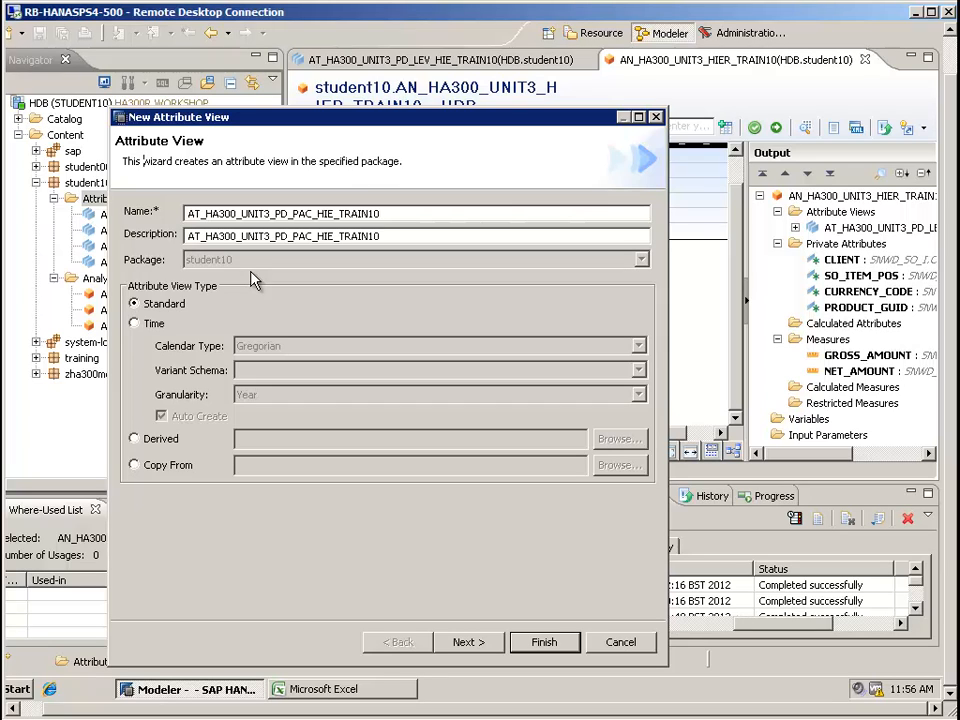
Create the attribute view as a copy of AT_HA300_UNIT3_PD_TRAIN10 from the student10 package
{"action": "left_click", "coordinate": [134, 465]}
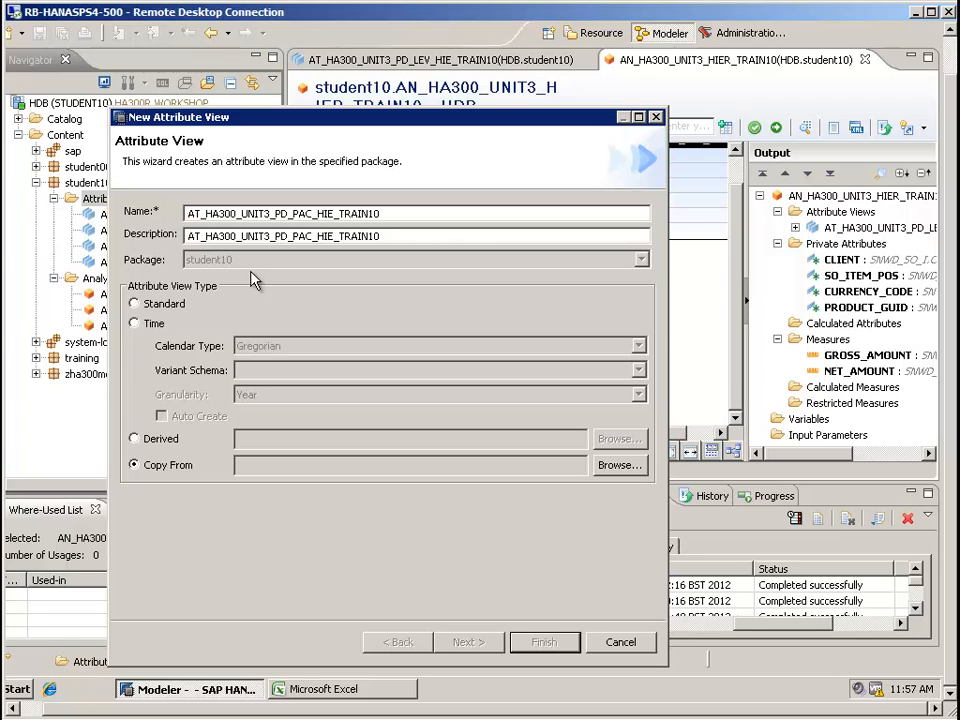
{"action": "left_click", "coordinate": [620, 465]}
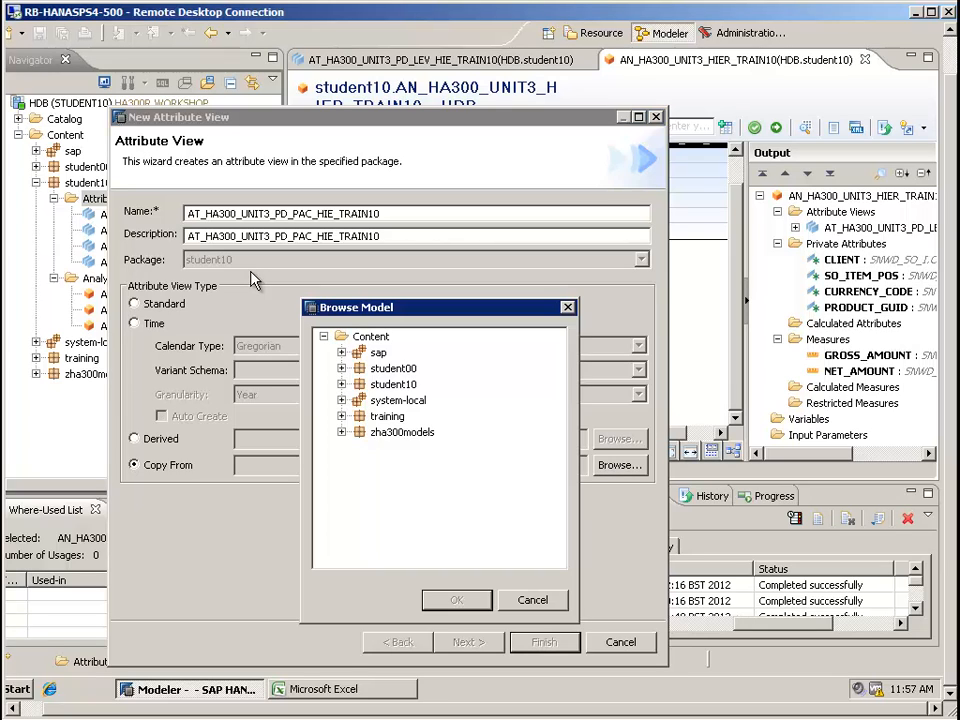
{"action": "left_click", "coordinate": [342, 384]}
{"action": "left_click", "coordinate": [359, 400]}
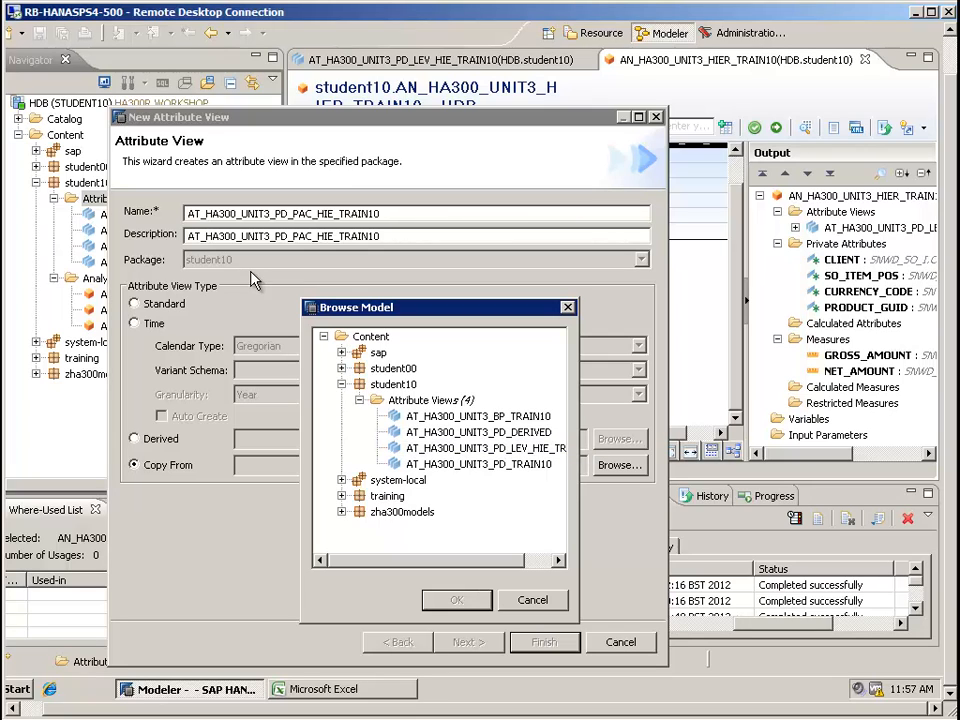
{"action": "left_click", "coordinate": [479, 464]}
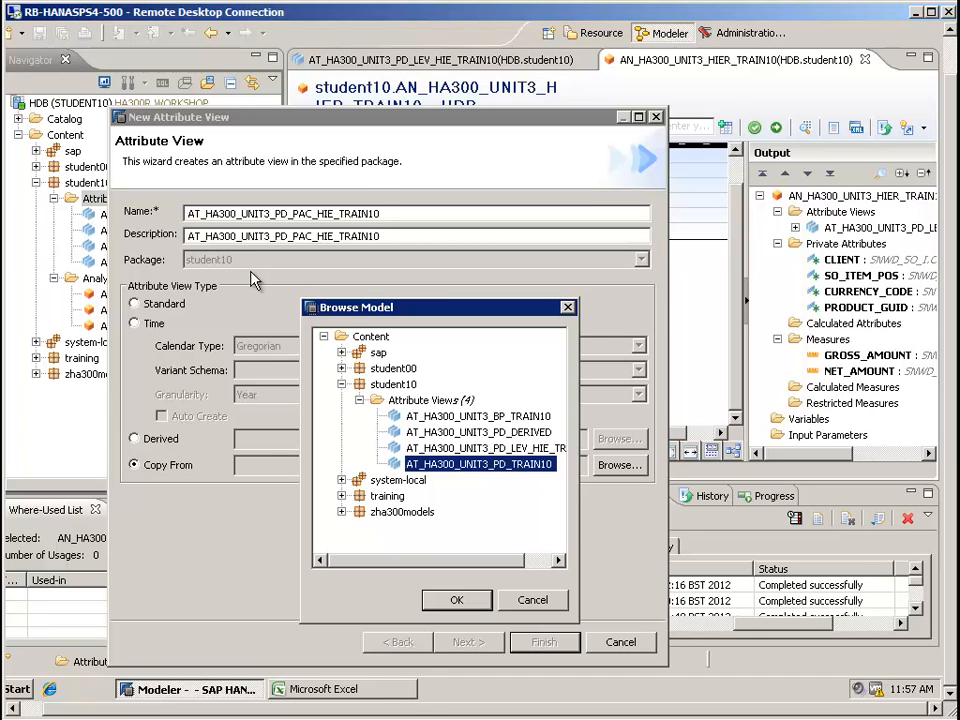
{"action": "key", "text": "Return"}
{"action": "key", "text": "Return"}
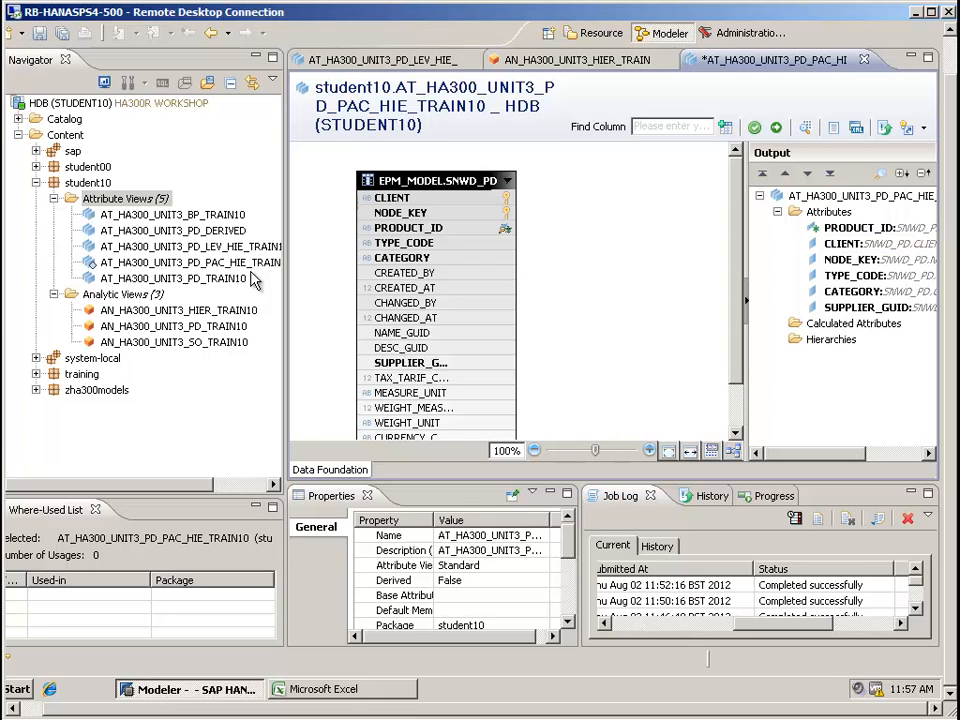
Remove the CLIENT, NODE_KEY and SUPPLIER_GUID attributes from the new attribute view's output
{"action": "left_click", "coordinate": [866, 244]}
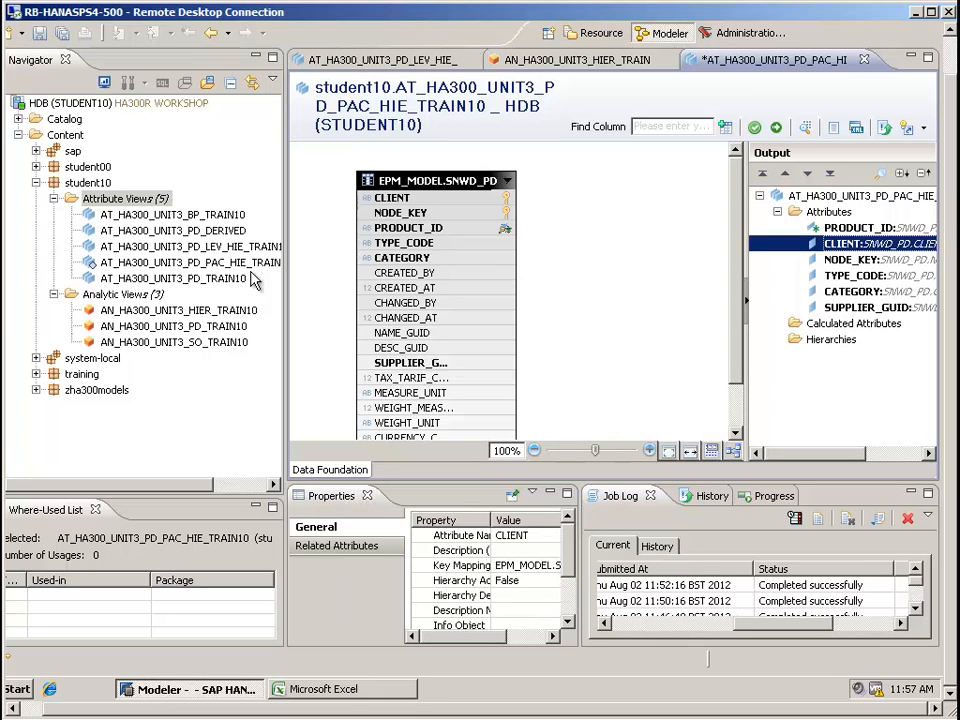
{"action": "left_click", "coordinate": [866, 260], "text": "ctrl"}
{"action": "left_click", "coordinate": [866, 307], "text": "ctrl"}
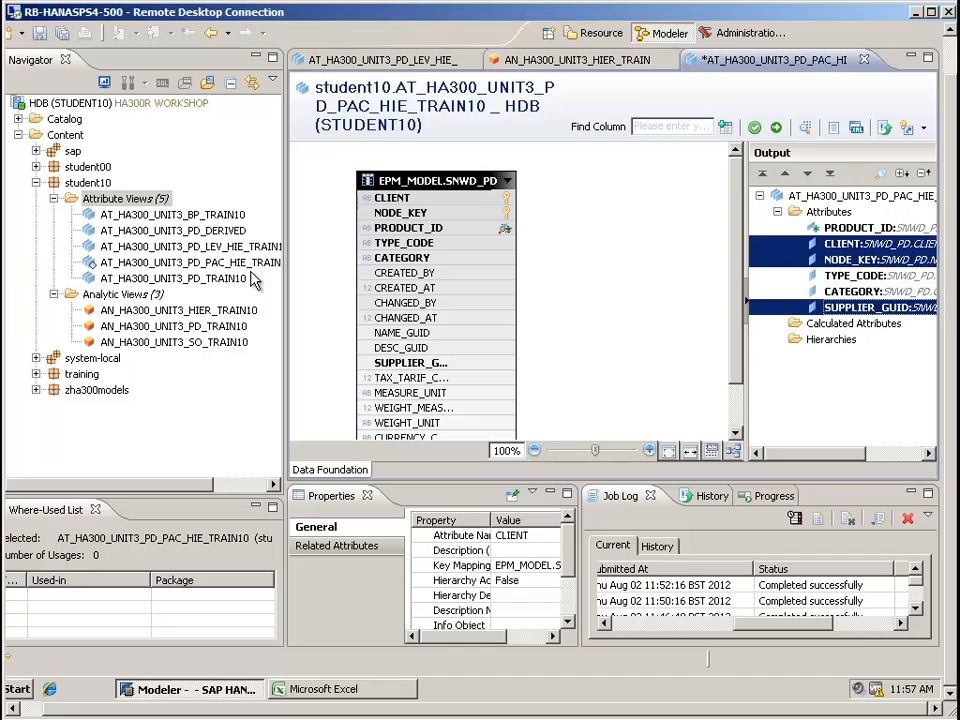
{"action": "right_click", "coordinate": [832, 254]}
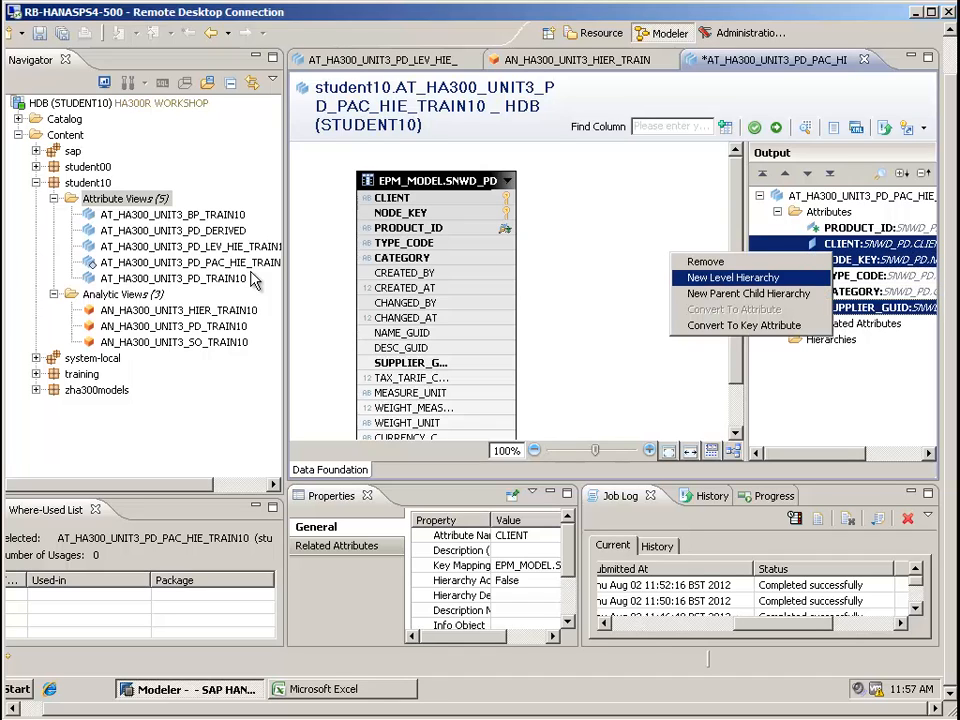
{"action": "left_click", "coordinate": [705, 261]}
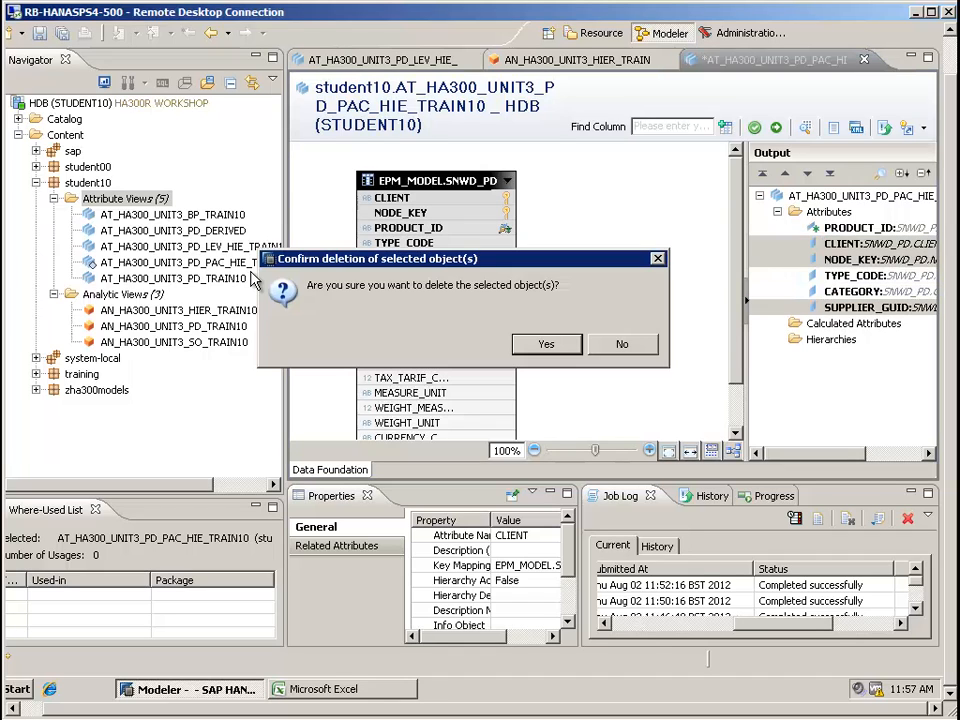
{"action": "key", "text": "Return"}
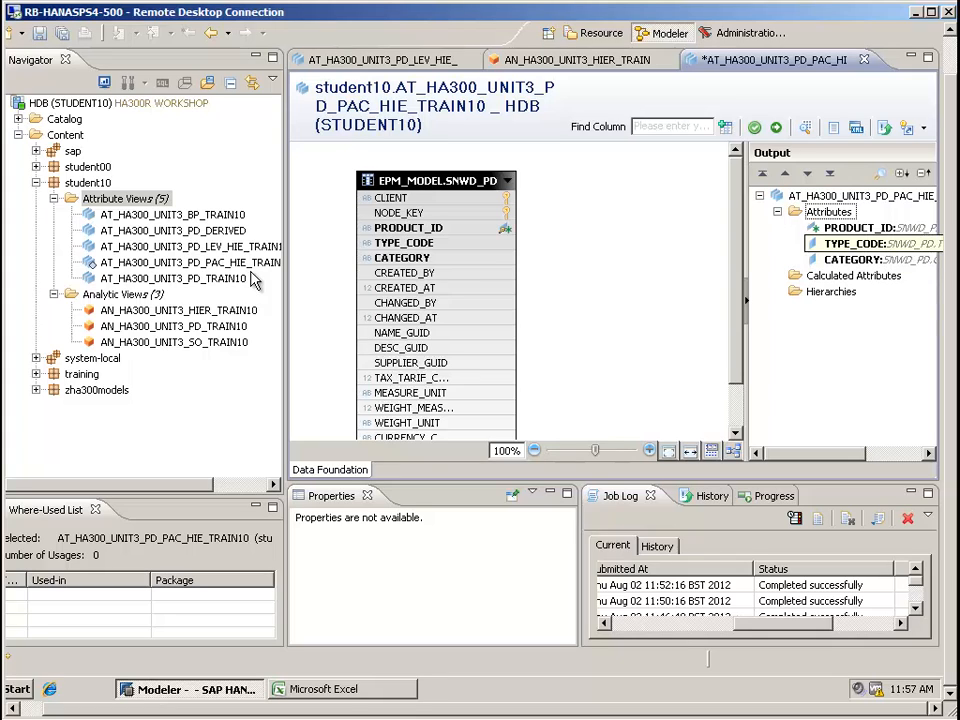
Start a new parent-child hierarchy in the attribute view with the name and description HIE_PAC_PRODUCT_TYPE_CODE_TRAIN10
{"action": "left_click", "coordinate": [868, 228]}
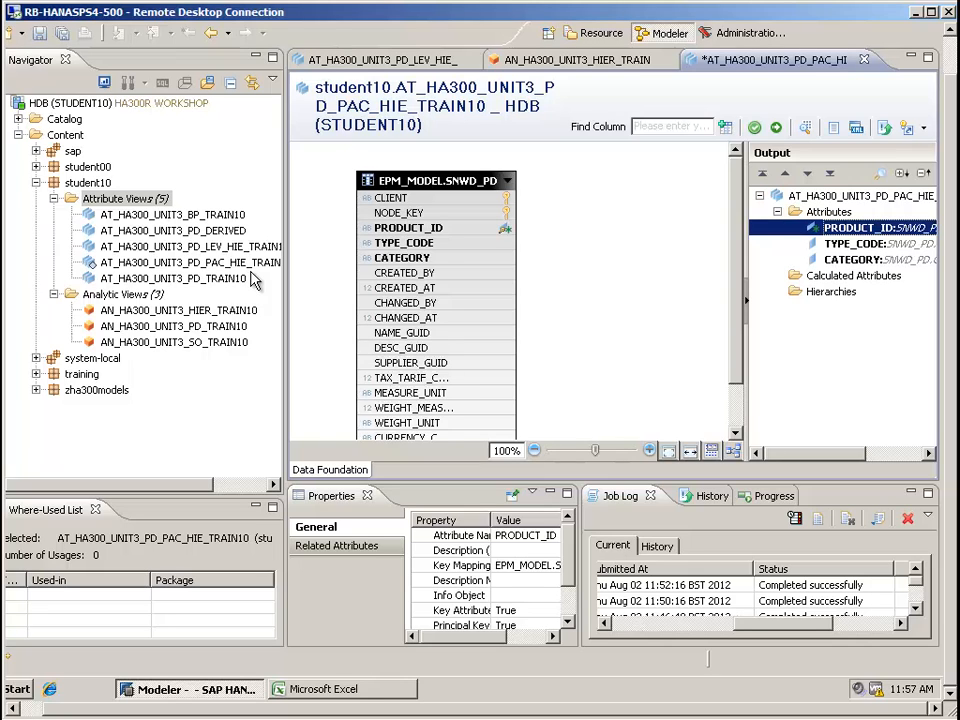
{"action": "left_click_drag", "start_coordinate": [620, 482], "coordinate": [620, 404]}
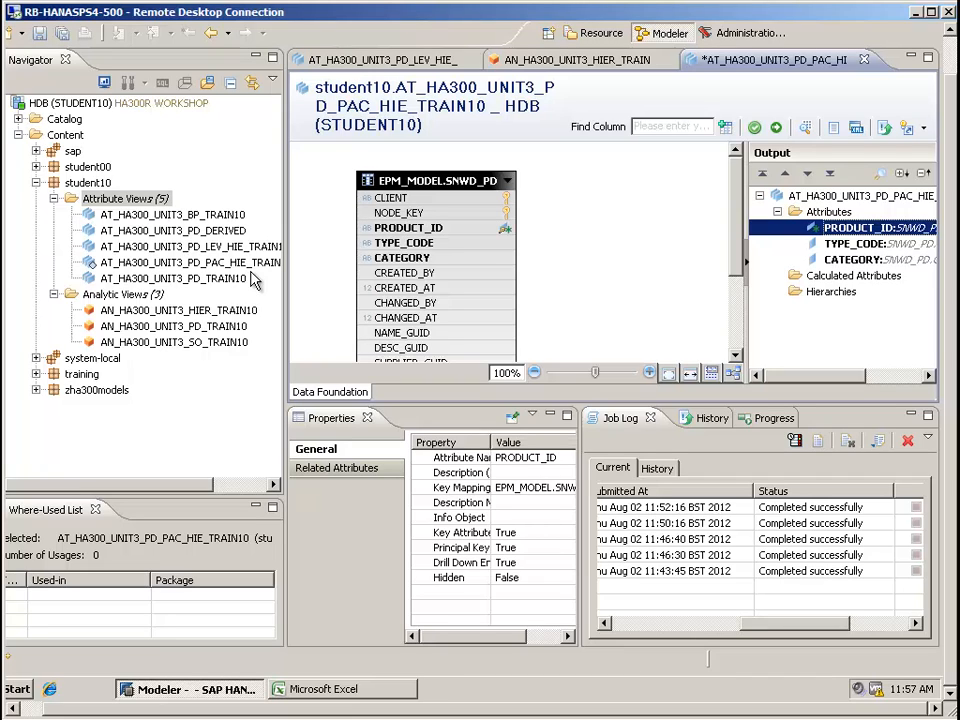
{"action": "right_click", "coordinate": [818, 289]}
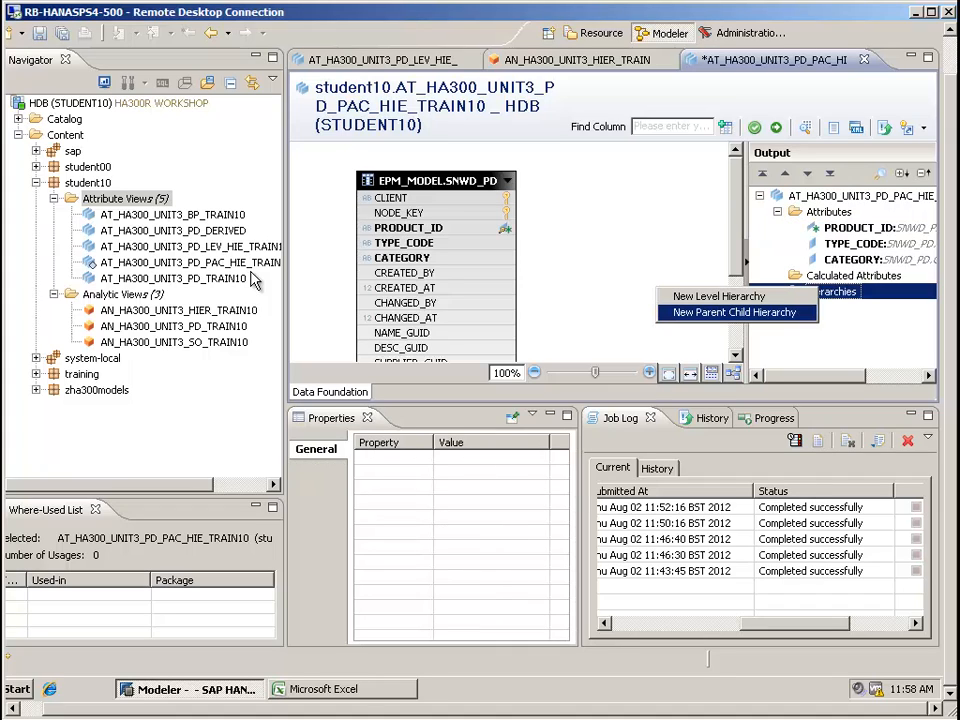
{"action": "key", "text": "Return"}
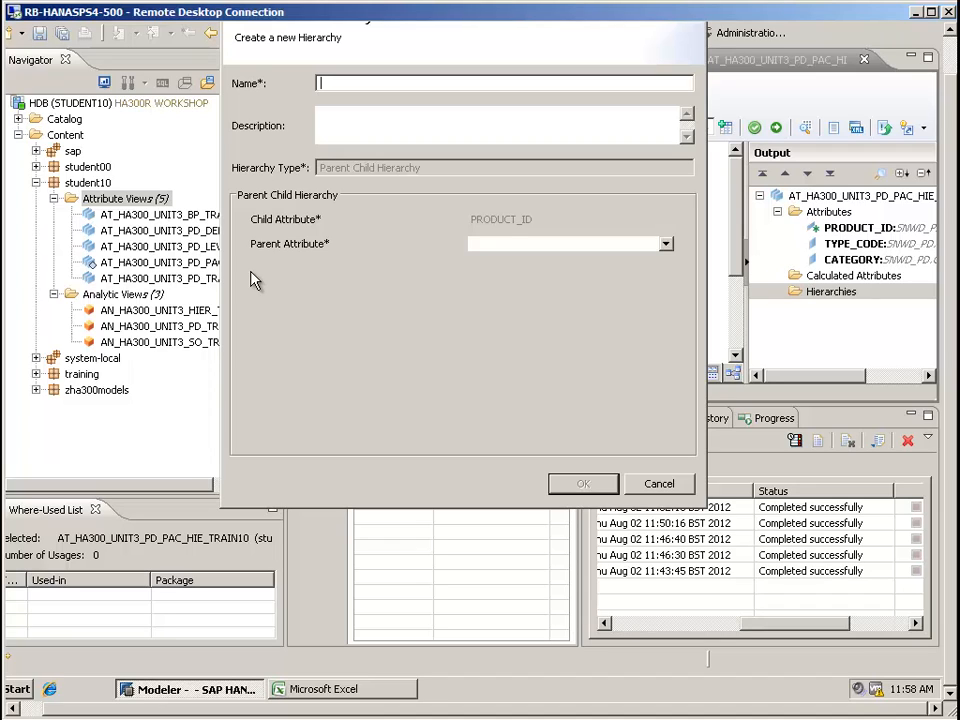
{"action": "type", "text": "HIE_PAC+"}
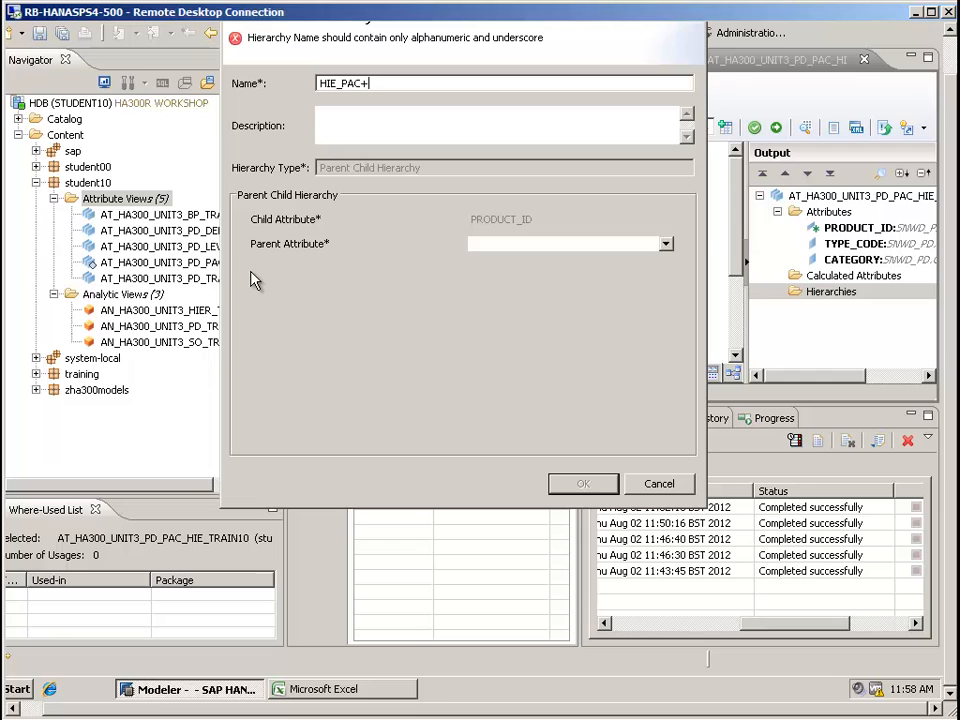
{"action": "key", "text": "BackSpace"}
{"action": "type", "text": "_"}
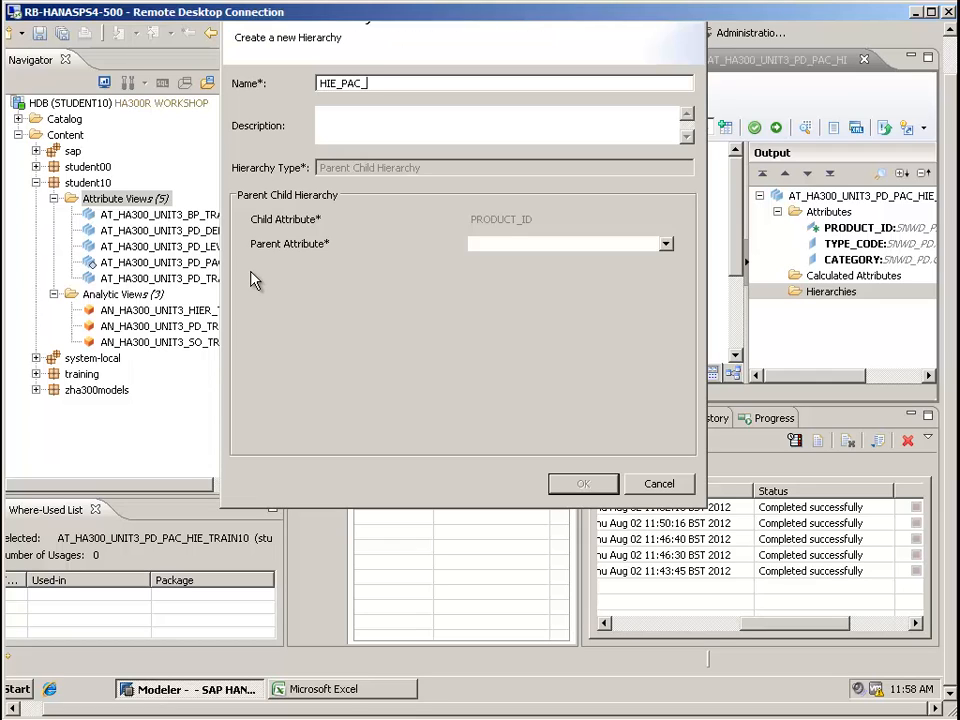
{"action": "type", "text": "PRODUCT_TYPE_CODE"}
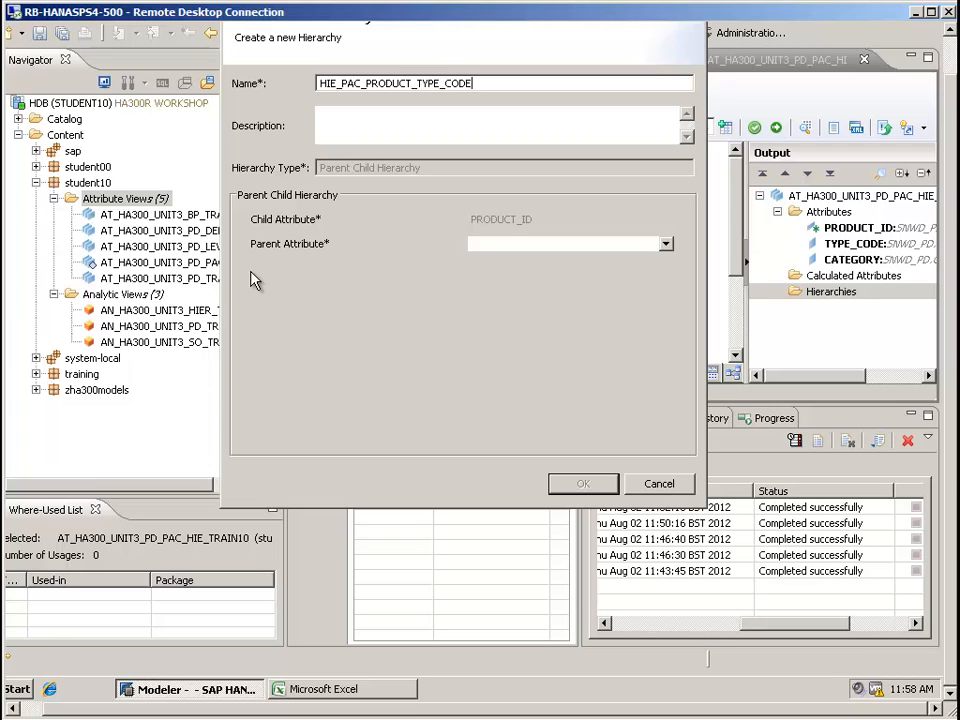
{"action": "type", "text": "_TRAIN10"}
Set CATEGORY as the hierarchy's parent attribute and create the hierarchy
{"action": "left_click", "coordinate": [666, 244]}
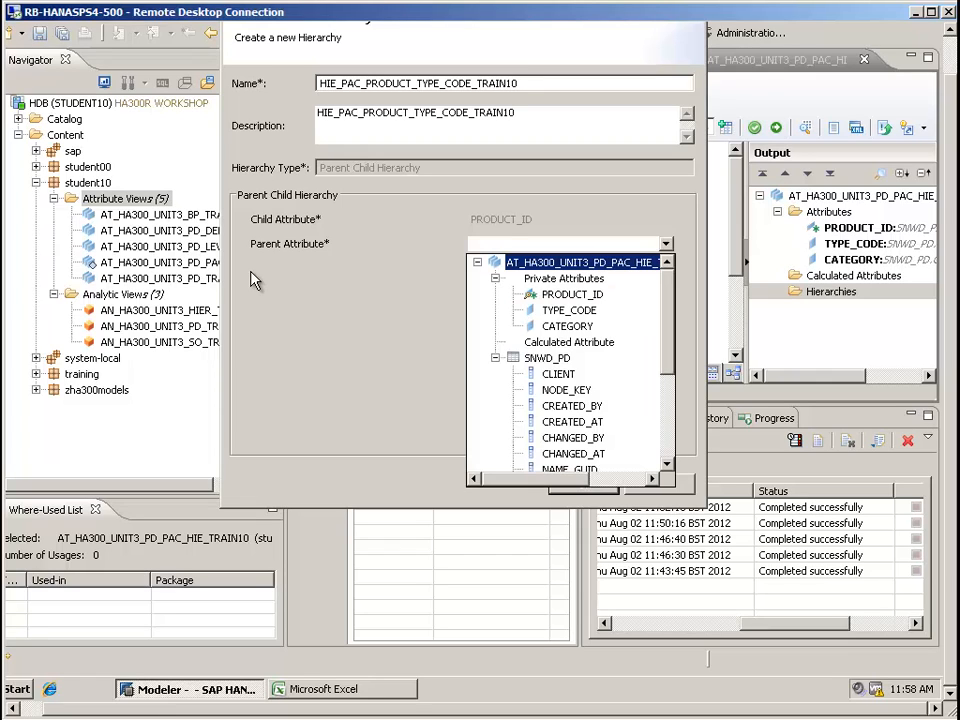
{"action": "left_click", "coordinate": [567, 326]}
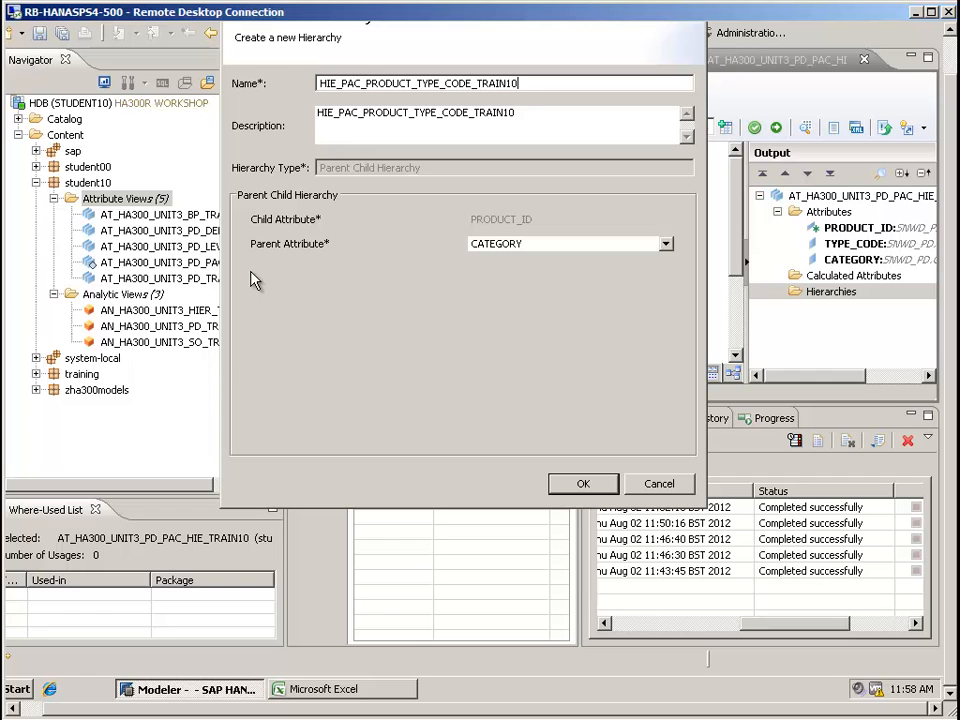
{"action": "key", "text": "Return"}
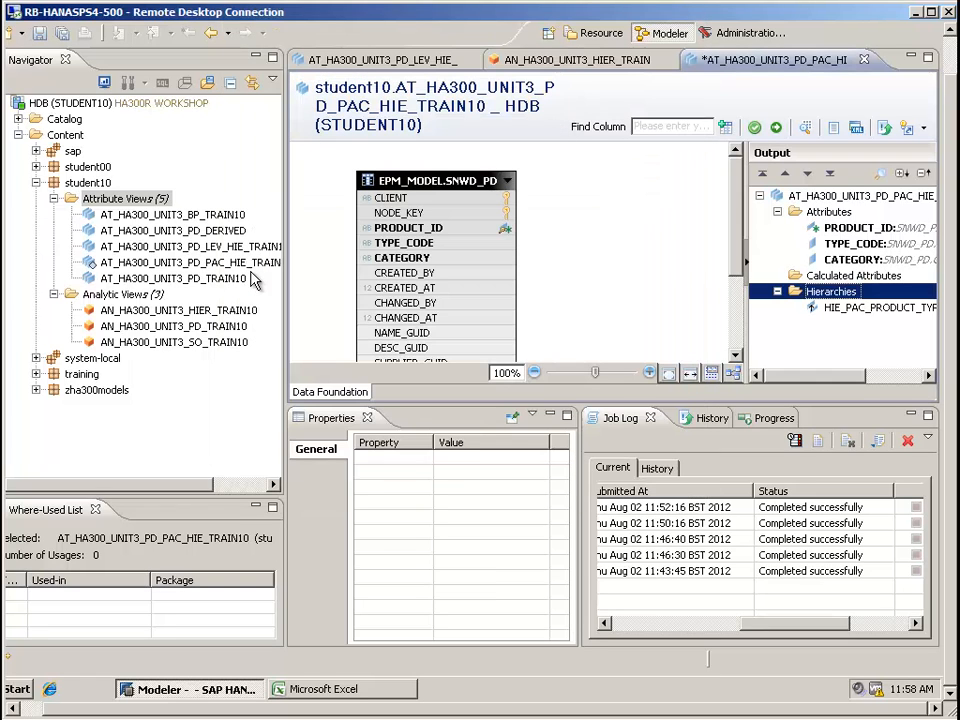
Save and activate the attribute view AT_HA300_UNIT3_PD_PAC_HIE_TRAIN10
{"action": "left_click", "coordinate": [22, 33]}
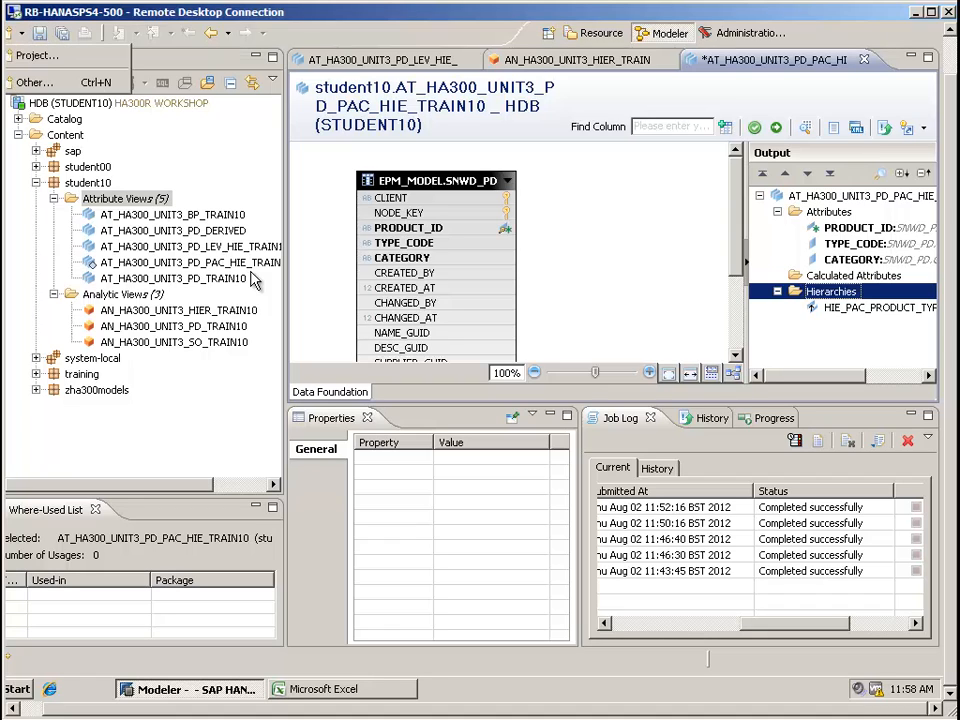
{"action": "left_click", "coordinate": [40, 33]}
{"action": "right_click", "coordinate": [164, 262]}
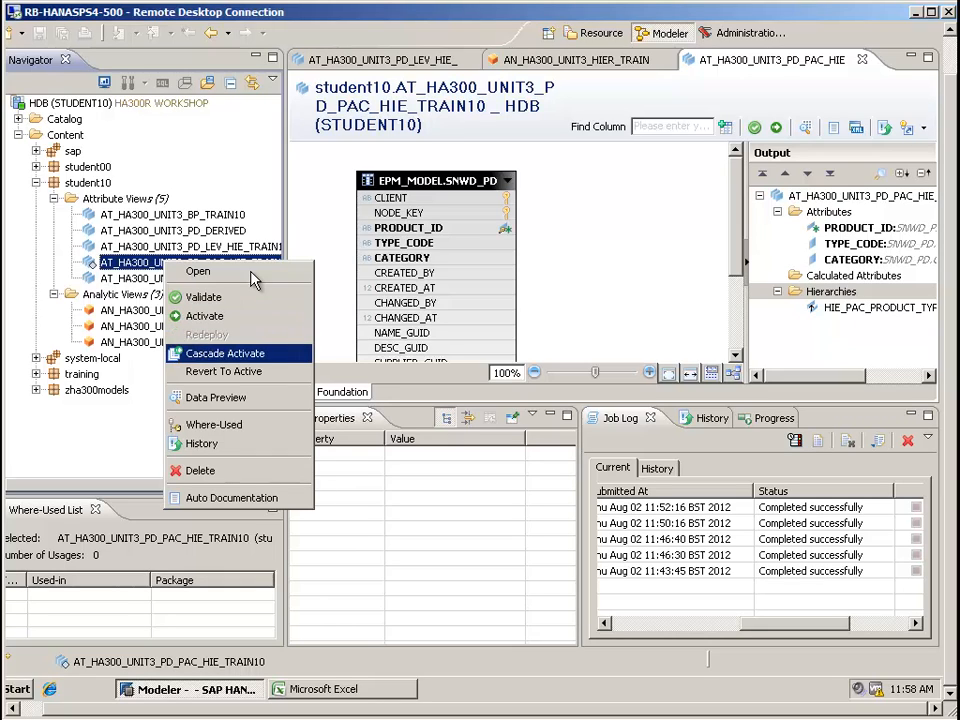
{"action": "key", "text": "Return"}
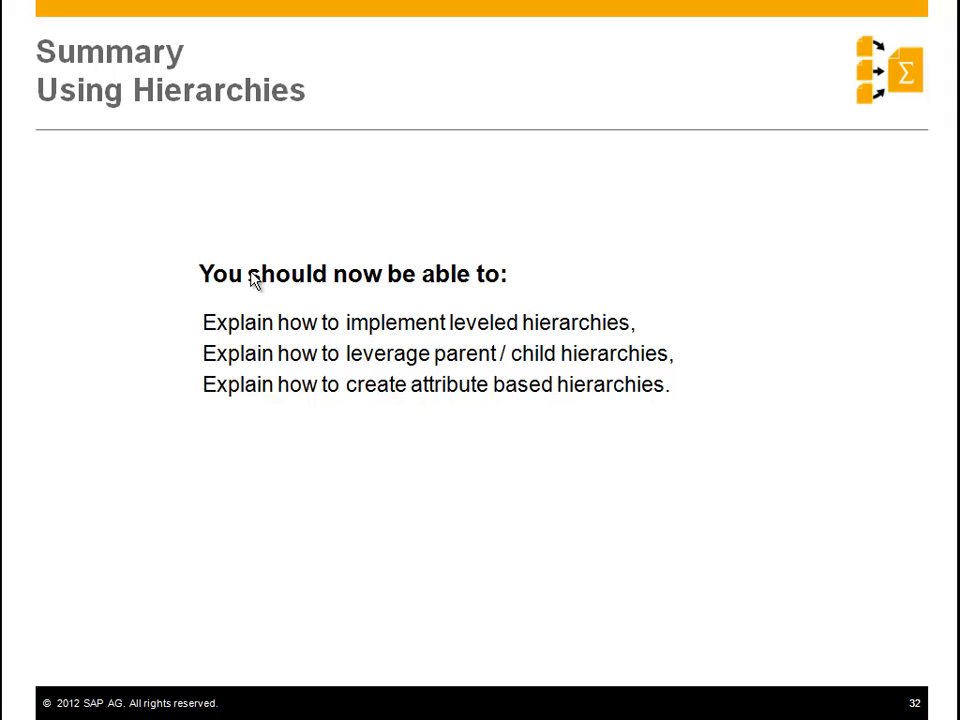
{"action": "left_click", "coordinate": [251, 272]}
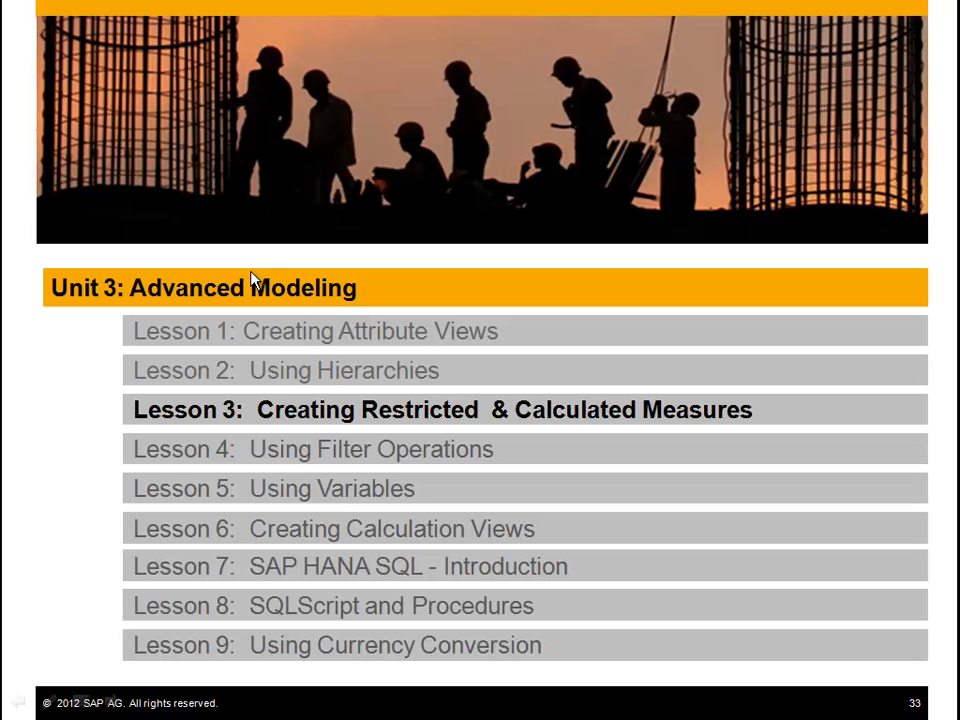
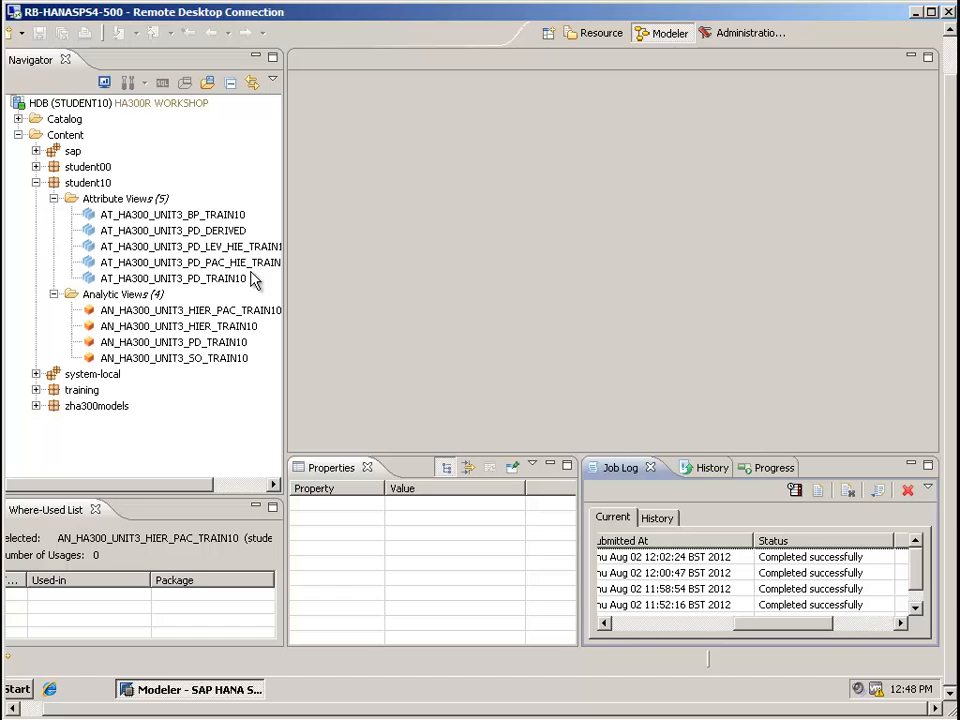
Start a new analytic view in the student10 package named AN_HA300_UNIT3_TRAIN10_02
{"action": "right_click", "coordinate": [121, 293]}
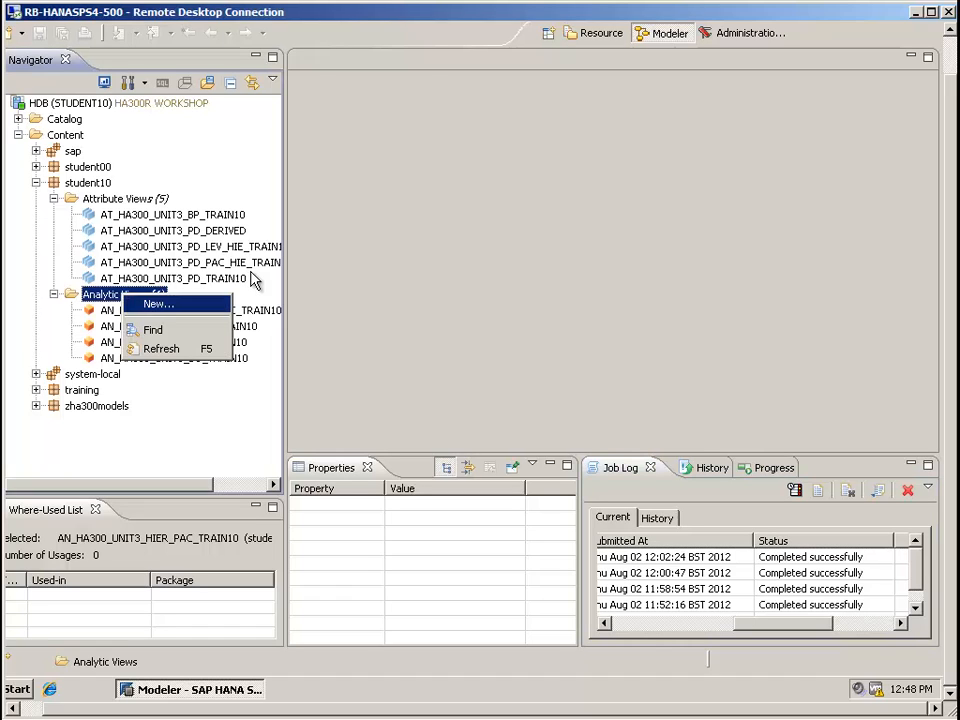
{"action": "left_click", "coordinate": [158, 304]}
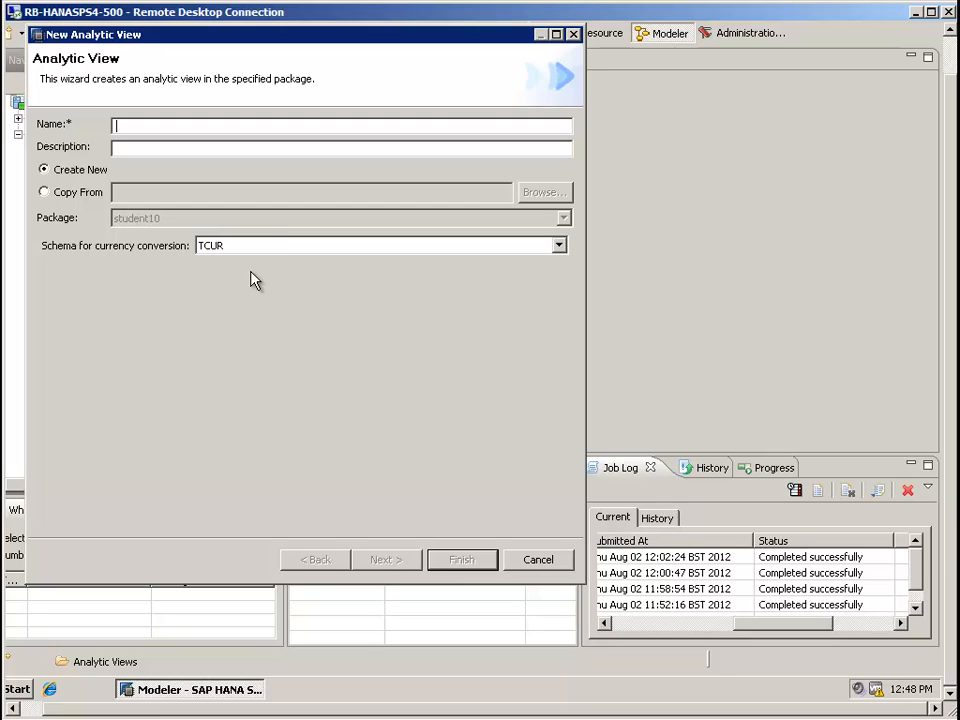
{"action": "type", "text": "AN_HA300"}
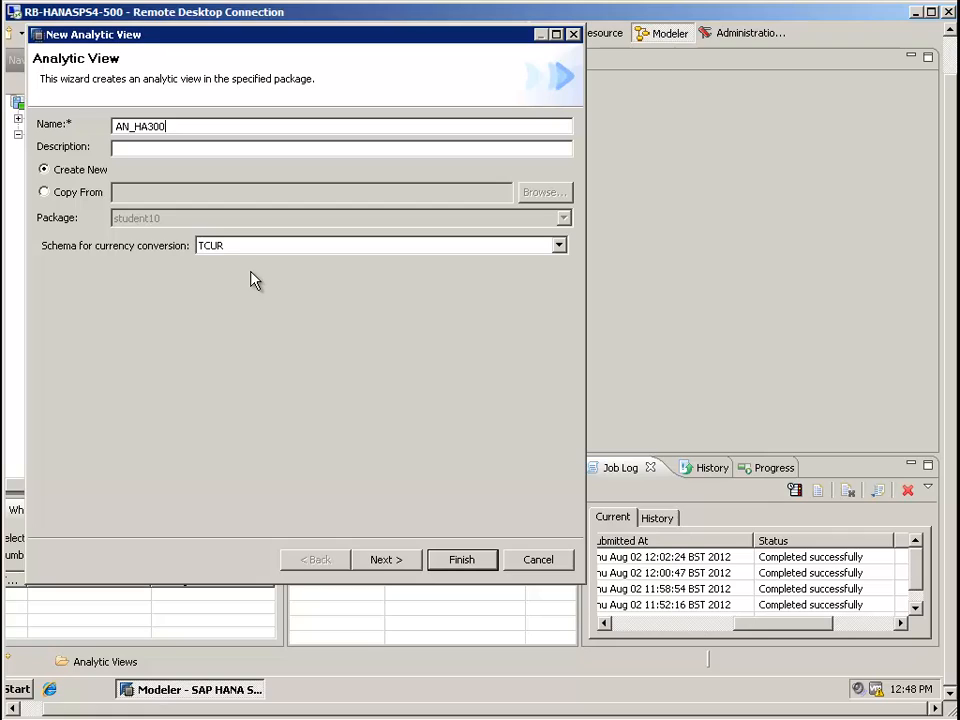
{"action": "type", "text": "_UNIT3_TRAIN10_02"}
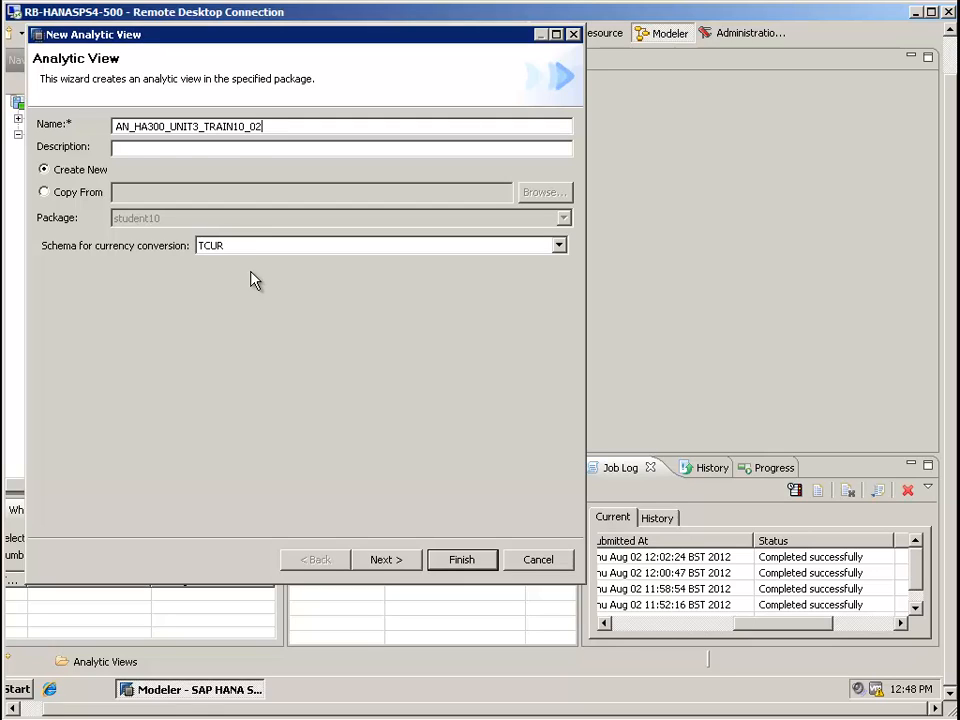
Set the new analytic view's description to "Media and Screen Sales Analysis" and proceed to the table selection
{"action": "key", "text": "Tab"}
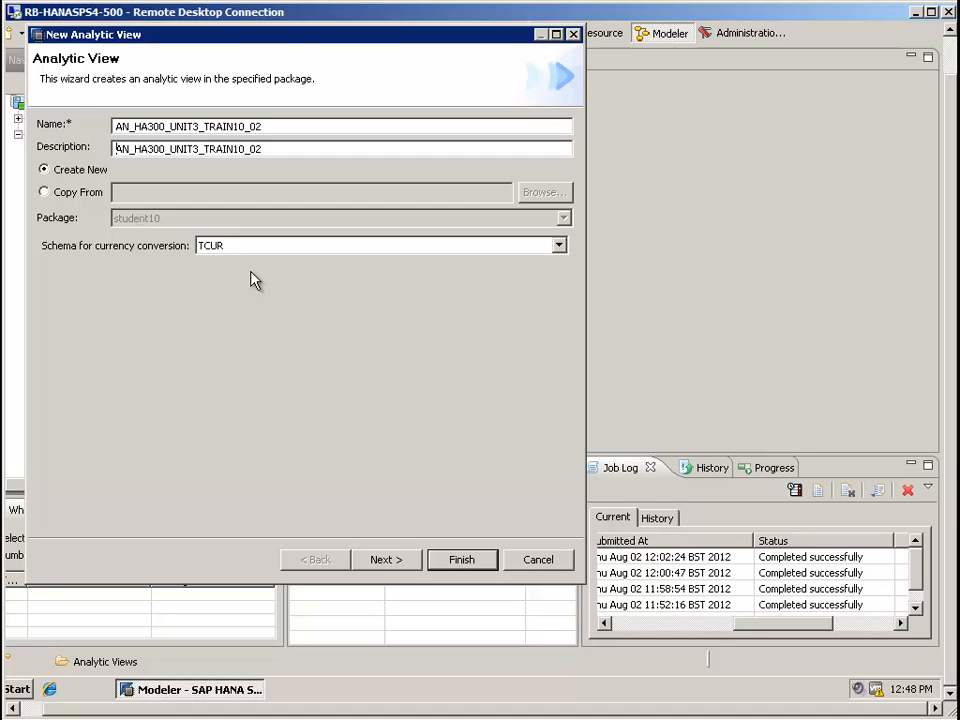
{"action": "key", "text": "End"}
{"action": "key", "text": "shift+Home"}
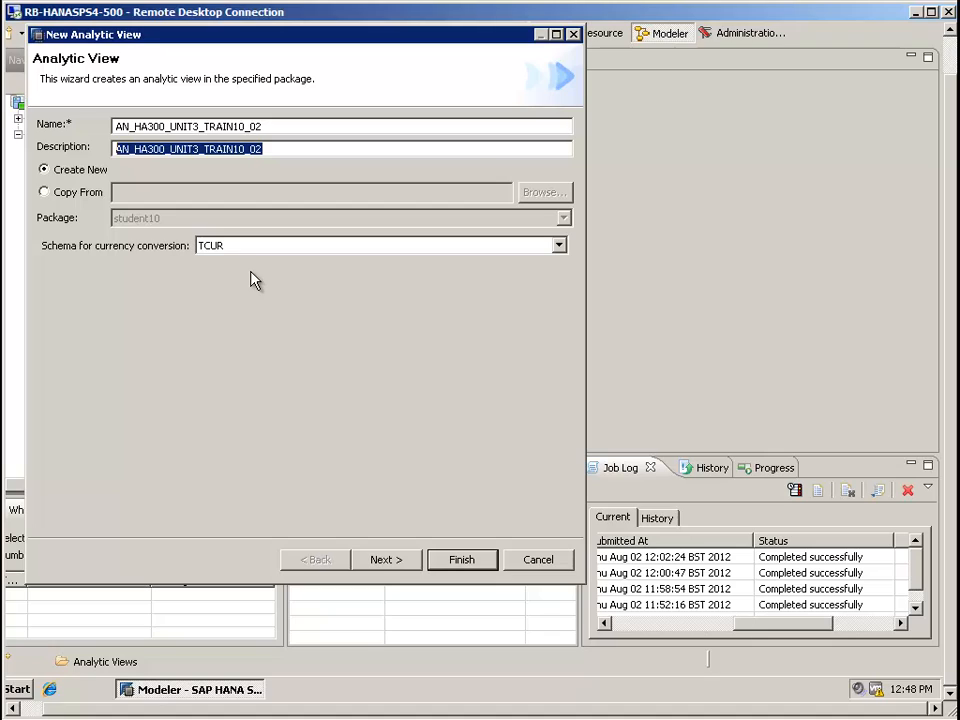
{"action": "type", "text": "Media and TS"}
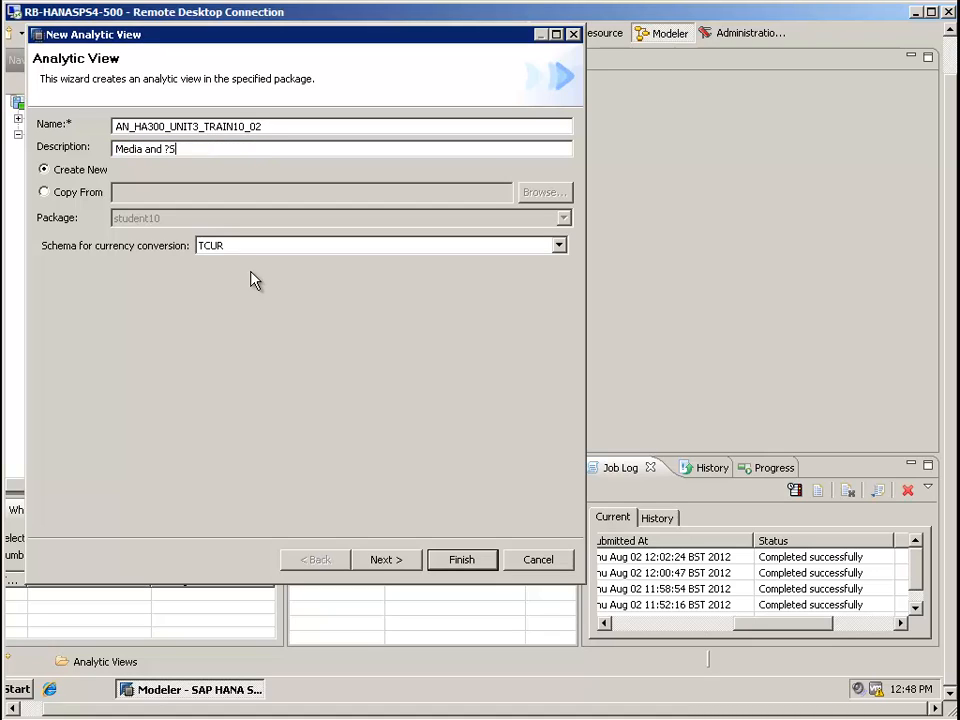
{"action": "key", "text": "BackSpace"}
{"action": "key", "text": "BackSpace"}
{"action": "type", "text": "Screen Sales Analysis"}
{"action": "key", "text": "alt+n"}
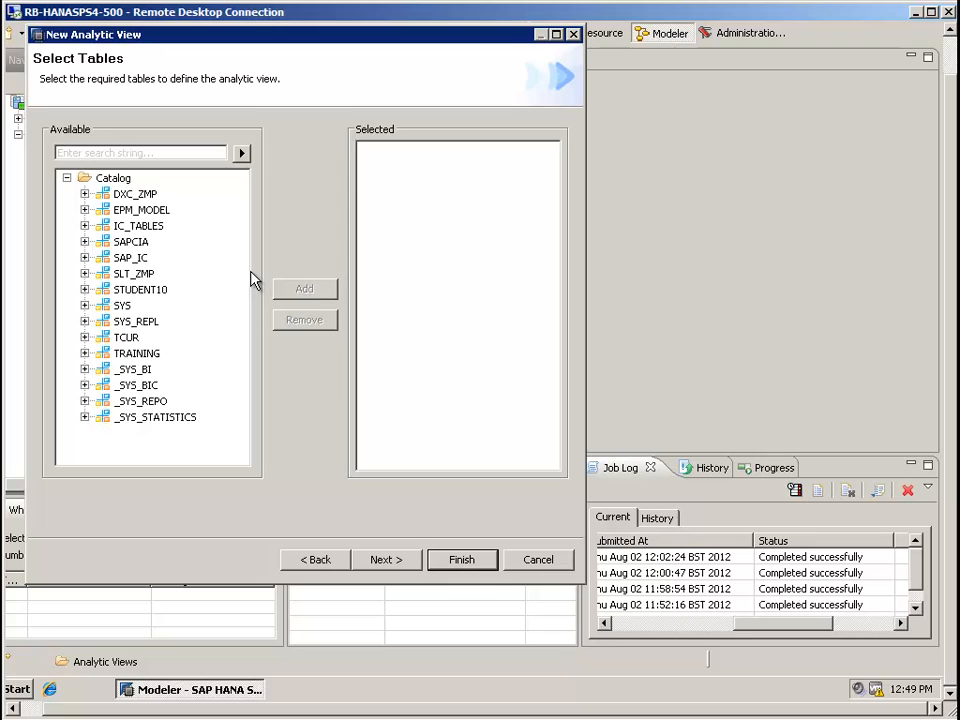
Add the SALES_DATA and PRODUCT tables from the TRAINING schema and create the analytic view without any attribute views
{"action": "key", "text": "Right"}
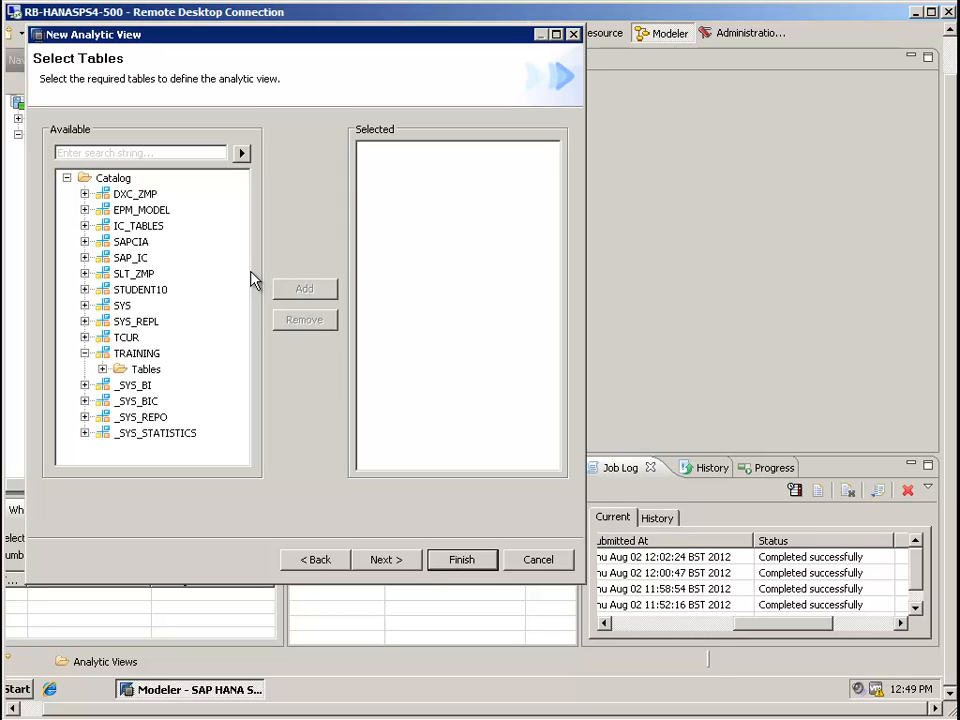
{"action": "key", "text": "Right"}
{"action": "scroll", "coordinate": [253, 280], "scroll_direction": "down", "scroll_amount": 5}
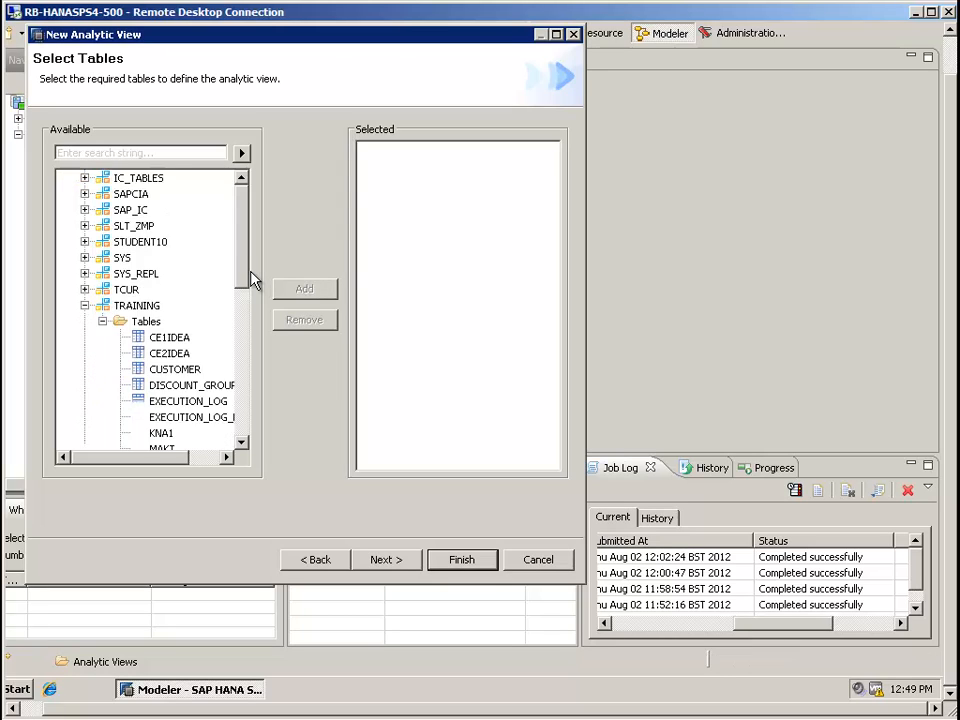
{"action": "scroll", "coordinate": [253, 280], "scroll_direction": "down", "scroll_amount": 2}
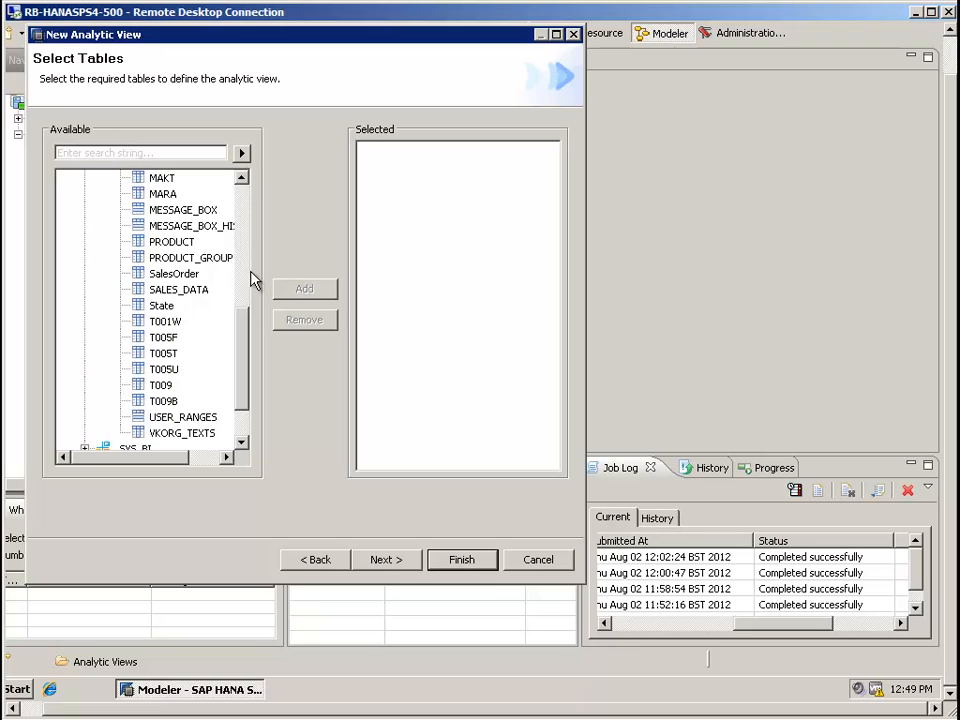
{"action": "double_click", "coordinate": [178, 290]}
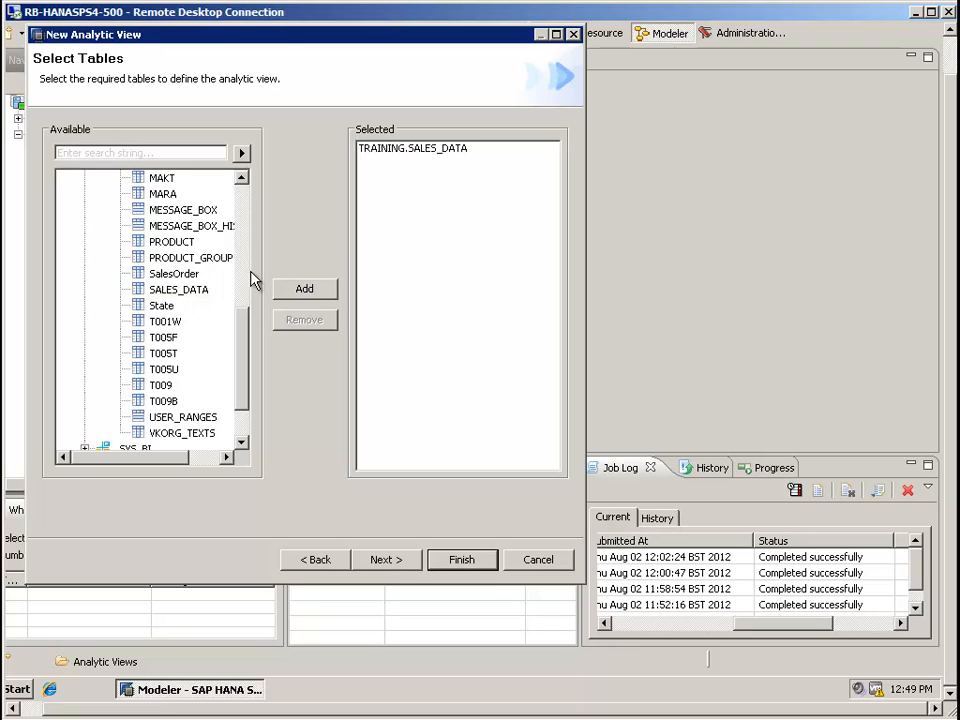
{"action": "double_click", "coordinate": [171, 242]}
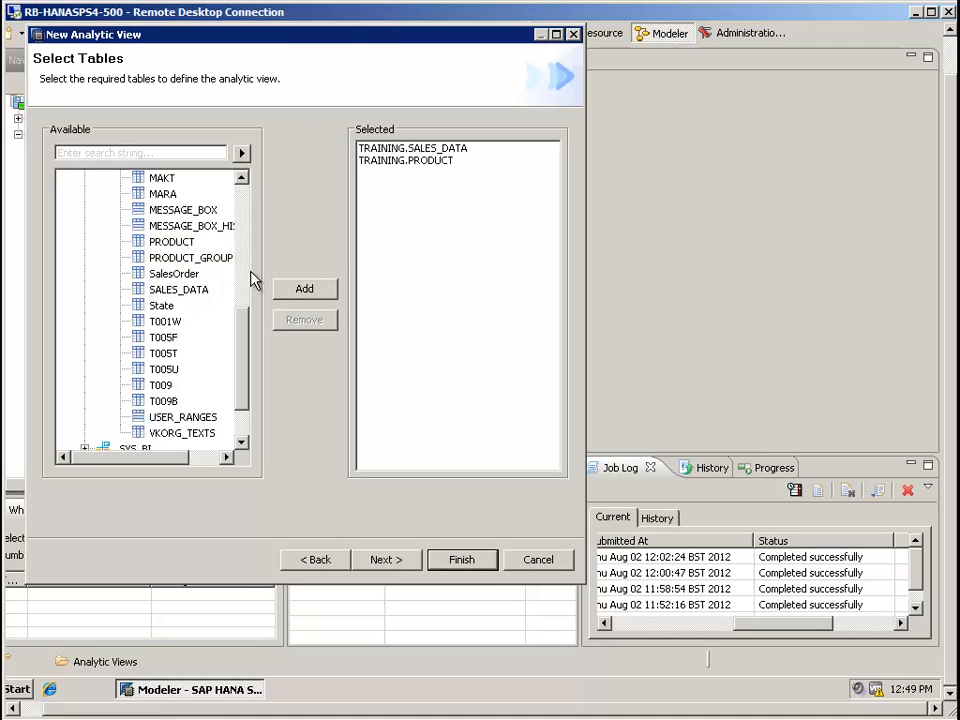
{"action": "left_click", "coordinate": [386, 559]}
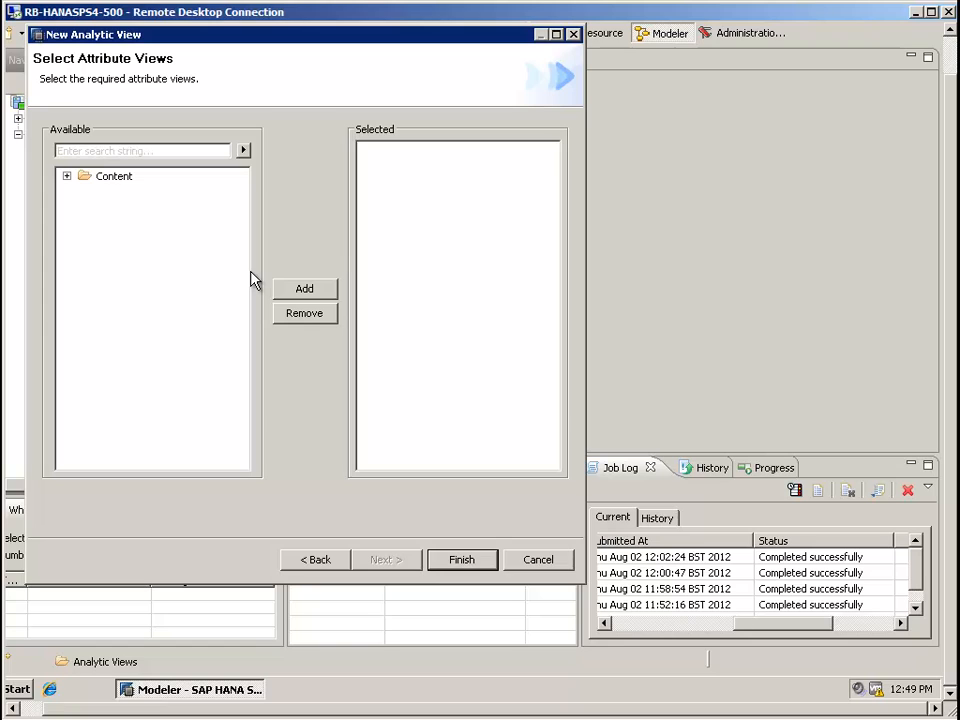
{"action": "left_click", "coordinate": [461, 559]}
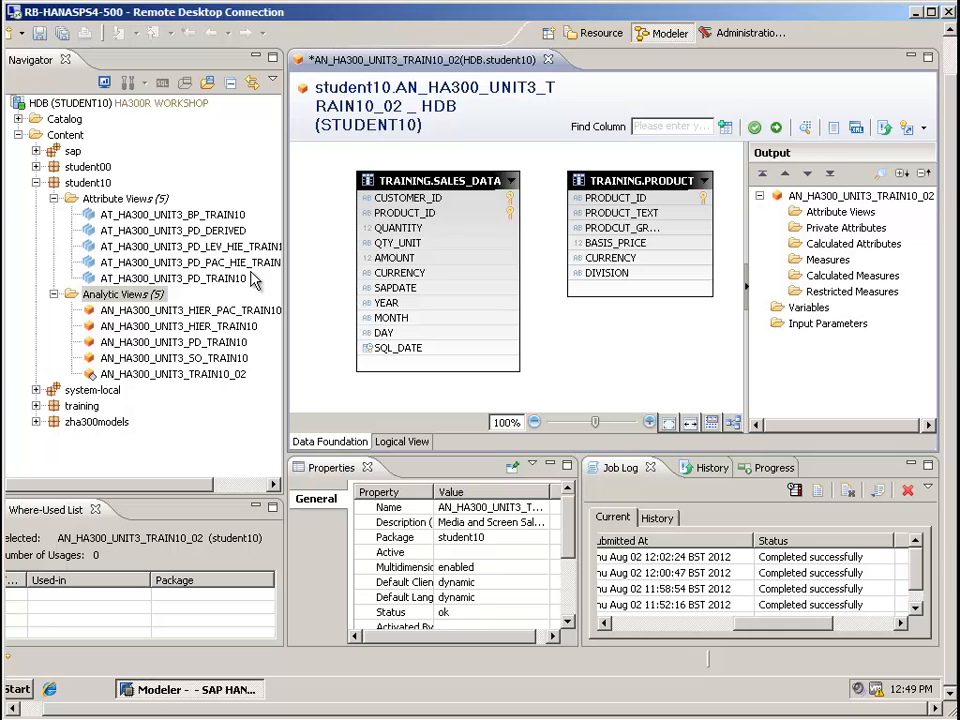
Join SALES_DATA to PRODUCT on PRODUCT_ID, and add SALES_DATA's CURRENCY and PRODUCT's PRODUCT_TEXT as private attributes
{"action": "left_click_drag", "start_coordinate": [400, 213], "coordinate": [590, 198]}
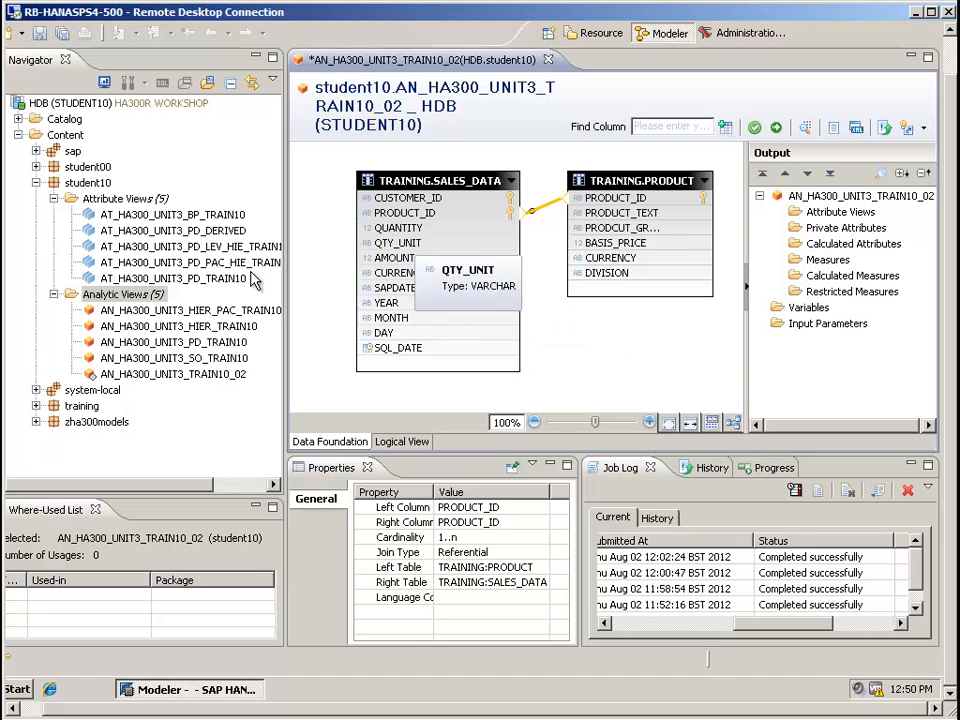
{"action": "right_click", "coordinate": [413, 273]}
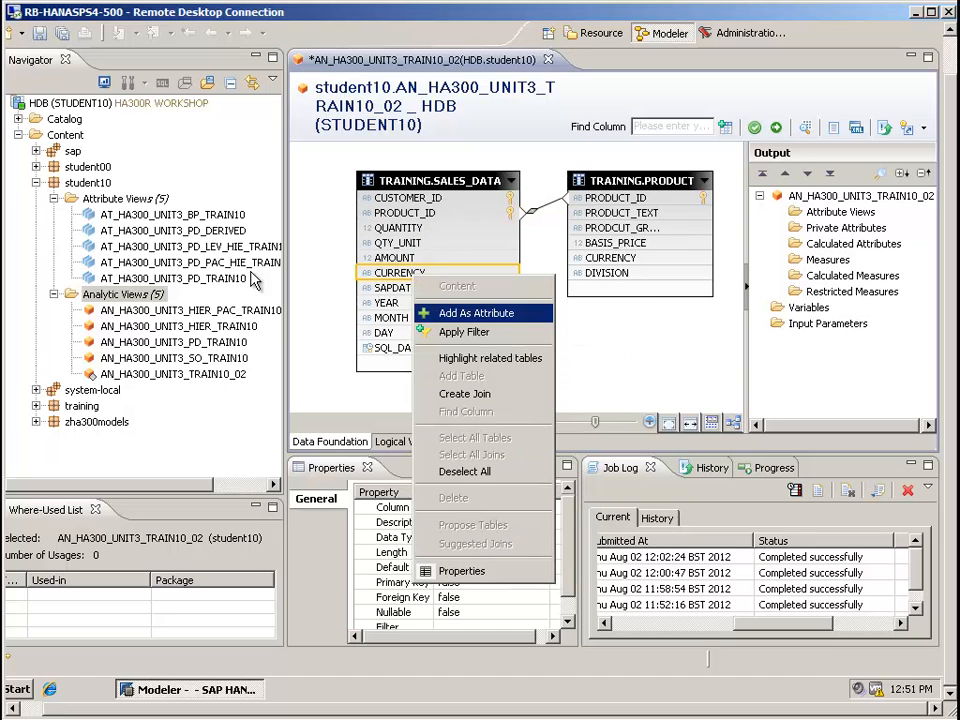
{"action": "left_click", "coordinate": [476, 313]}
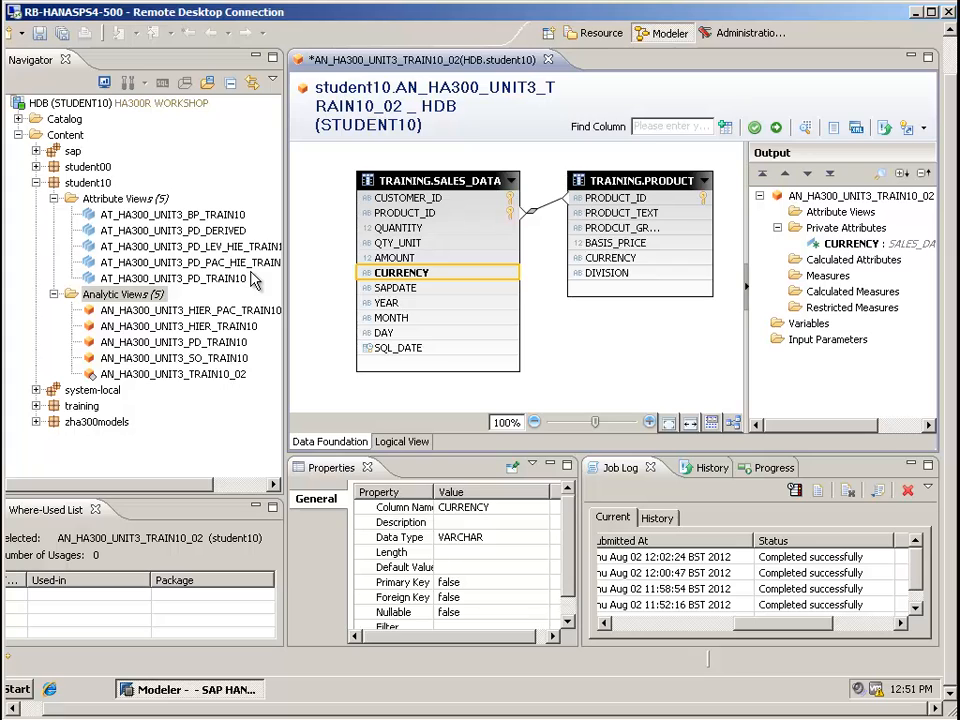
{"action": "left_click", "coordinate": [615, 213]}
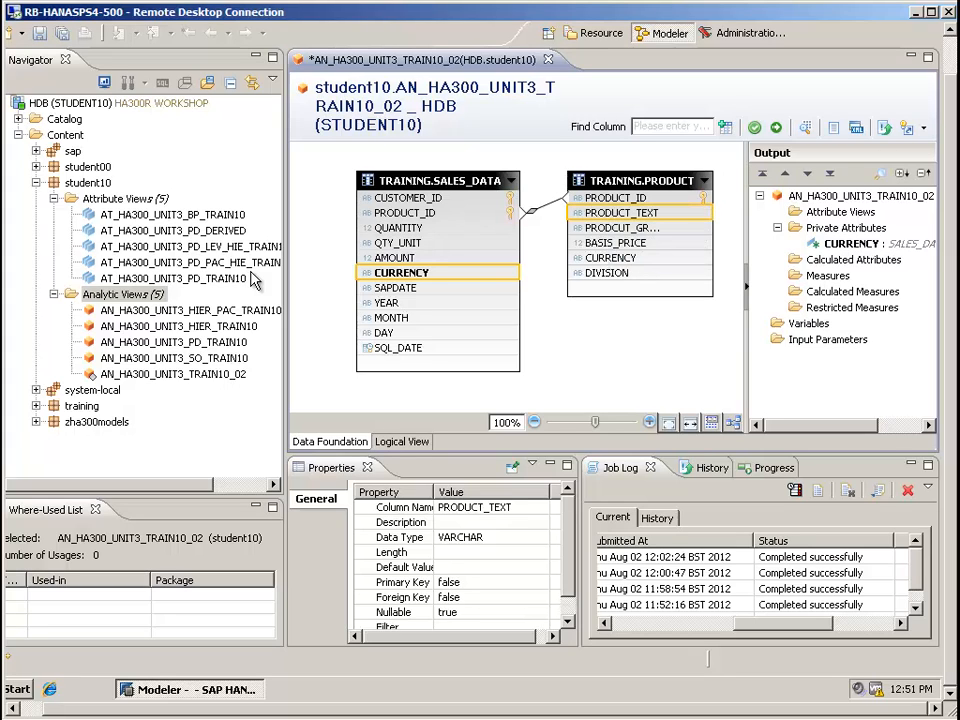
{"action": "right_click", "coordinate": [597, 214]}
{"action": "left_click", "coordinate": [659, 252]}
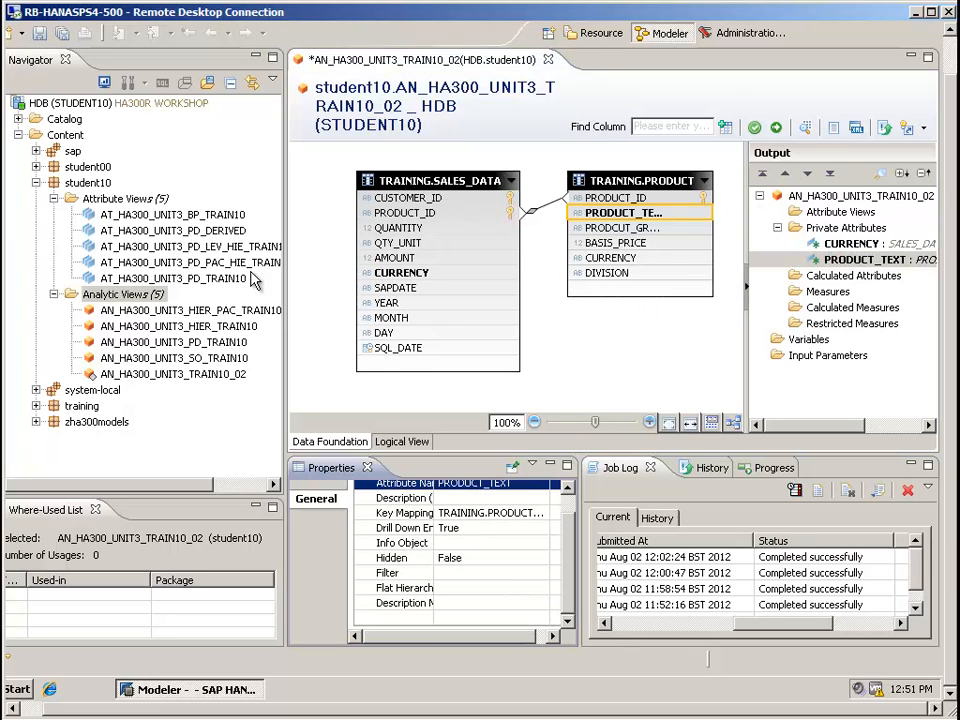
Set the Hidden property of the PRODUCT_TEXT private attribute to True
{"action": "left_click", "coordinate": [475, 558]}
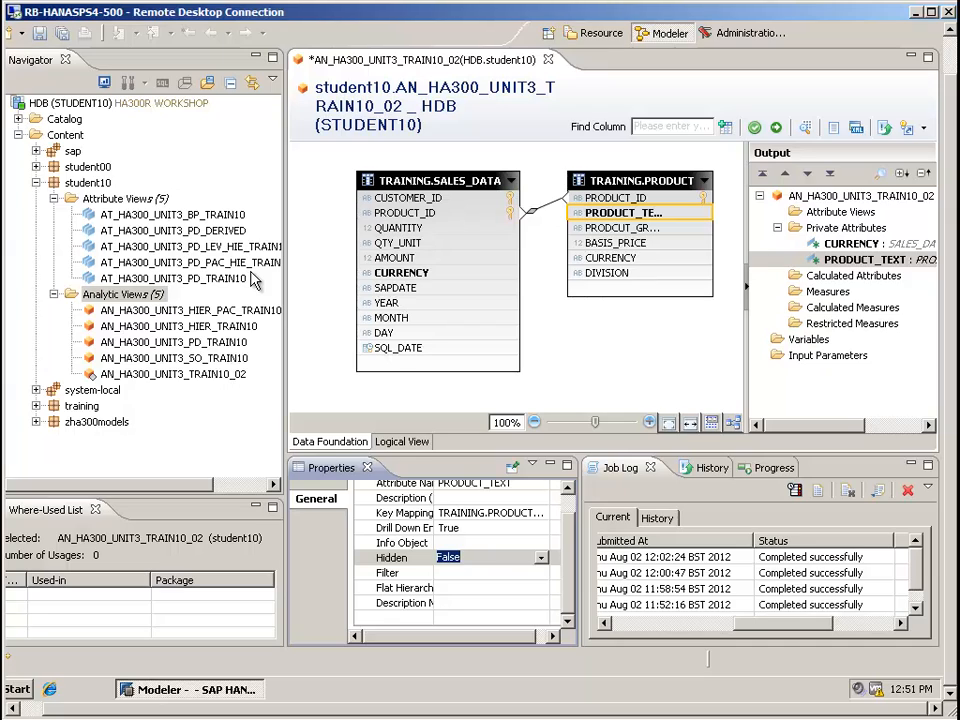
{"action": "left_click", "coordinate": [541, 558]}
{"action": "left_click", "coordinate": [446, 572]}
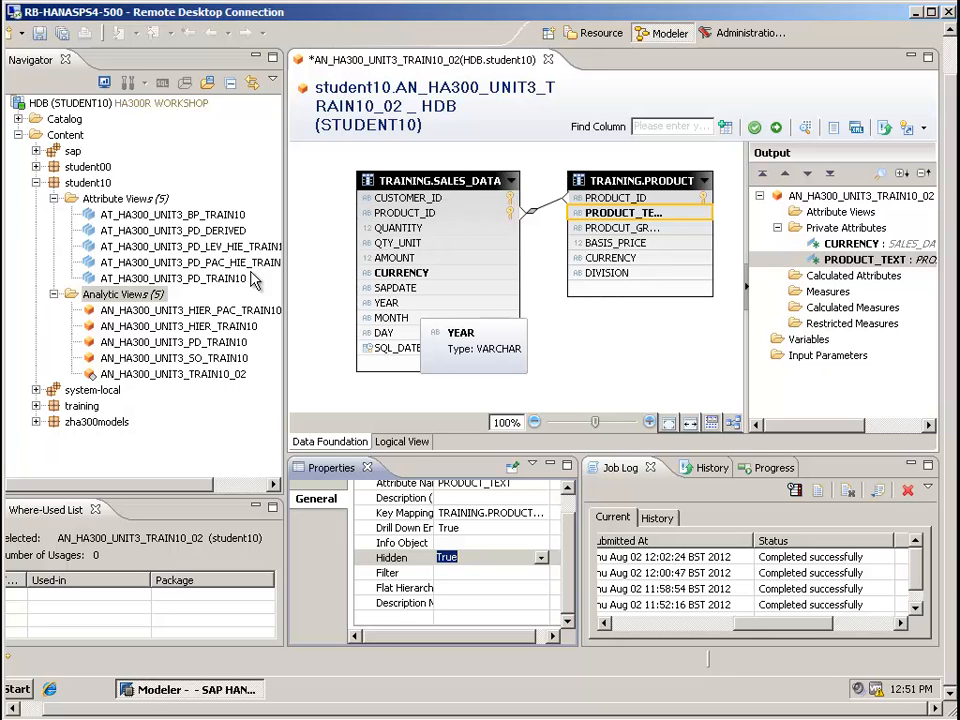
Add the AMOUNT column of SALES_DATA as a measure and rename it TOTAL_SALES
{"action": "left_click", "coordinate": [394, 258]}
{"action": "right_click", "coordinate": [400, 258]}
{"action": "left_click", "coordinate": [452, 313]}
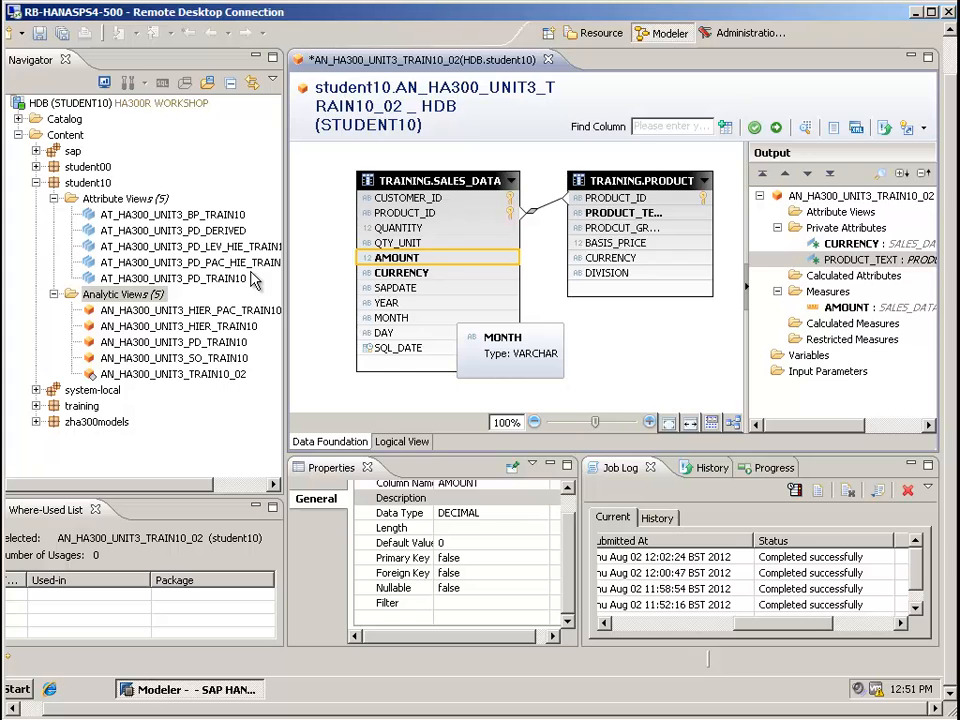
{"action": "left_click", "coordinate": [847, 308]}
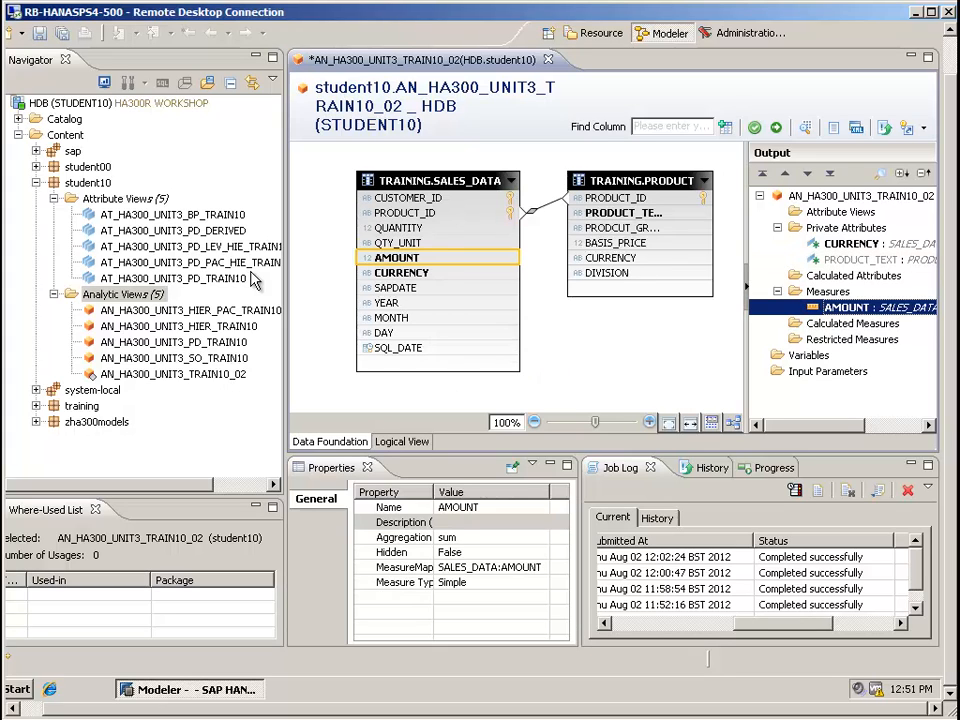
{"action": "left_click", "coordinate": [457, 507]}
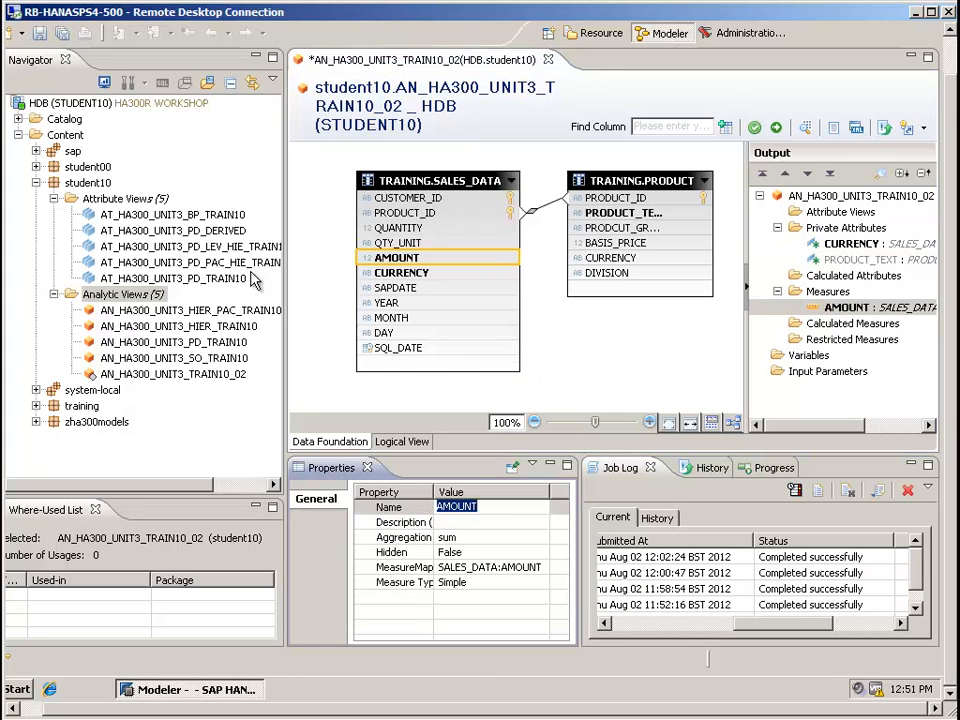
{"action": "type", "text": "TOTAL_SAL"}
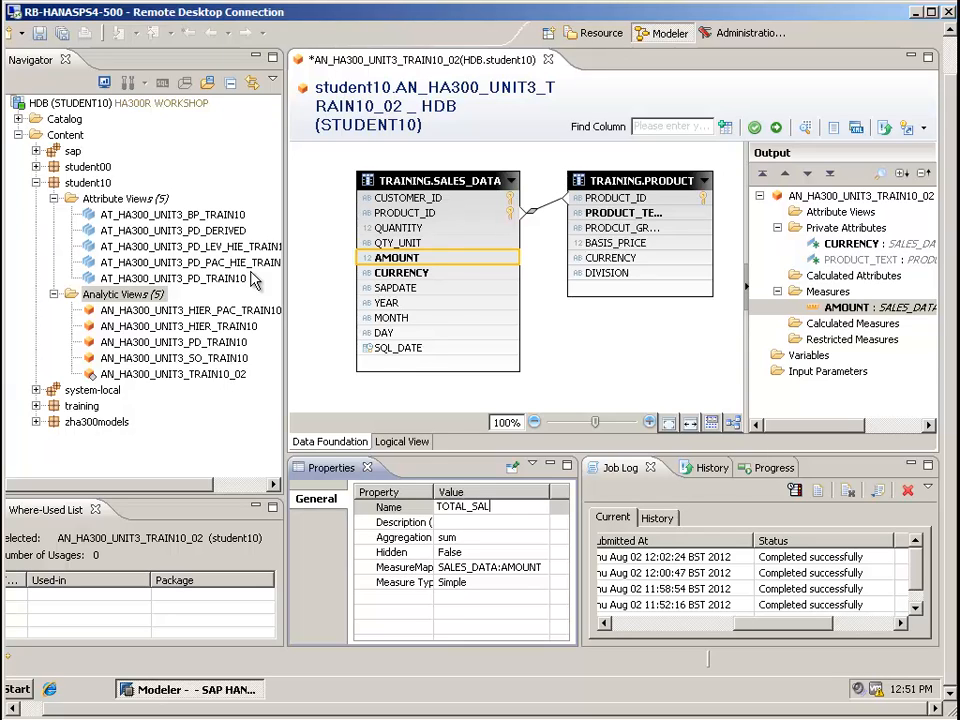
{"action": "type", "text": "ES"}
{"action": "key", "text": "Return"}
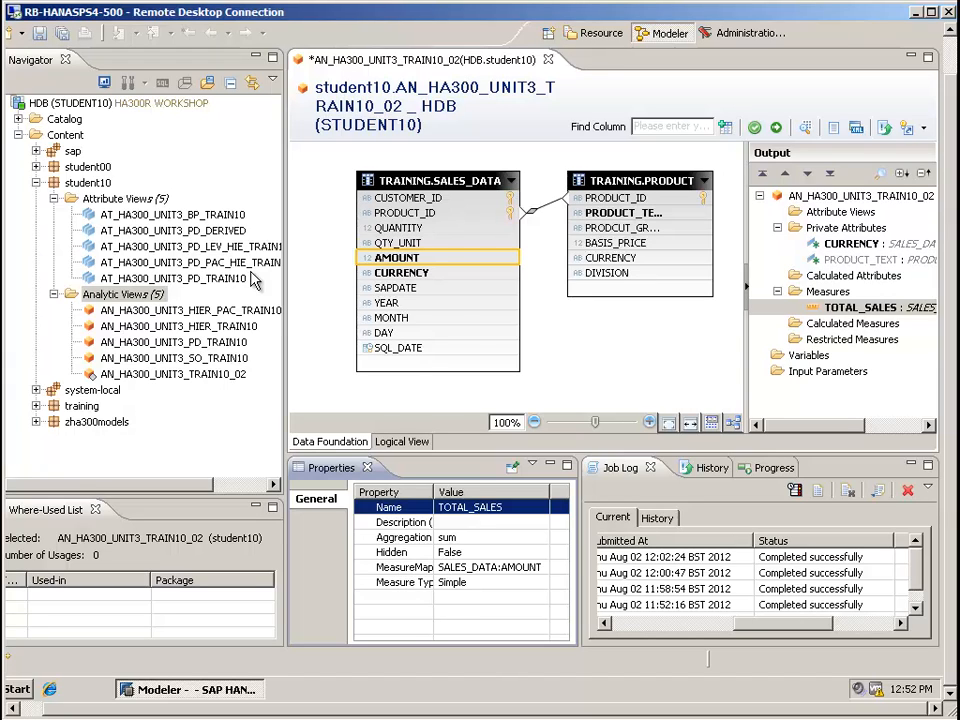
Start a new restricted measure named SCREEN_SALES with the description "Total Sales for Monitors and FlatScreens"
{"action": "right_click", "coordinate": [846, 340]}
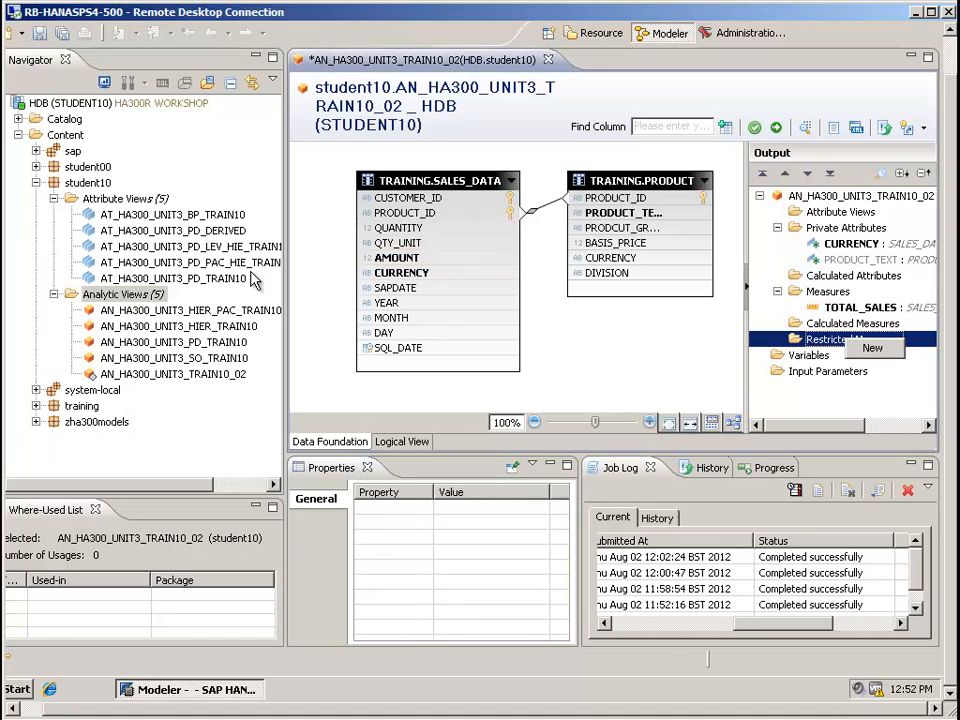
{"action": "left_click", "coordinate": [872, 348]}
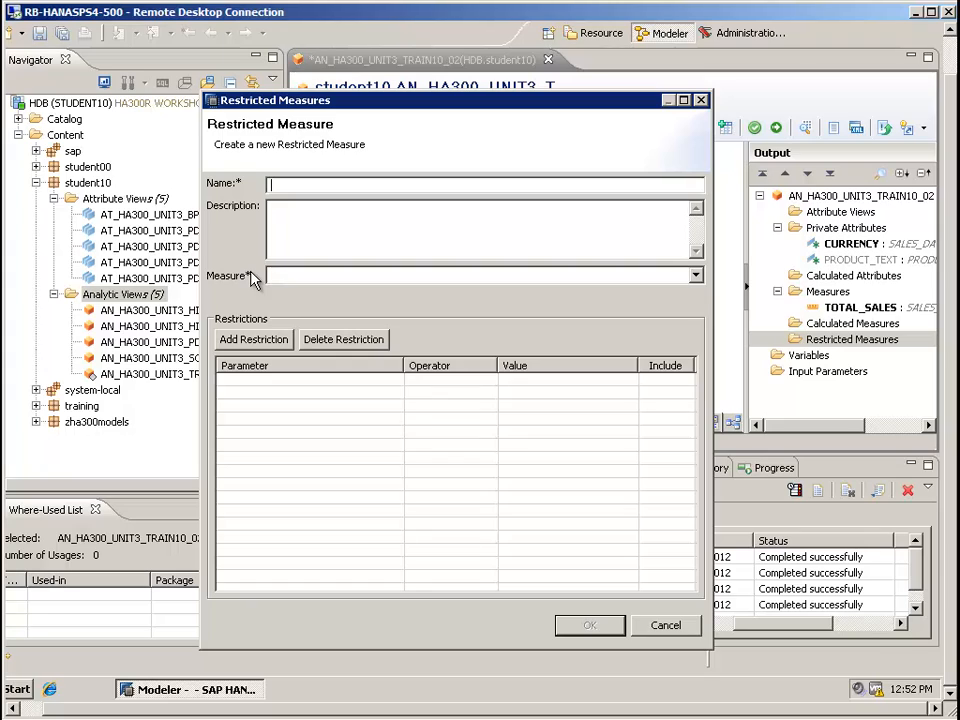
{"action": "type", "text": "SCREEN_SALES"}
{"action": "key", "text": "Tab"}
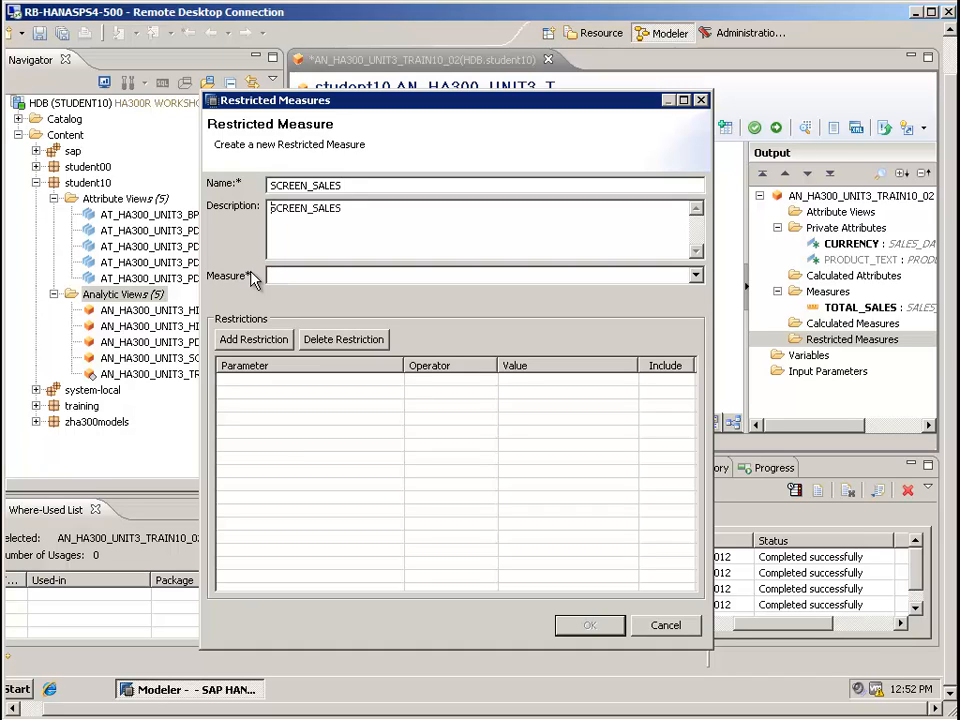
{"action": "key", "text": "ctrl+a"}
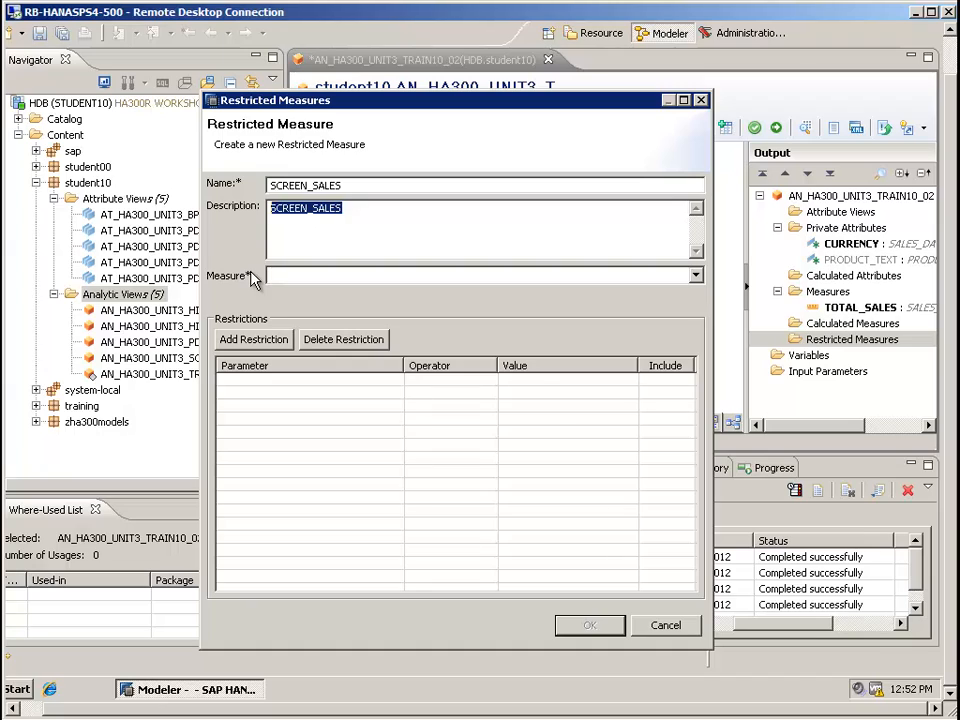
{"action": "type", "text": "Total Sales "}
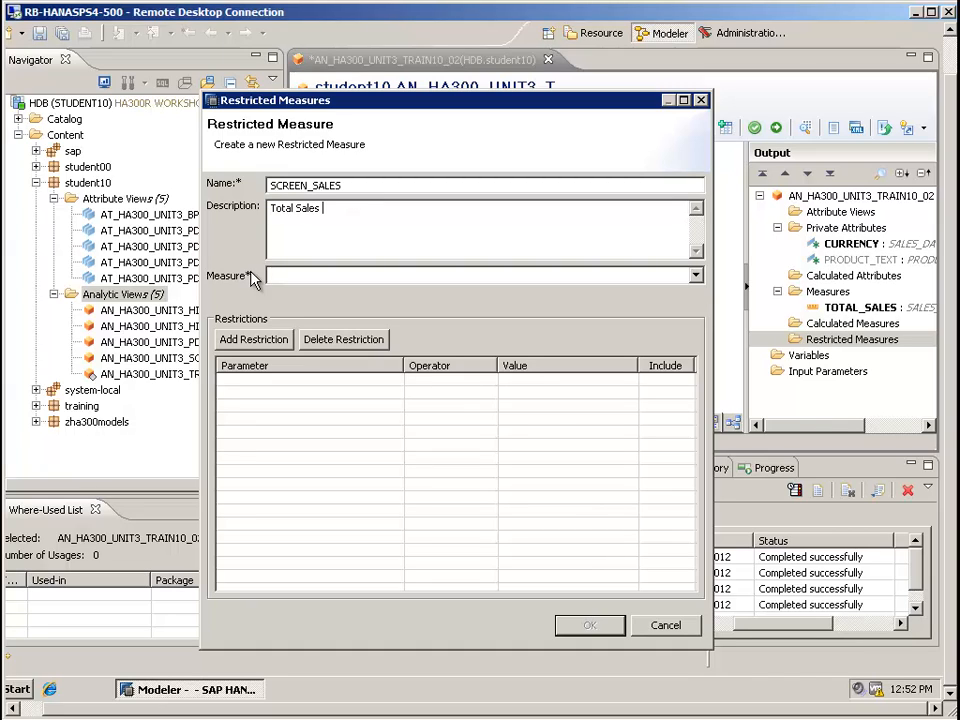
{"action": "type", "text": "for Monitors and Flt"}
{"action": "key", "text": "BackSpace"}
{"action": "type", "text": "at"}
{"action": "key", "text": "BackSpace"}
{"action": "type", "text": "Screens"}
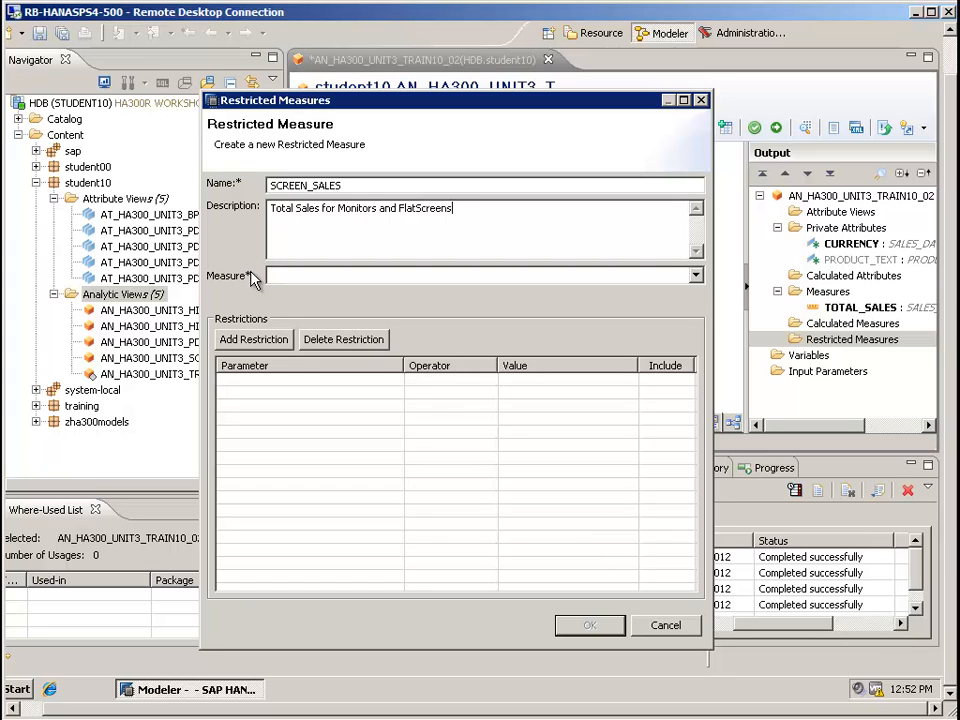
Base the restricted measure on TOTAL_SALES and add a restriction with PRODUCT_TEXT as its parameter
{"action": "key", "text": "Tab"}
{"action": "key", "text": "alt+Down"}
{"action": "key", "text": "Down"}
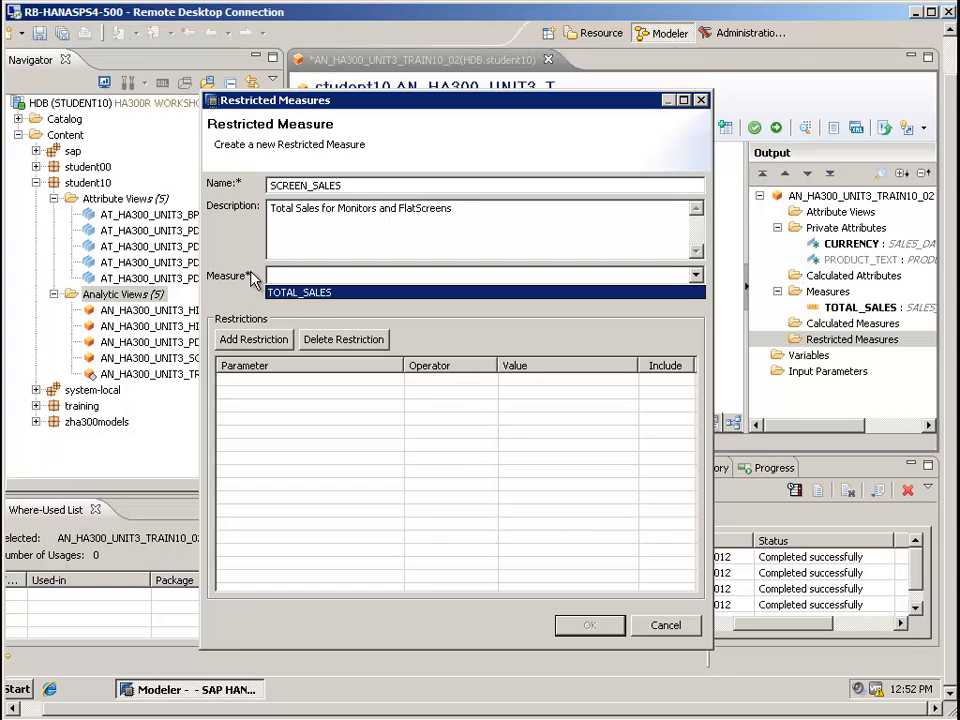
{"action": "key", "text": "Return"}
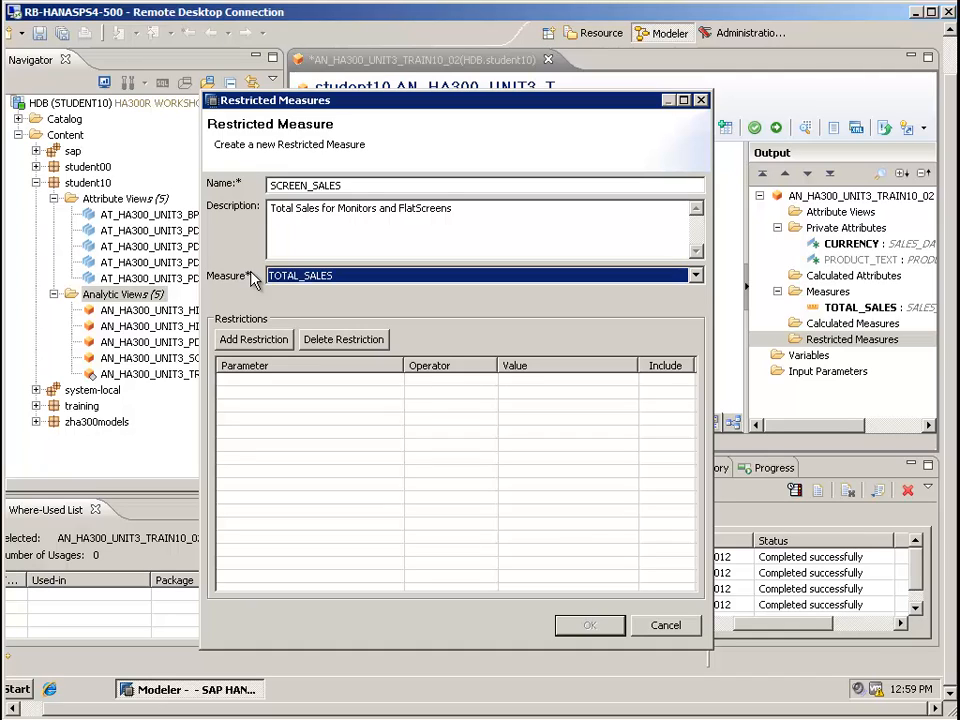
{"action": "key", "text": "Tab"}
{"action": "key", "text": "space"}
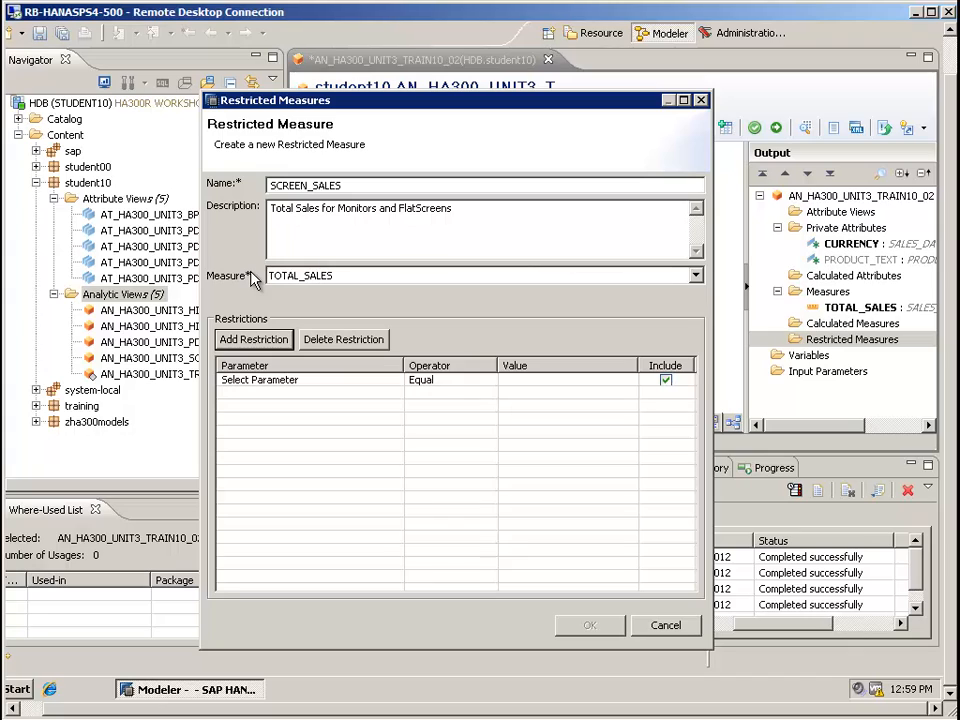
{"action": "left_click", "coordinate": [310, 380]}
{"action": "left_click", "coordinate": [396, 380]}
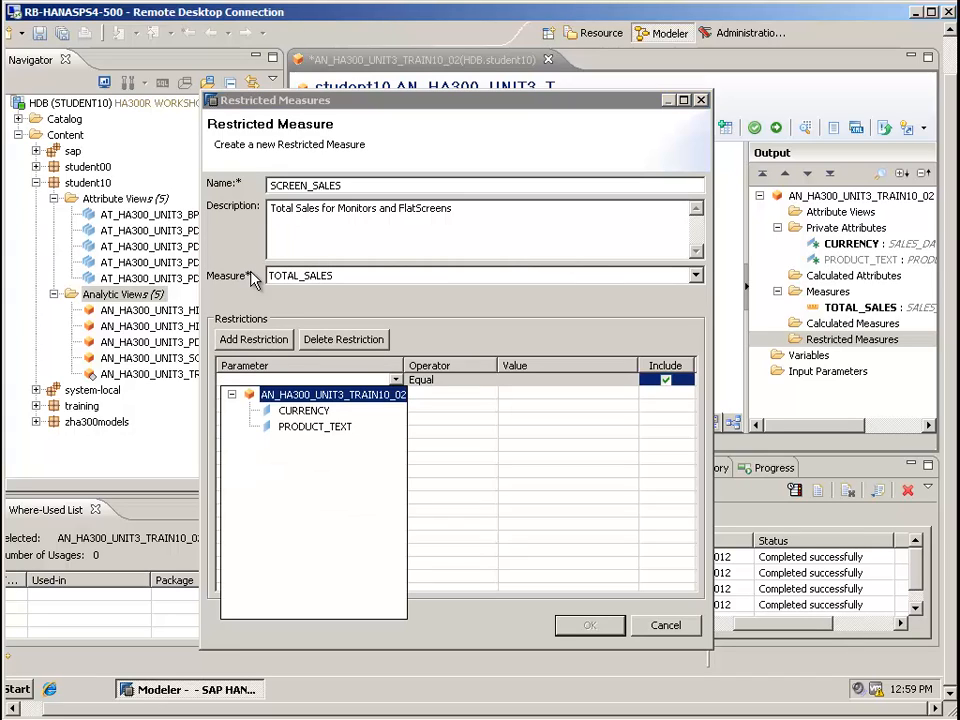
{"action": "key", "text": "Down"}
{"action": "key", "text": "Down"}
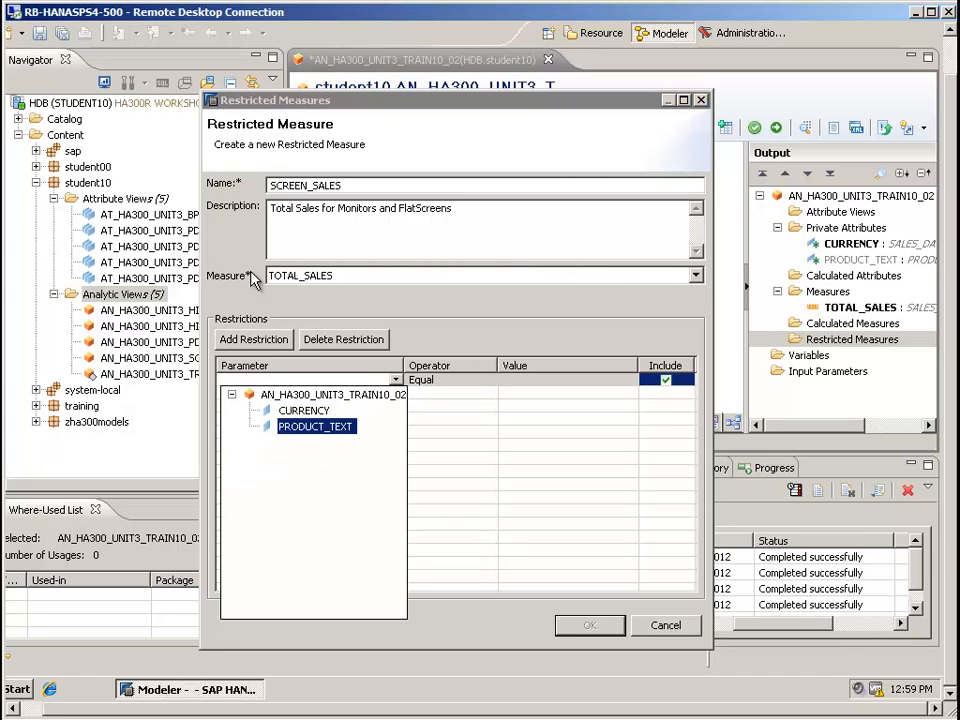
{"action": "key", "text": "Return"}
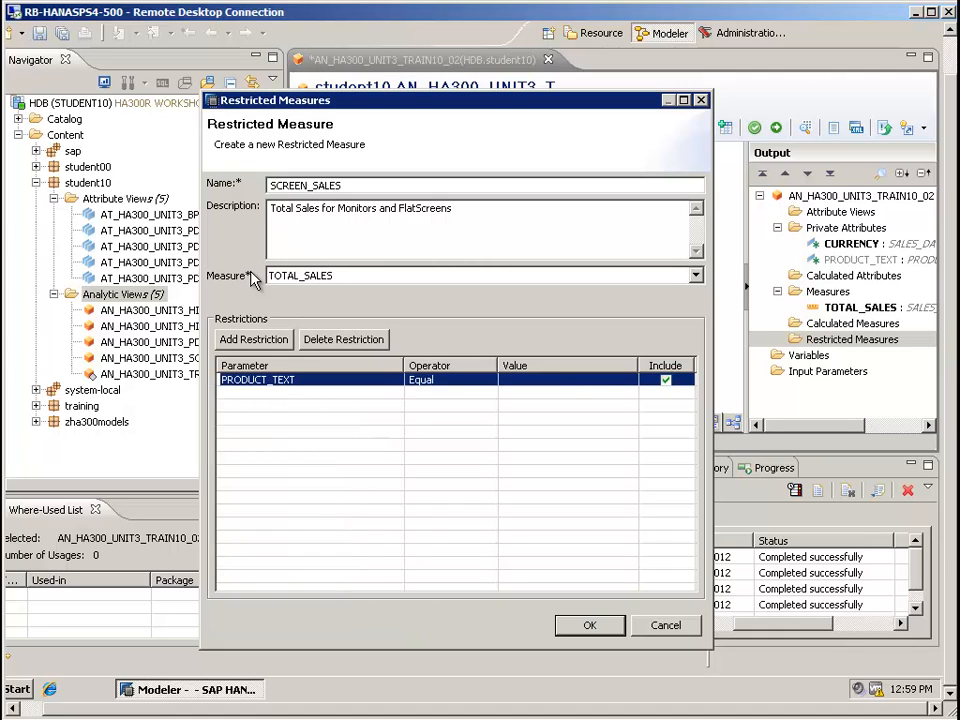
Set the PRODUCT_TEXT restriction's value to Flatscreen and create the SCREEN_SALES restricted measure
{"action": "left_click", "coordinate": [567, 380]}
{"action": "left_click", "coordinate": [626, 380]}
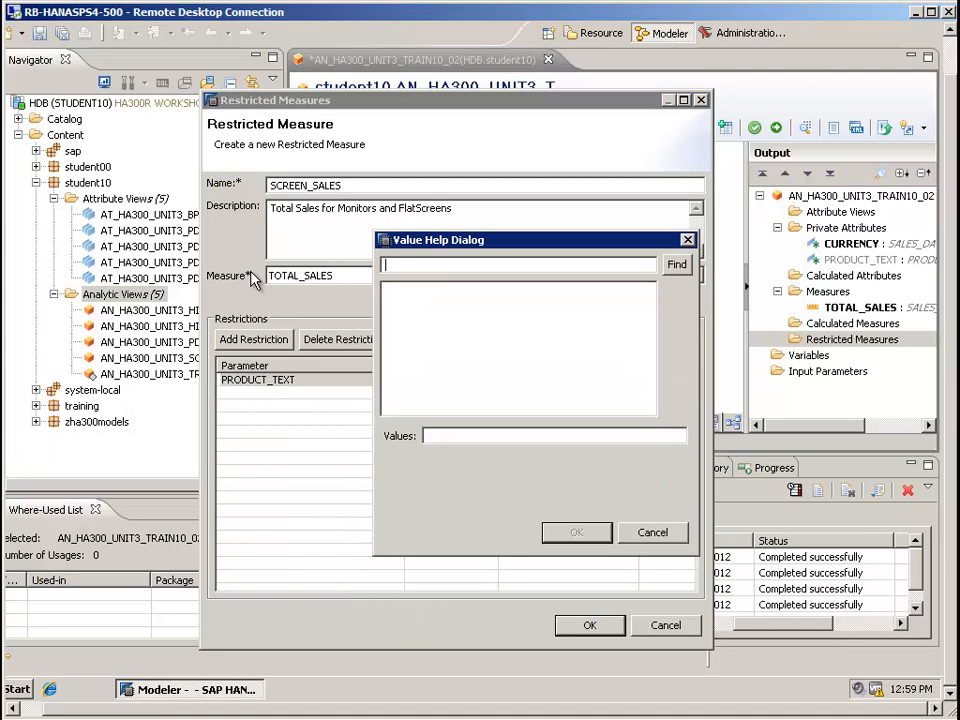
{"action": "left_click", "coordinate": [677, 264]}
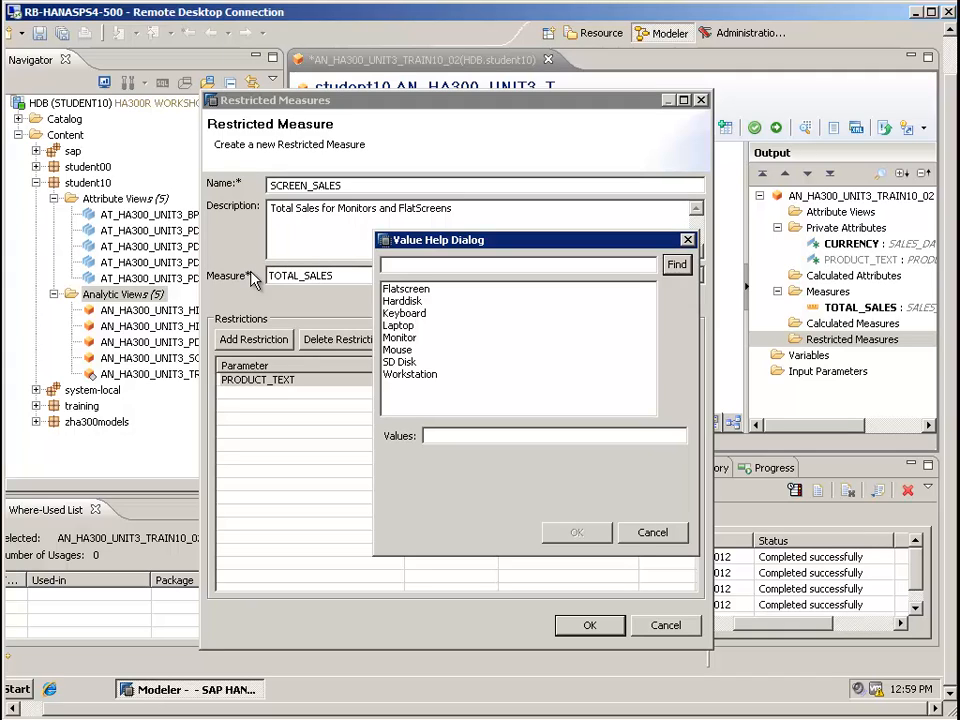
{"action": "left_click", "coordinate": [406, 288]}
{"action": "left_click", "coordinate": [577, 532]}
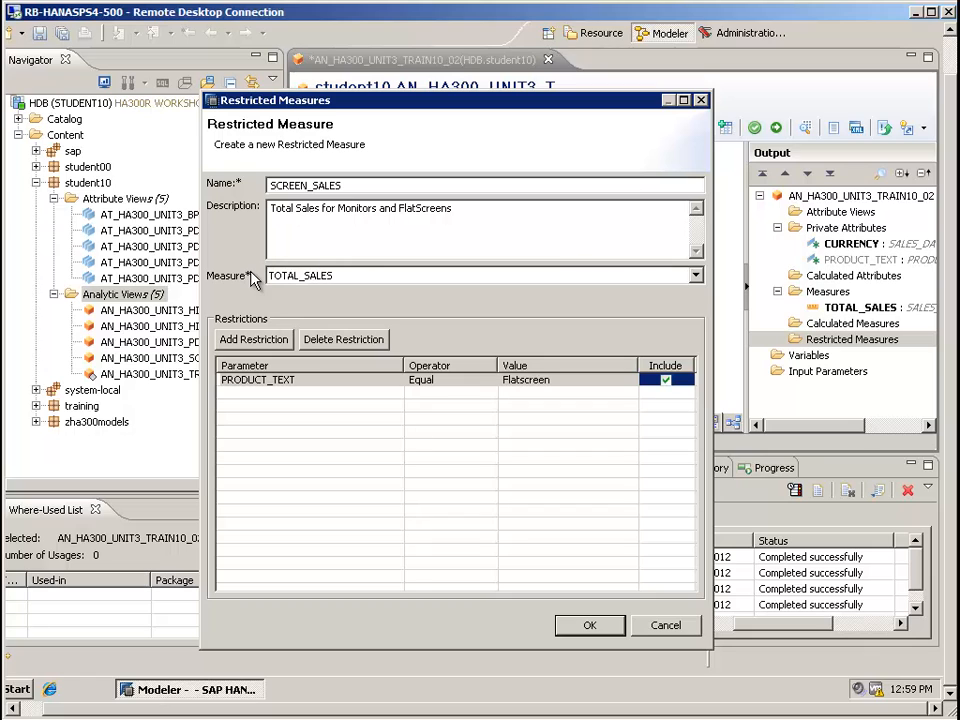
{"action": "left_click", "coordinate": [590, 625]}
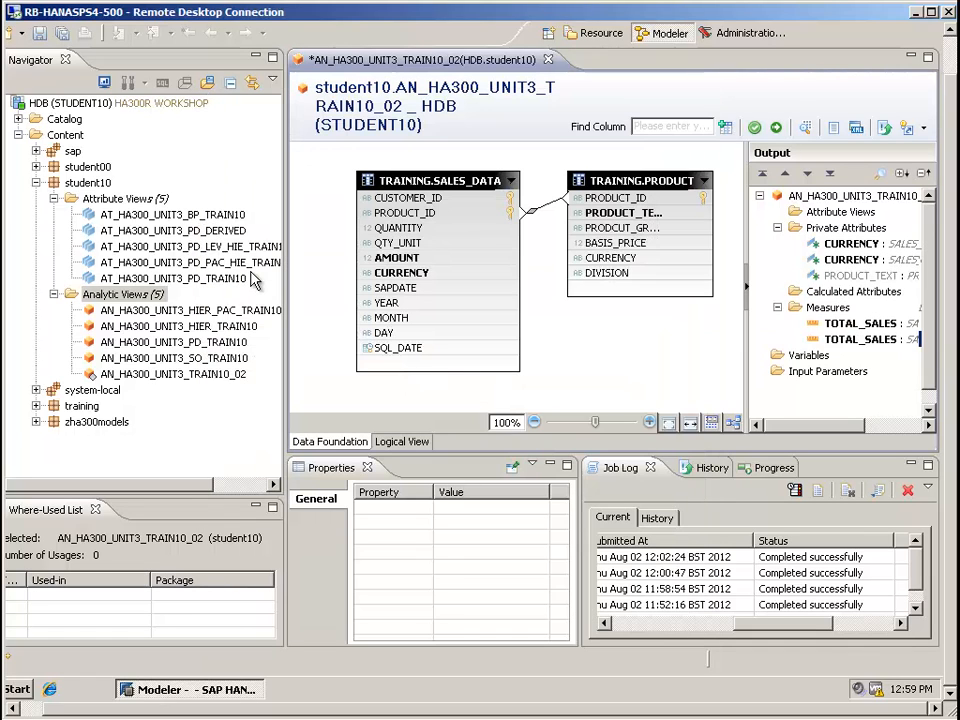
{"action": "left_click", "coordinate": [862, 355]}
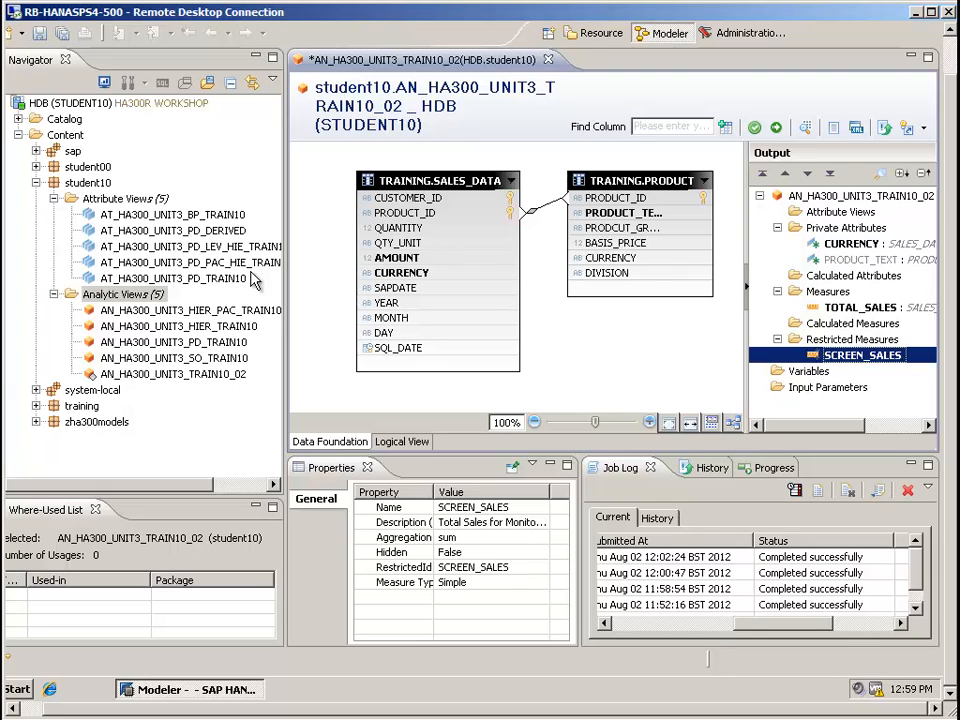
Start another restricted measure named MEDIA_SALES that is based on the TOTAL_SALES measure
{"action": "right_click", "coordinate": [848, 339]}
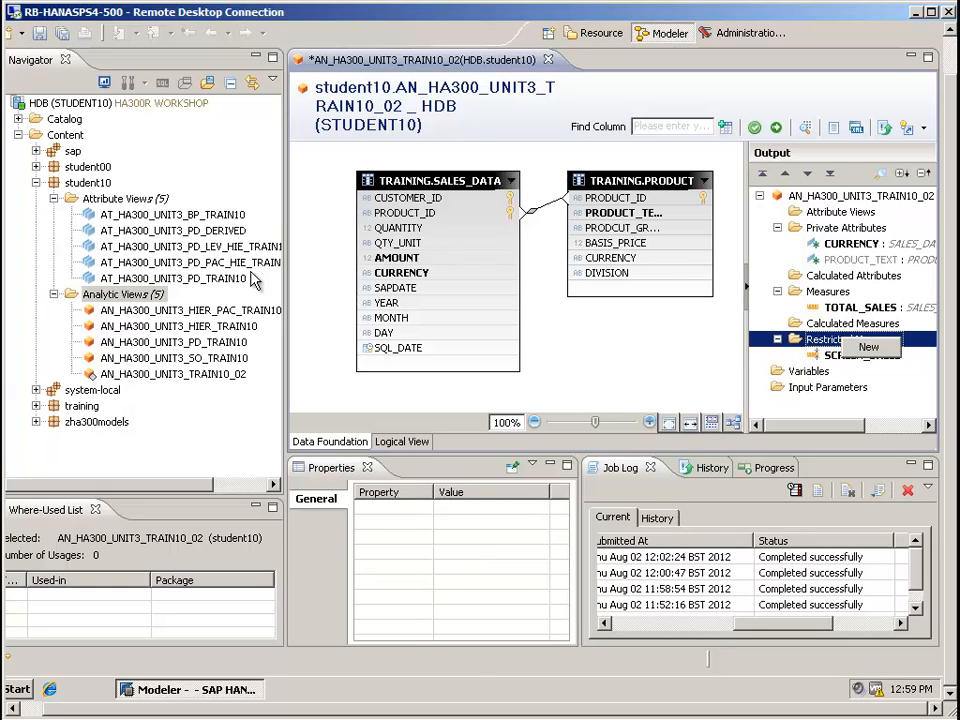
{"action": "left_click", "coordinate": [870, 345]}
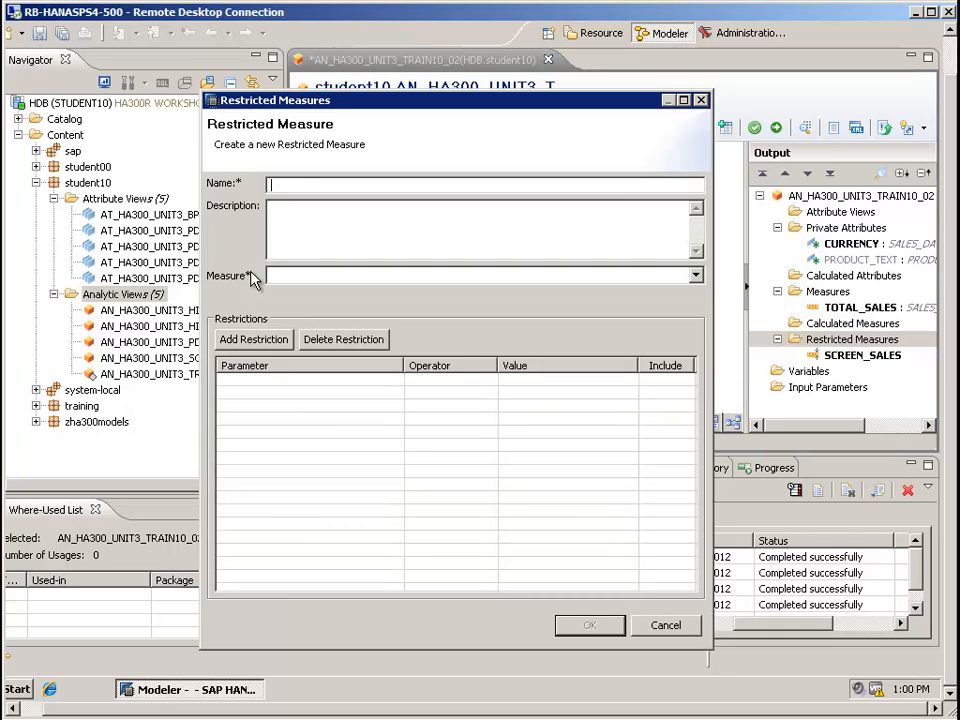
{"action": "type", "text": "MEDIA_SALES"}
{"action": "left_click", "coordinate": [696, 275]}
{"action": "left_click", "coordinate": [600, 292]}
Add a restriction to MEDIA_SALES with PRODUCT_TEXT as its parameter
{"action": "left_click", "coordinate": [254, 340]}
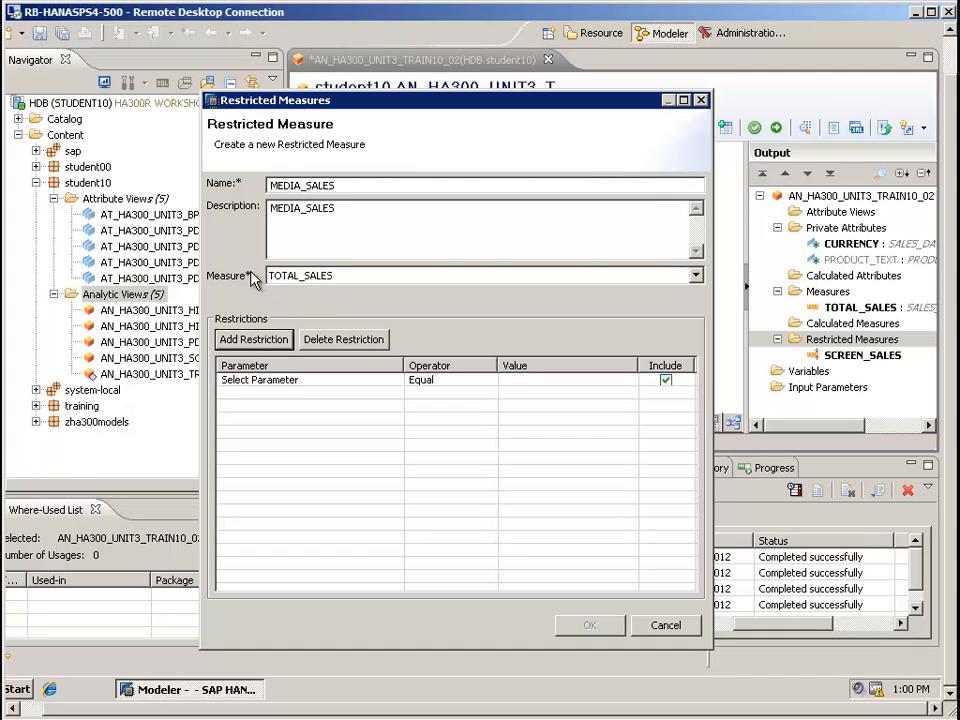
{"action": "left_click", "coordinate": [310, 380]}
{"action": "left_click", "coordinate": [396, 380]}
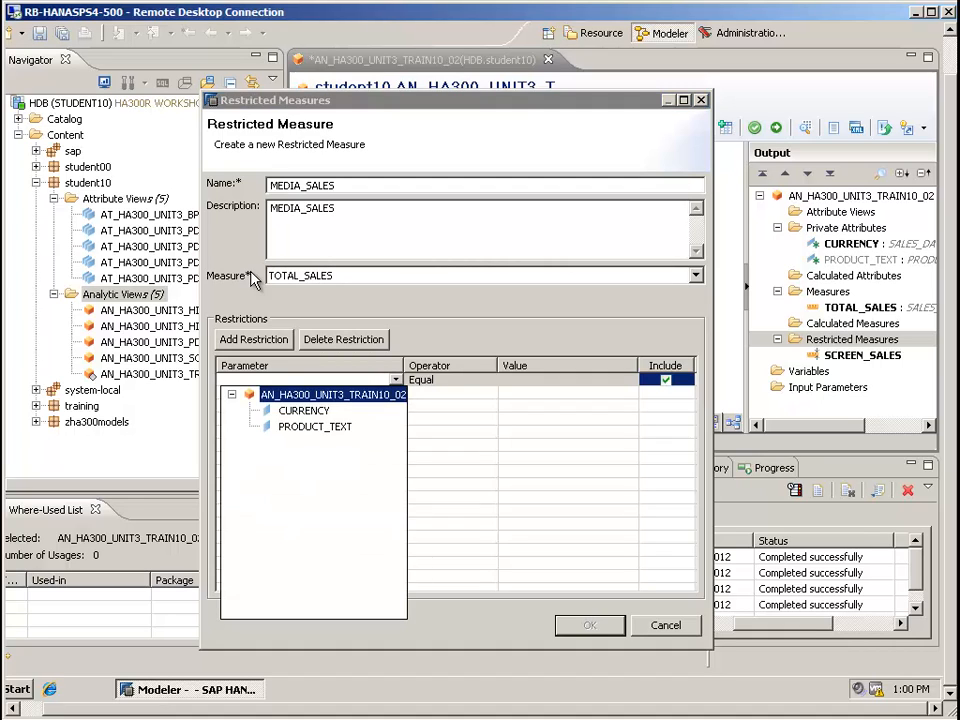
{"action": "left_click", "coordinate": [315, 426]}
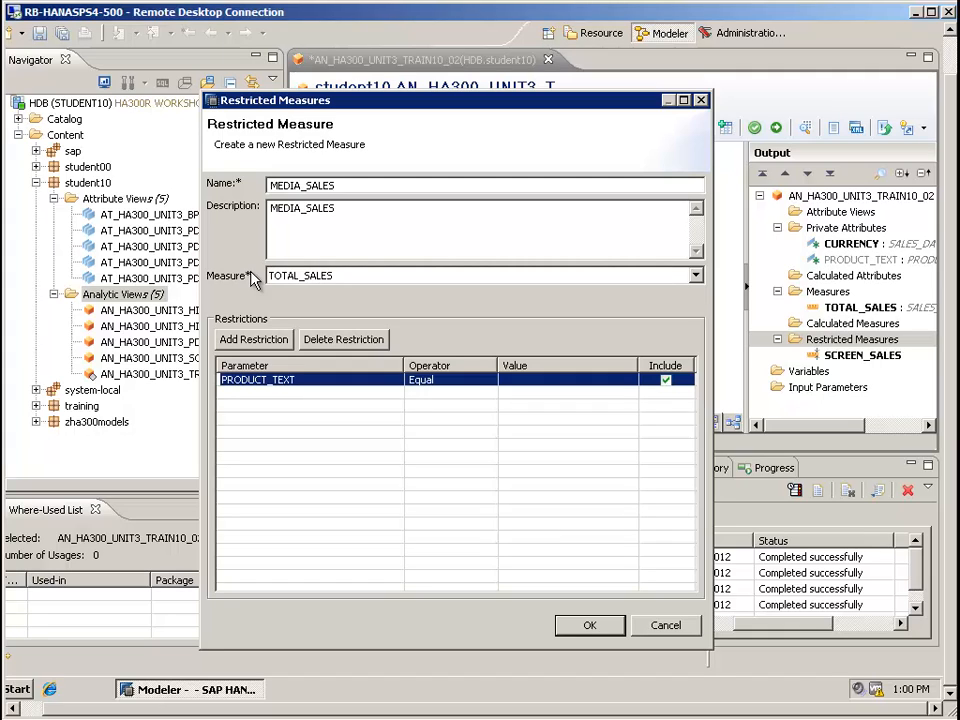
Examine the comparison operators available for the MEDIA_SALES restriction and keep Equal
{"action": "left_click", "coordinate": [567, 380]}
{"action": "left_click", "coordinate": [490, 380]}
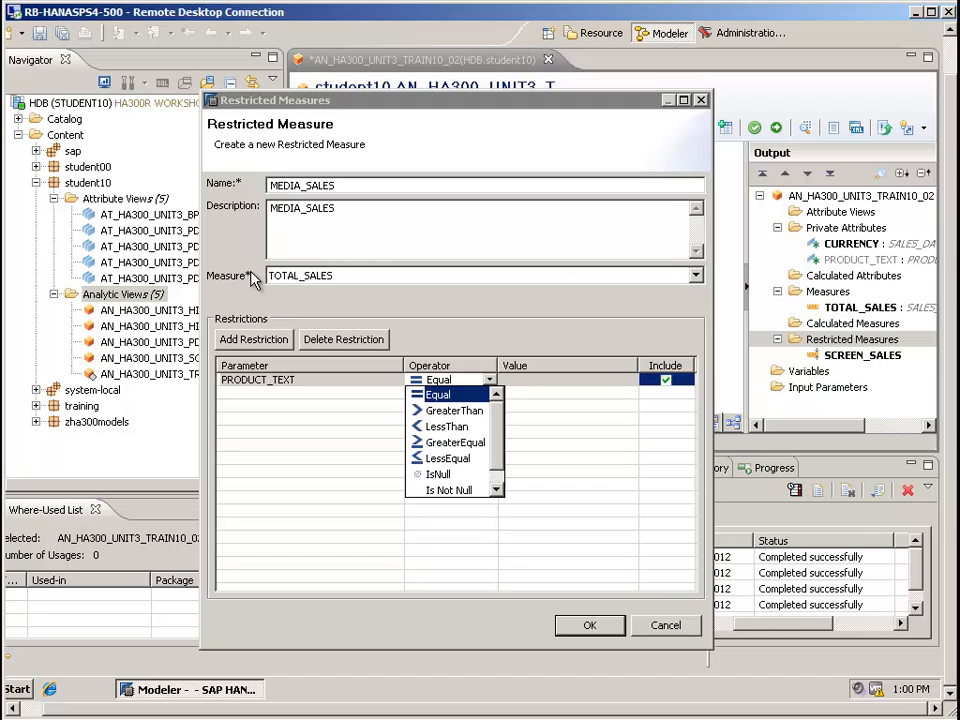
{"action": "scroll", "coordinate": [450, 442], "scroll_direction": "down", "scroll_amount": 1}
{"action": "key", "text": "Down"}
{"action": "key", "text": "Down"}
{"action": "key", "text": "Down"}
{"action": "key", "text": "Down"}
{"action": "key", "text": "Down"}
{"action": "key", "text": "Down"}
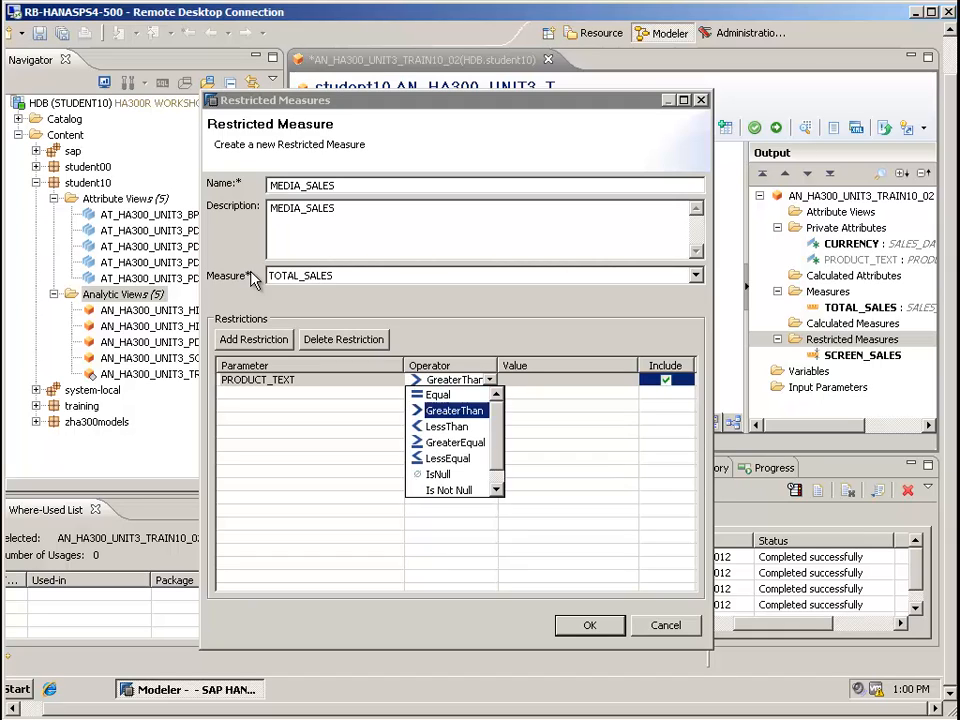
{"action": "key", "text": "Up"}
{"action": "key", "text": "Up"}
{"action": "key", "text": "Up"}
{"action": "key", "text": "Up"}
{"action": "key", "text": "Up"}
{"action": "key", "text": "Up"}
{"action": "key", "text": "Return"}
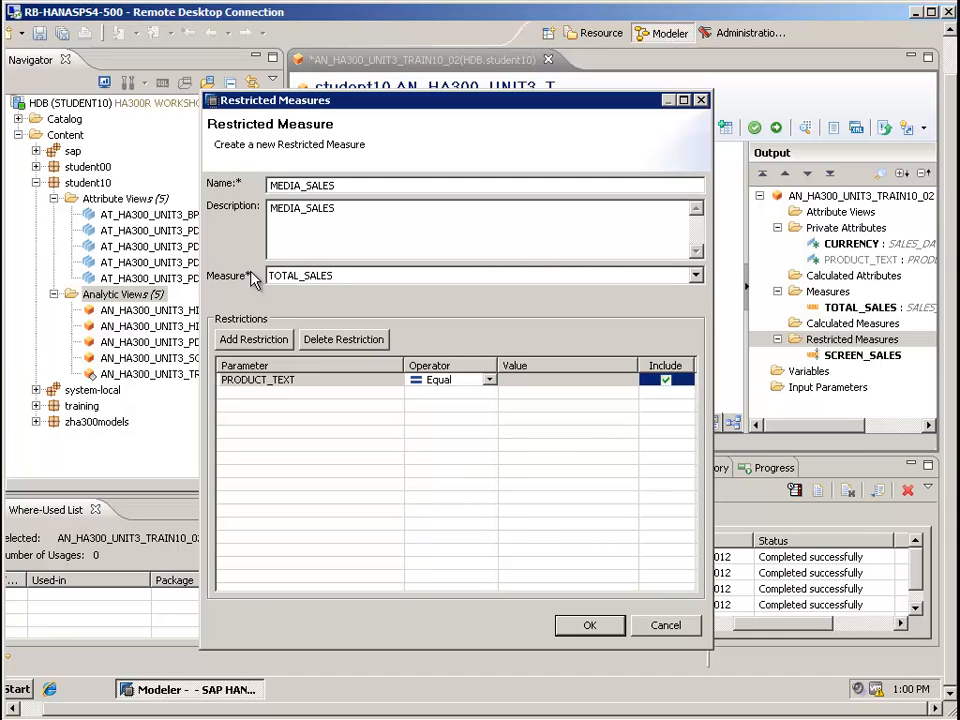
Set the value of the MEDIA_SALES measure's PRODUCT_TEXT restriction to Harddisk
{"action": "key", "text": "Tab"}
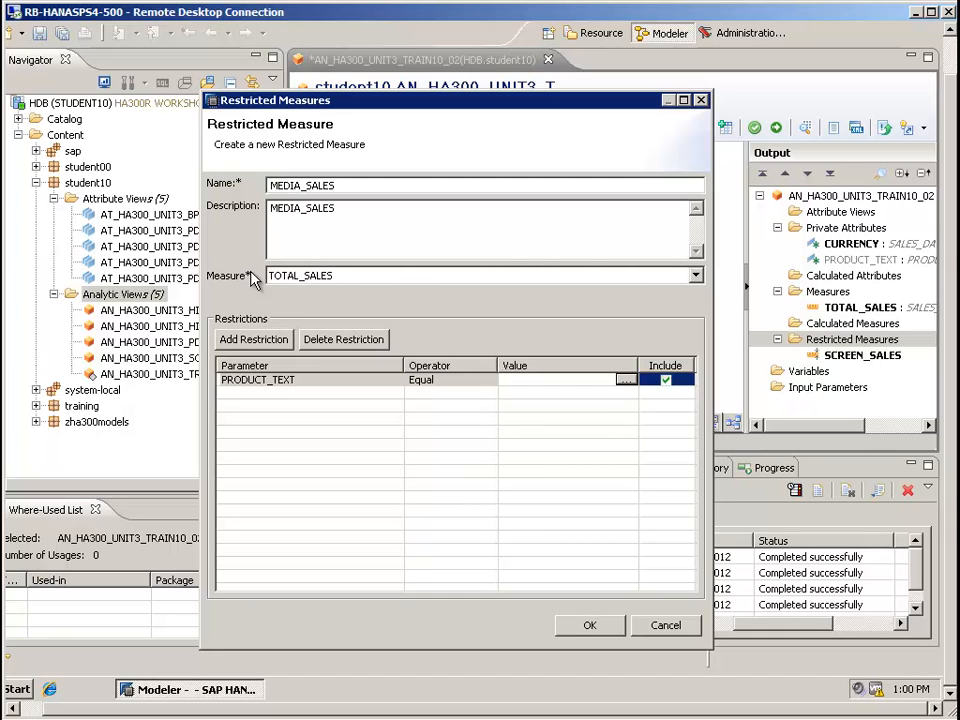
{"action": "key", "text": "space"}
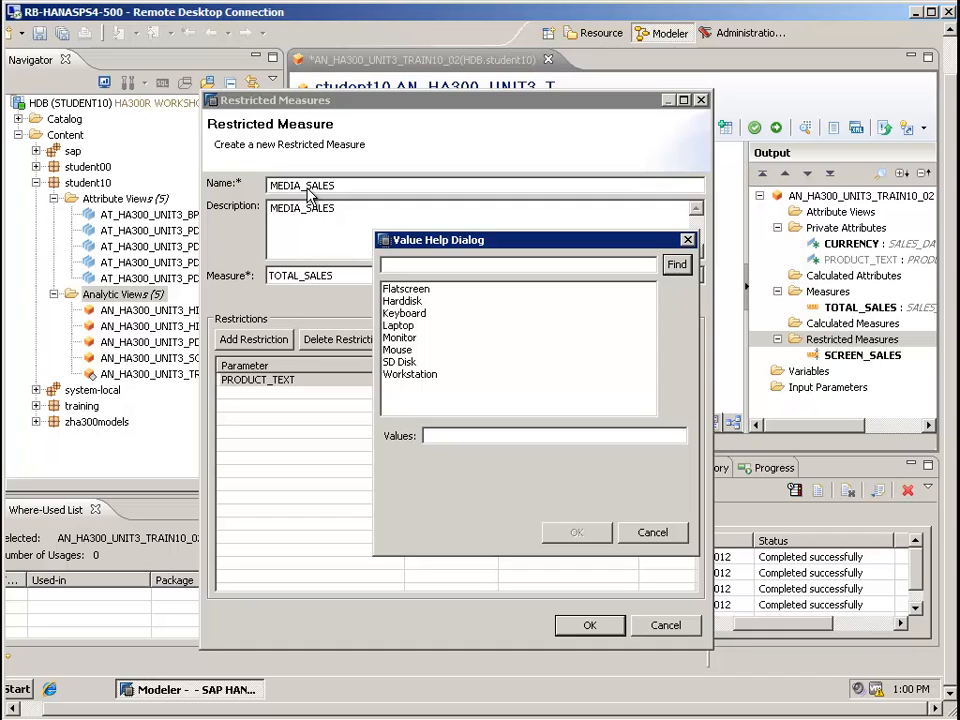
{"action": "key", "text": "Down"}
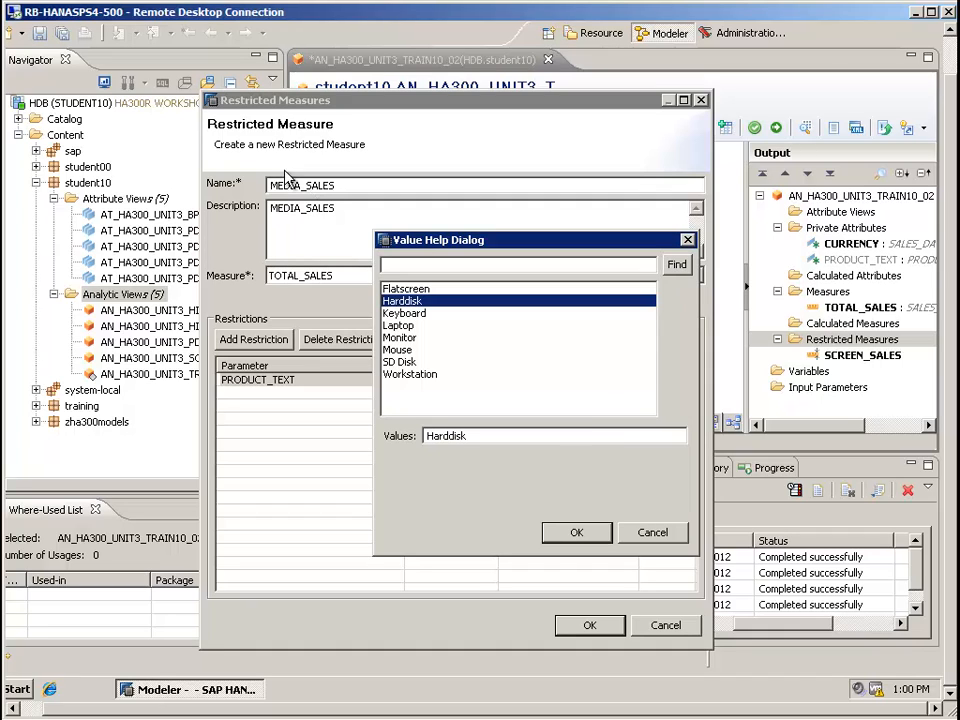
{"action": "key", "text": "Return"}
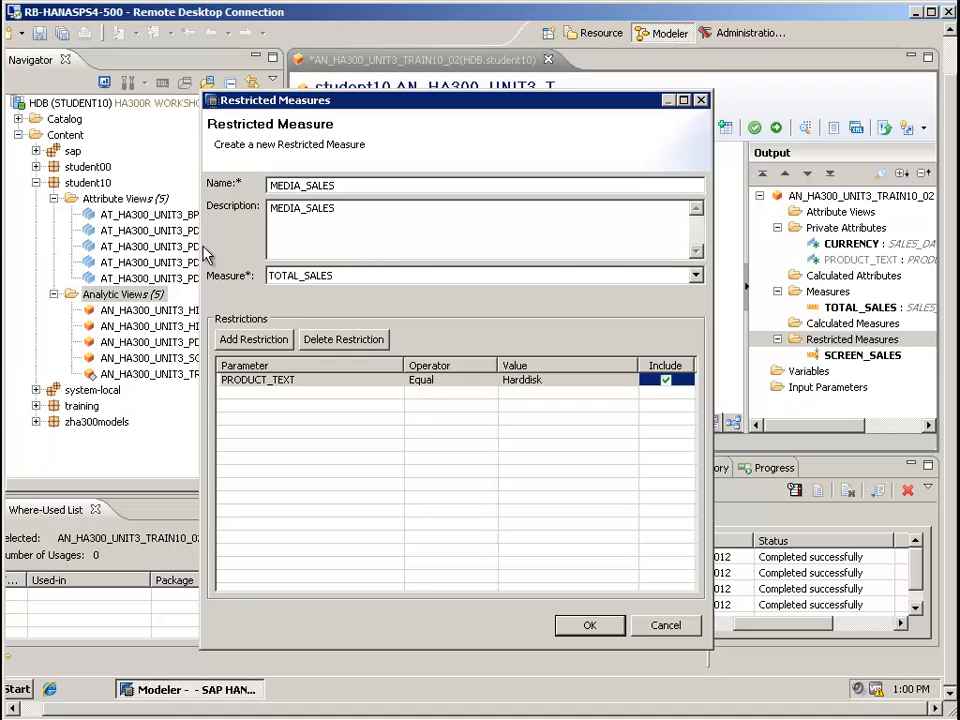
Add a second restriction to MEDIA_SALES with PRODUCT_TEXT as its parameter
{"action": "left_click", "coordinate": [253, 339]}
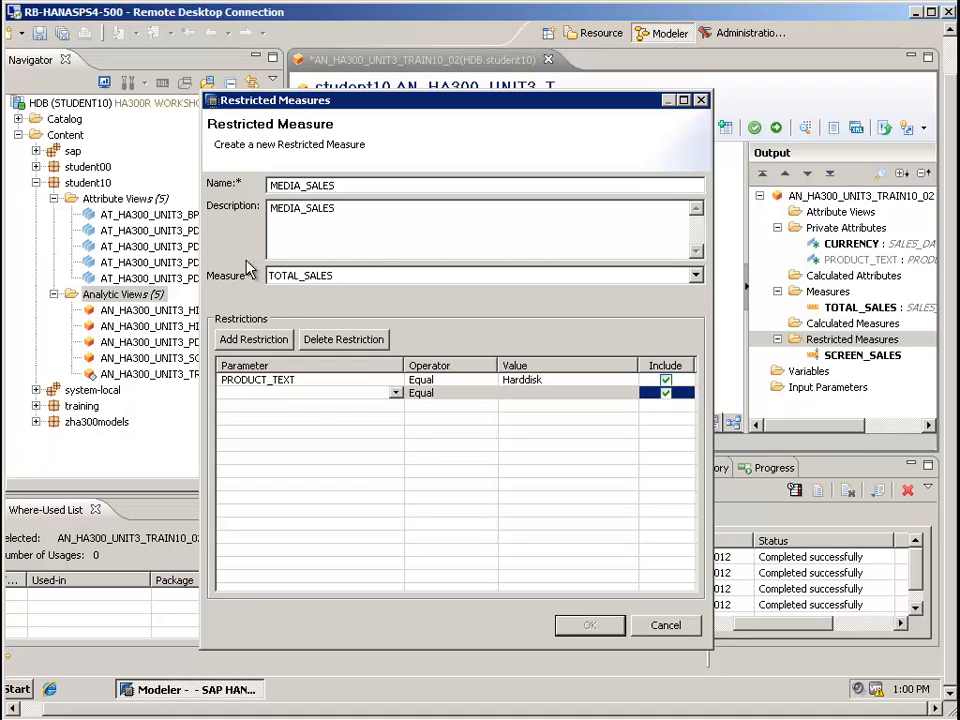
{"action": "key", "text": "Down"}
{"action": "key", "text": "Down"}
{"action": "key", "text": "Return"}
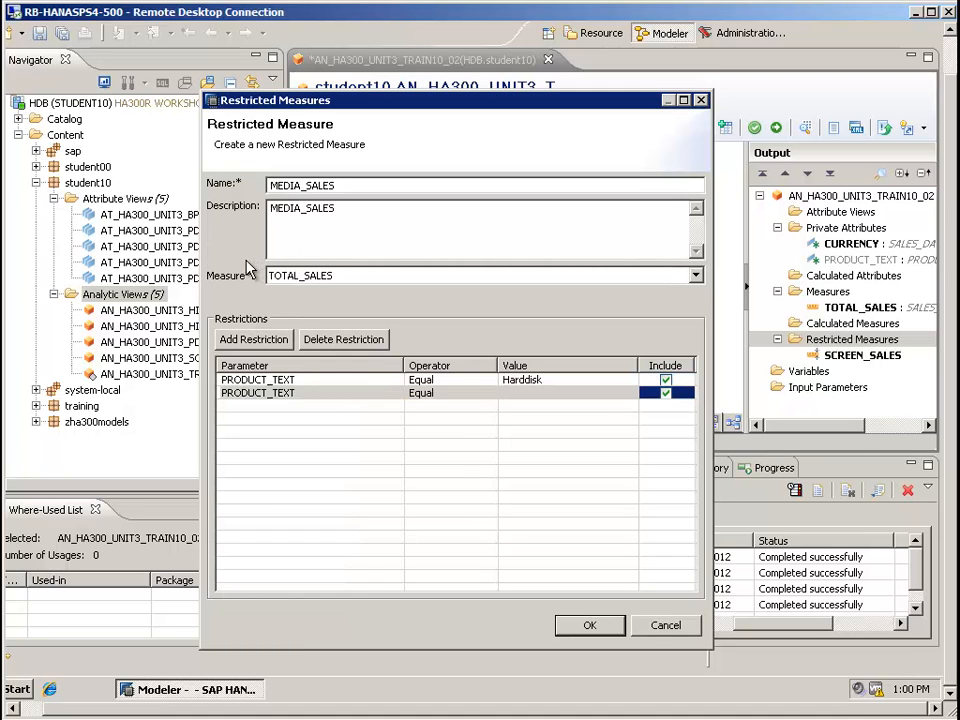
Set the second restriction's value to SD Disk and create the MEDIA_SALES restricted measure
{"action": "left_click", "coordinate": [565, 393]}
{"action": "left_click", "coordinate": [625, 393]}
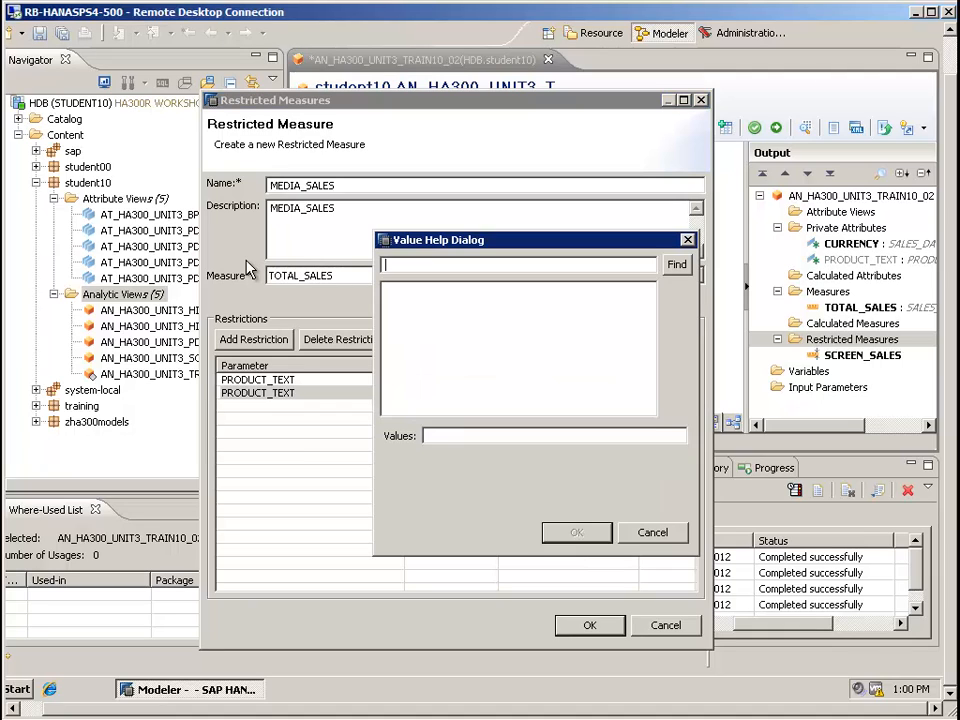
{"action": "left_click", "coordinate": [677, 265]}
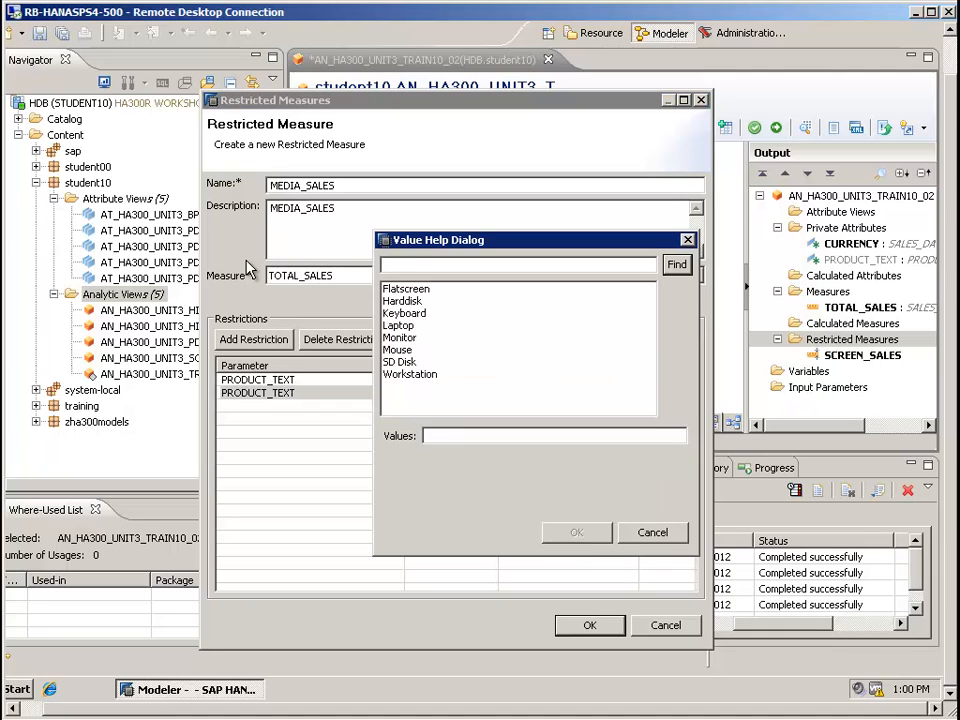
{"action": "left_click", "coordinate": [399, 362]}
{"action": "left_click", "coordinate": [576, 532]}
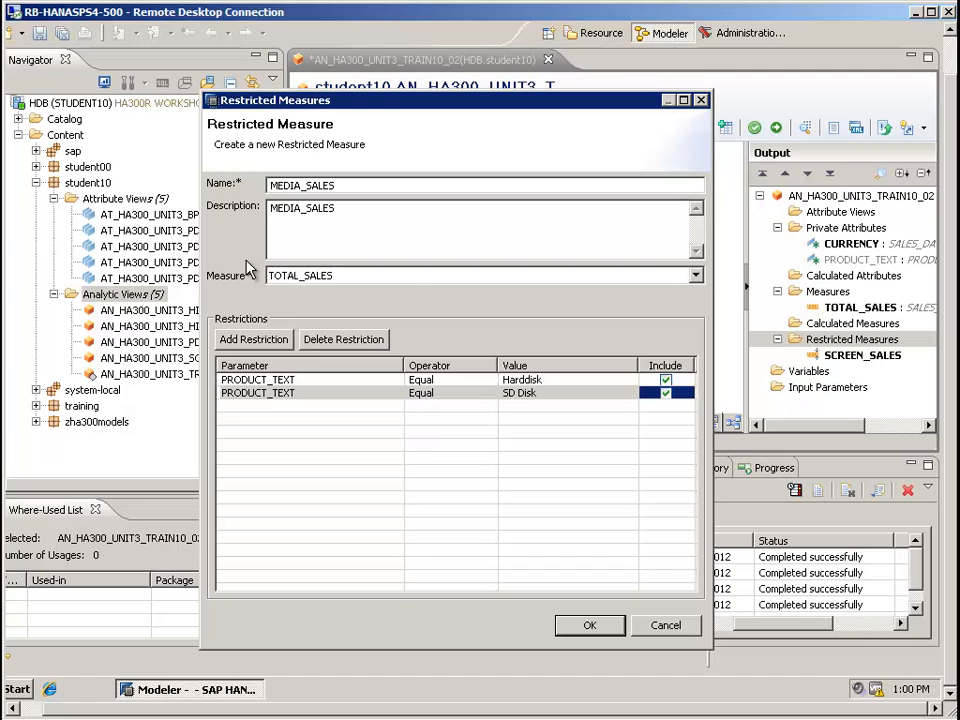
{"action": "key", "text": "Return"}
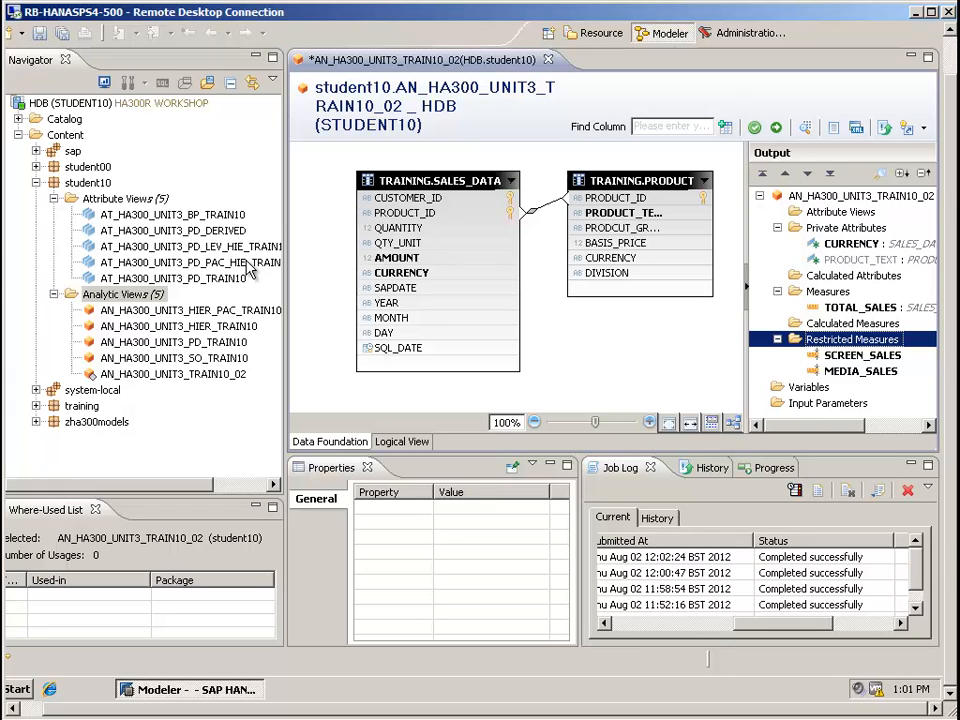
Save and activate the analytic view AN_HA300_UNIT3_TRAIN10_02
{"action": "right_click", "coordinate": [192, 360]}
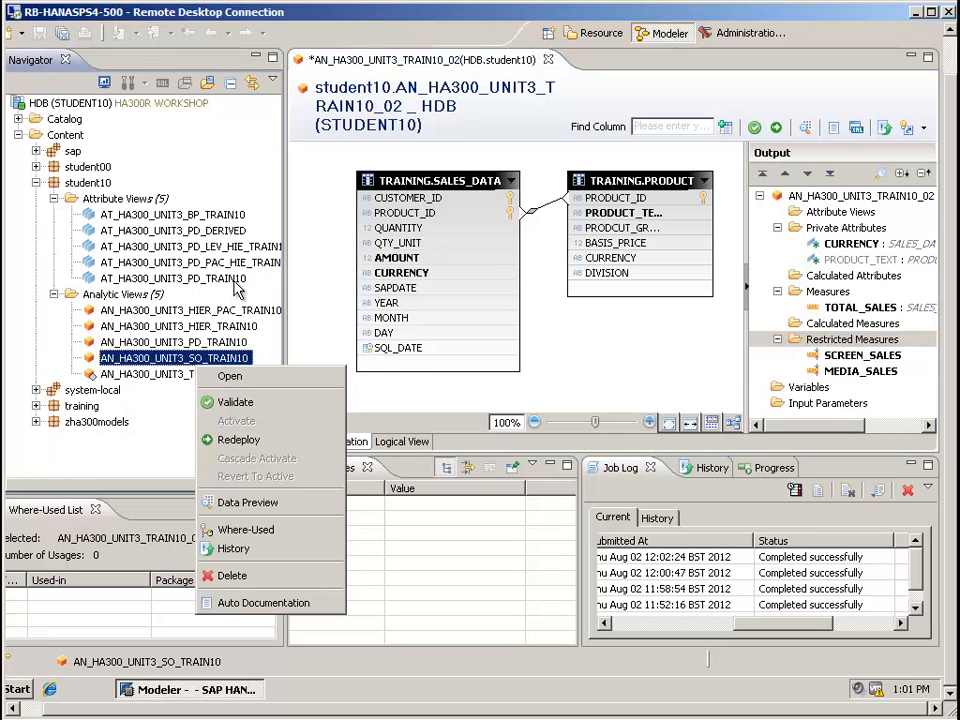
{"action": "left_click", "coordinate": [320, 300]}
{"action": "key", "text": "shift+F10"}
{"action": "key", "text": "Down"}
{"action": "key", "text": "Down"}
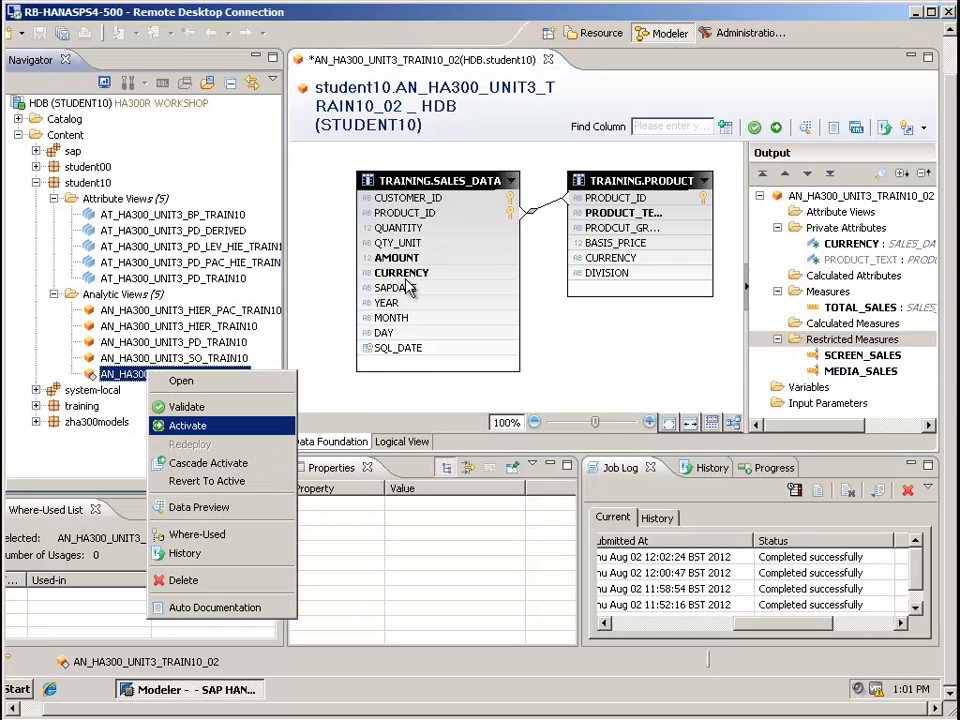
{"action": "key", "text": "Return"}
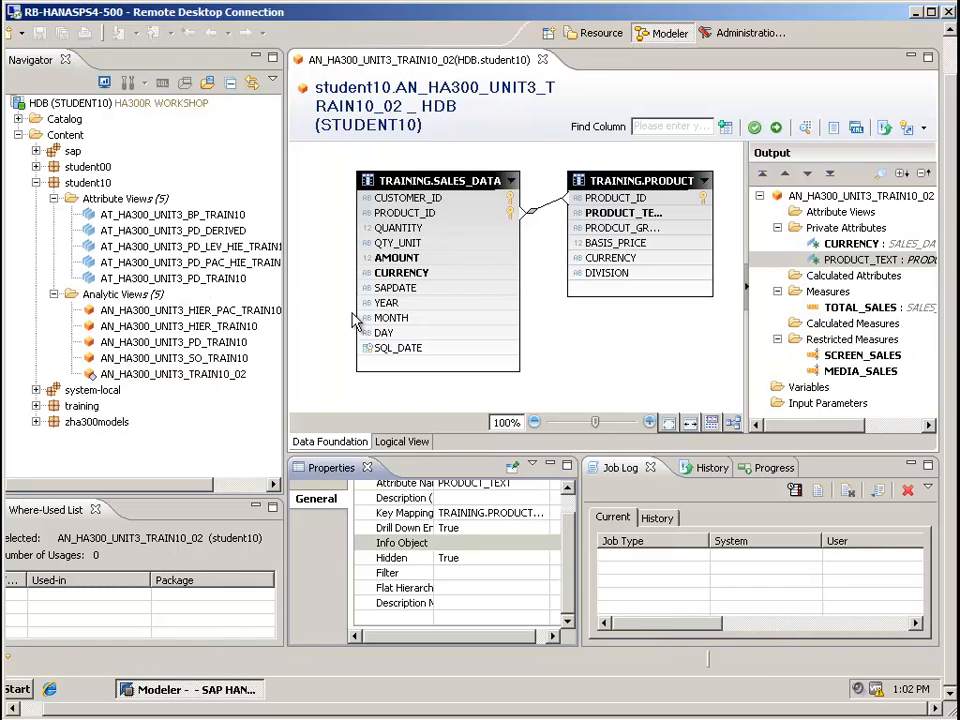
{"action": "left_click", "coordinate": [150, 372]}
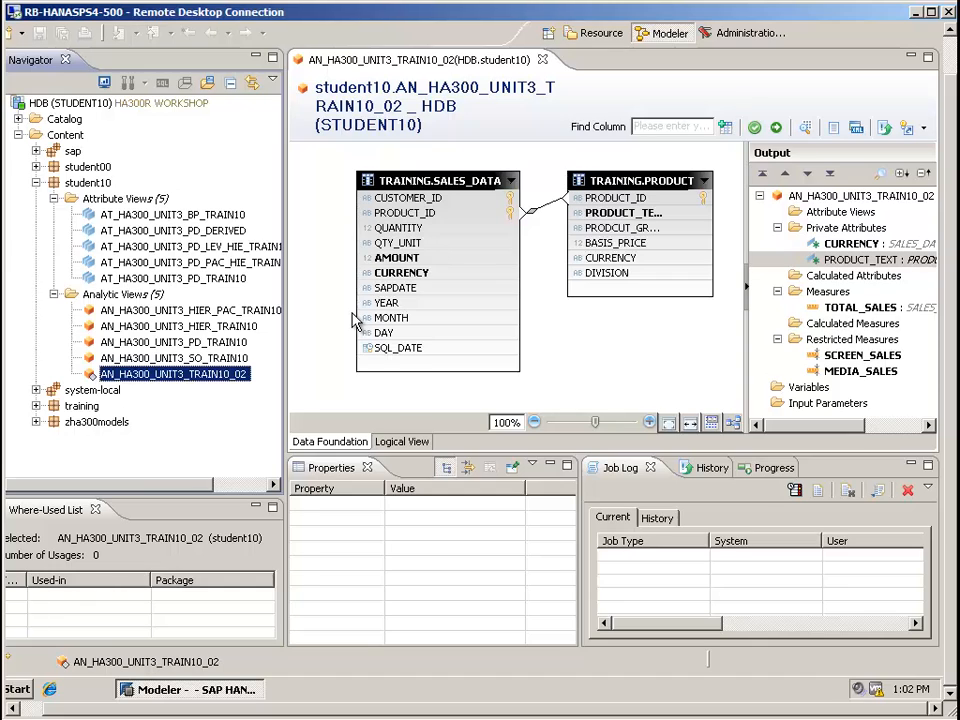
{"action": "right_click", "coordinate": [150, 372]}
{"action": "left_click", "coordinate": [214, 425]}
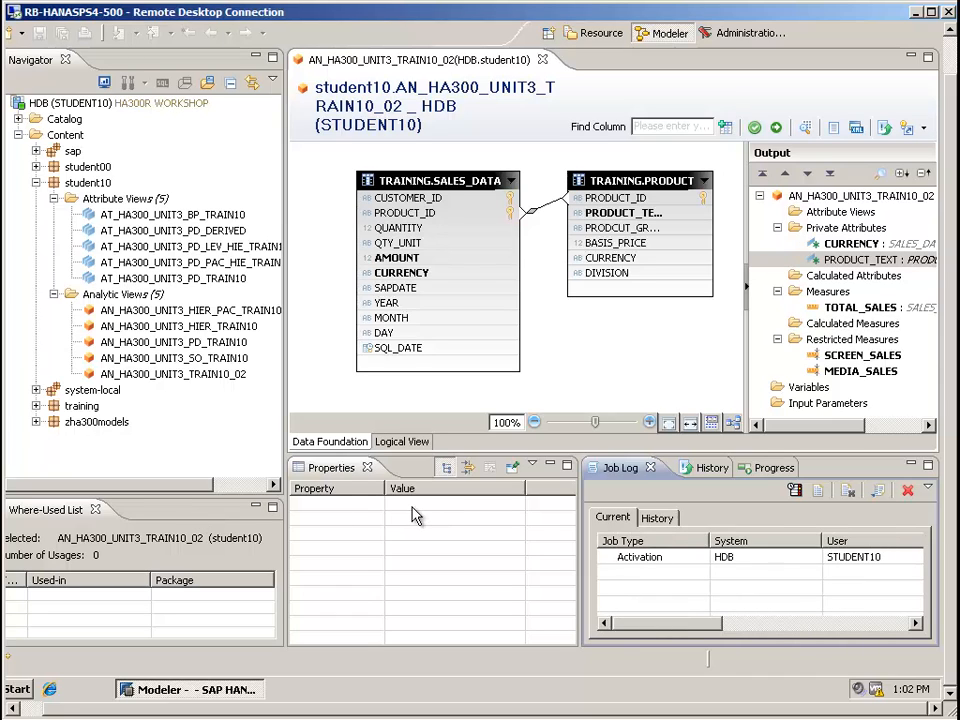
Preview the data of AN_HA300_UNIT3_TRAIN10_02 to check the total, screen and media sales, and close the preview
{"action": "right_click", "coordinate": [208, 375]}
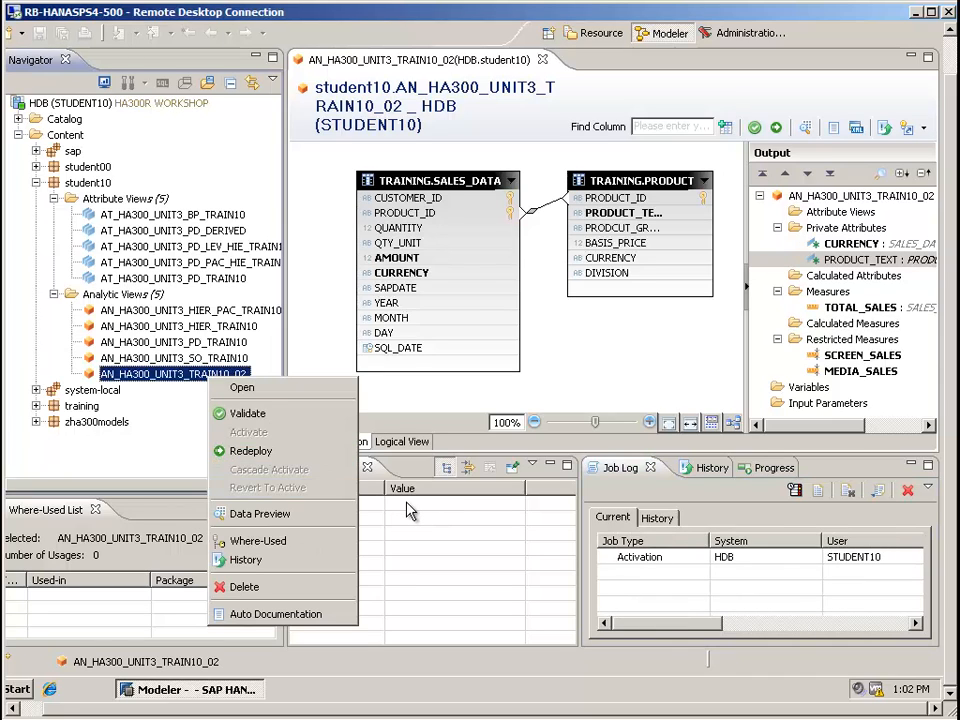
{"action": "left_click", "coordinate": [258, 514]}
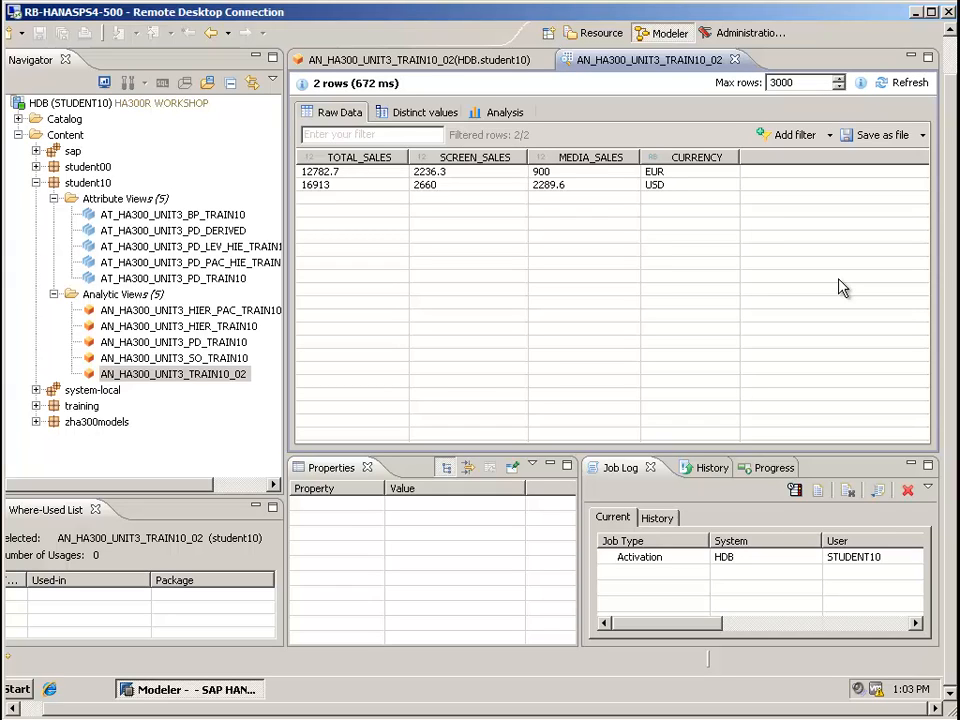
{"action": "key", "text": "ctrl+w"}
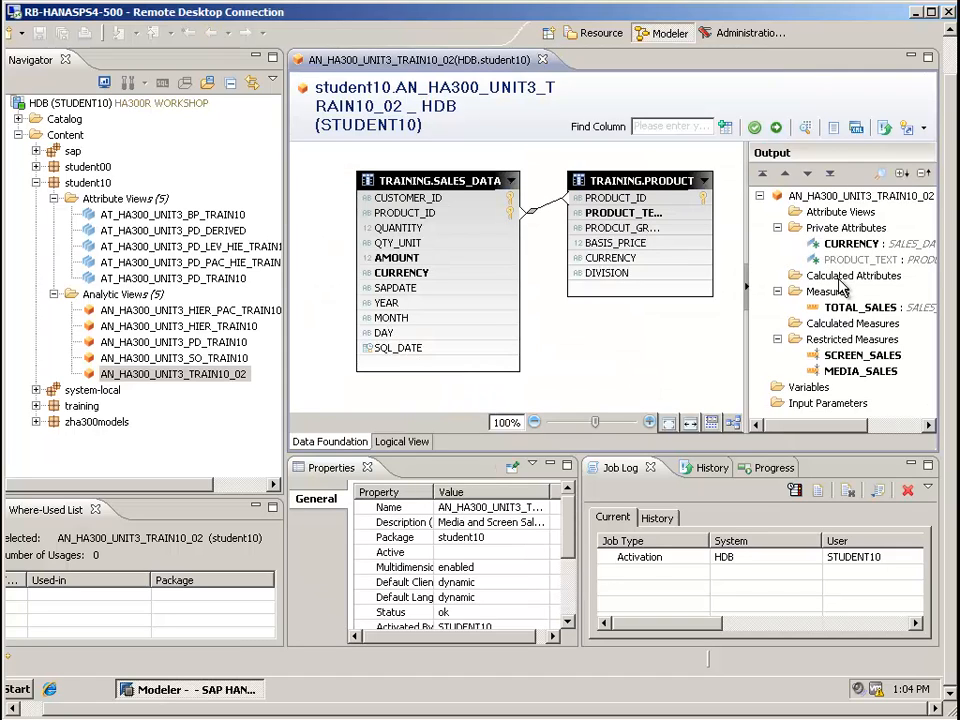
Start a calculated measure named SCREEN_SALES_SHARE with the description "The percentage share for Screen Sales out of Total Sales"
{"action": "left_click", "coordinate": [852, 323]}
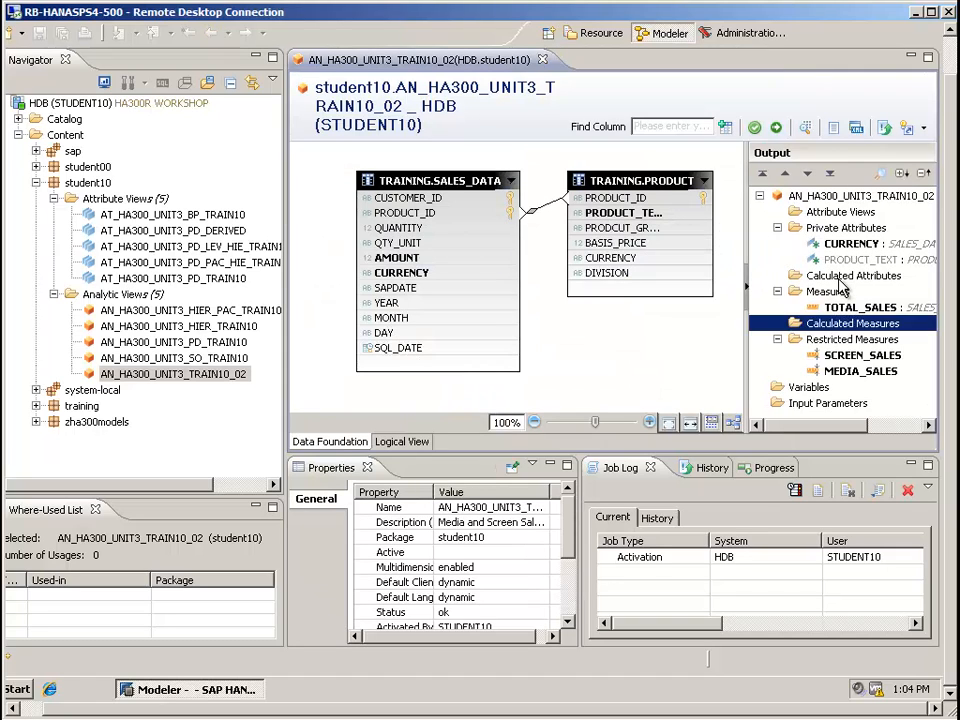
{"action": "right_click", "coordinate": [852, 323]}
{"action": "left_click", "coordinate": [868, 332]}
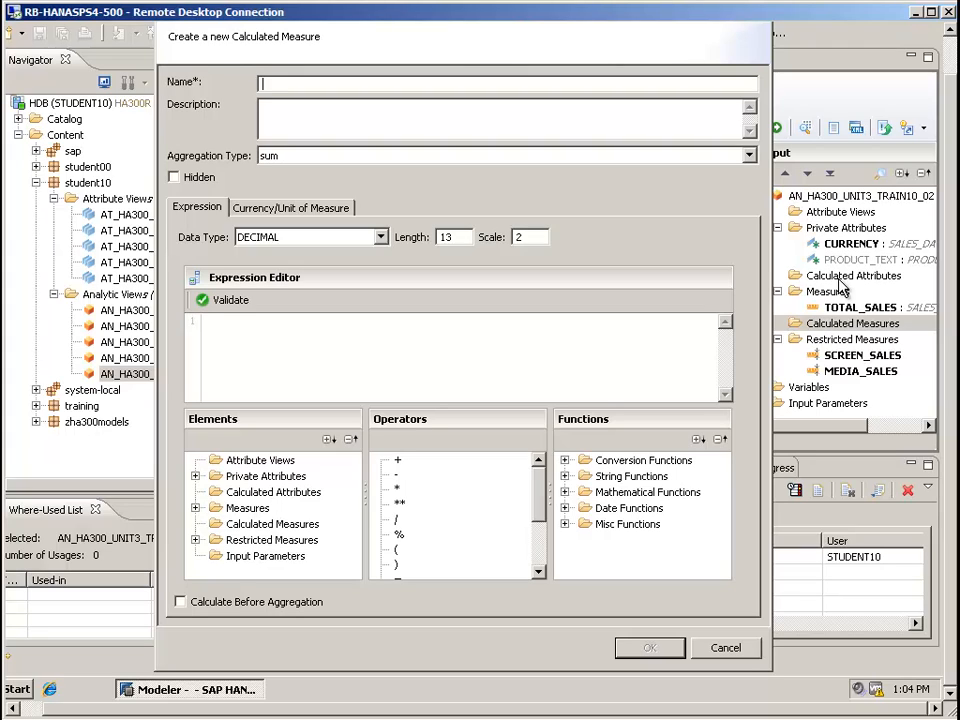
{"action": "type", "text": "SCREEN_SALES_SHARE"}
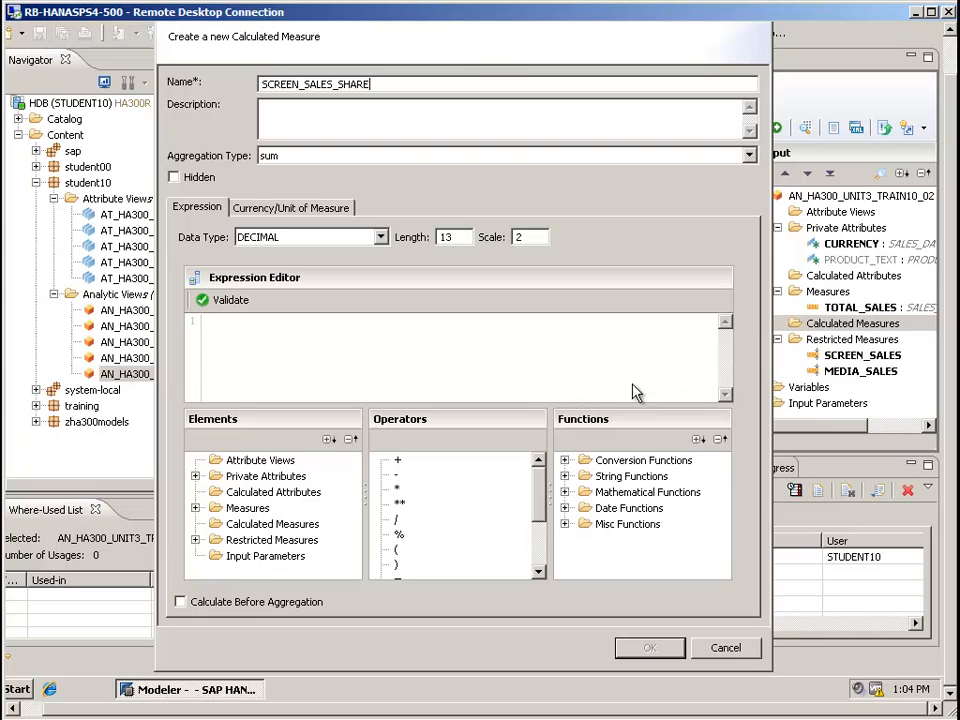
{"action": "key", "text": "Tab"}
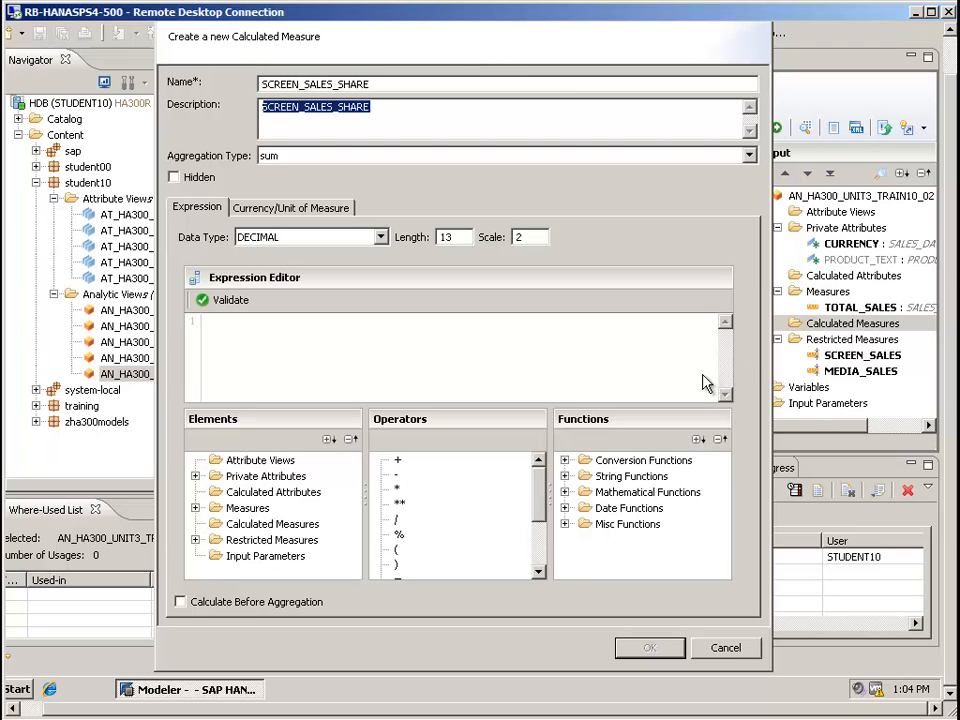
{"action": "type", "text": "The perc"}
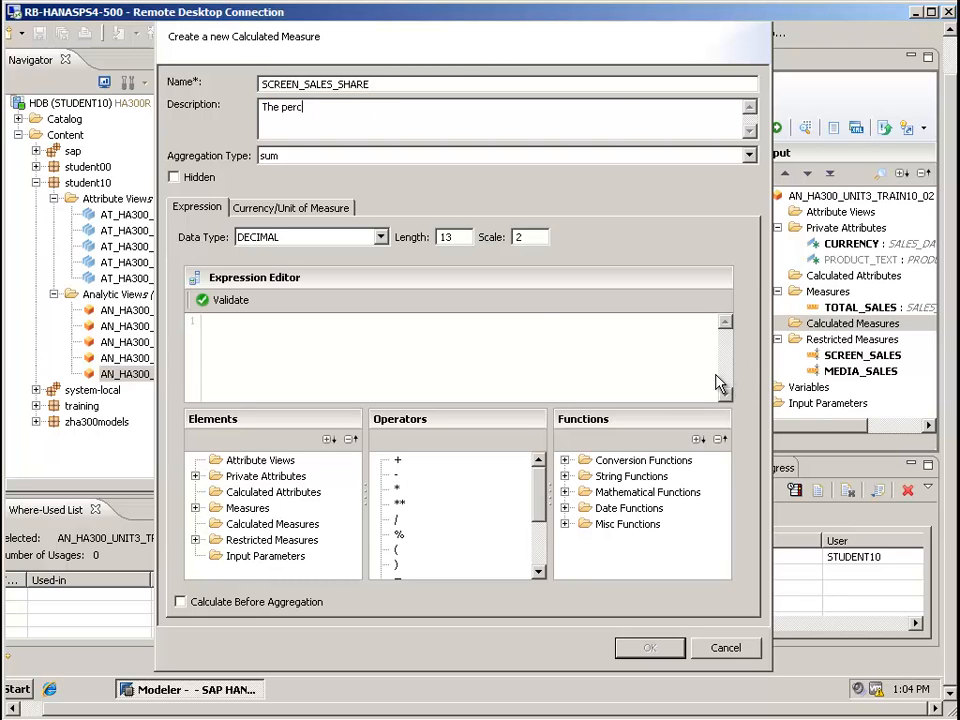
{"action": "type", "text": "entage share for Sc"}
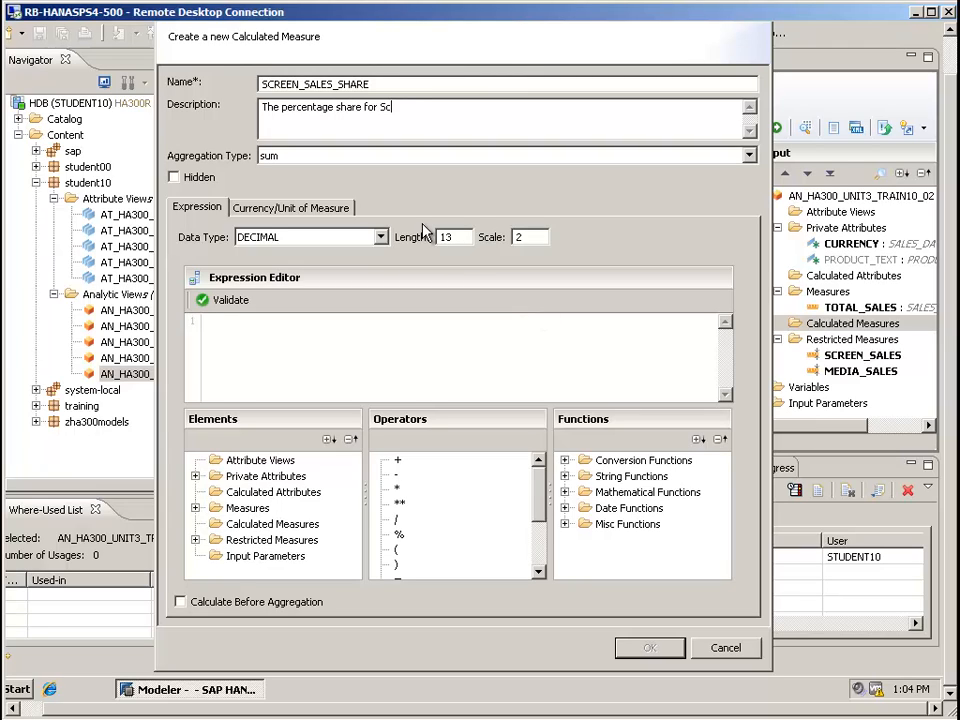
{"action": "type", "text": "reen Sales out of Total Sales"}
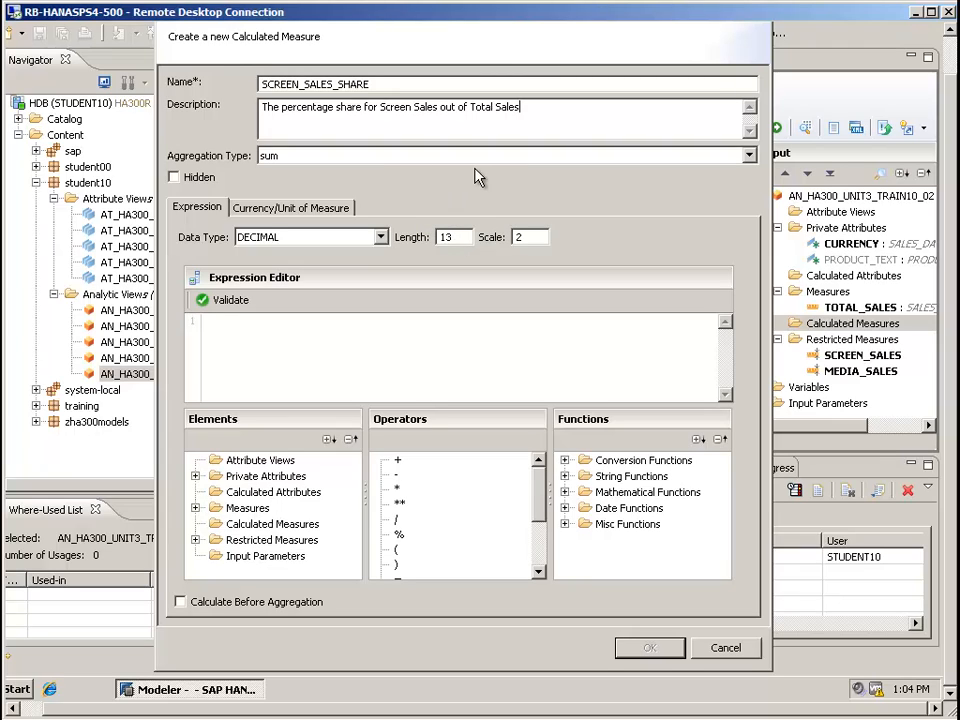
Set the SCREEN_SALES_SHARE measure's decimal length to 2 and its scale to 2
{"action": "double_click", "coordinate": [452, 237]}
{"action": "type", "text": "2"}
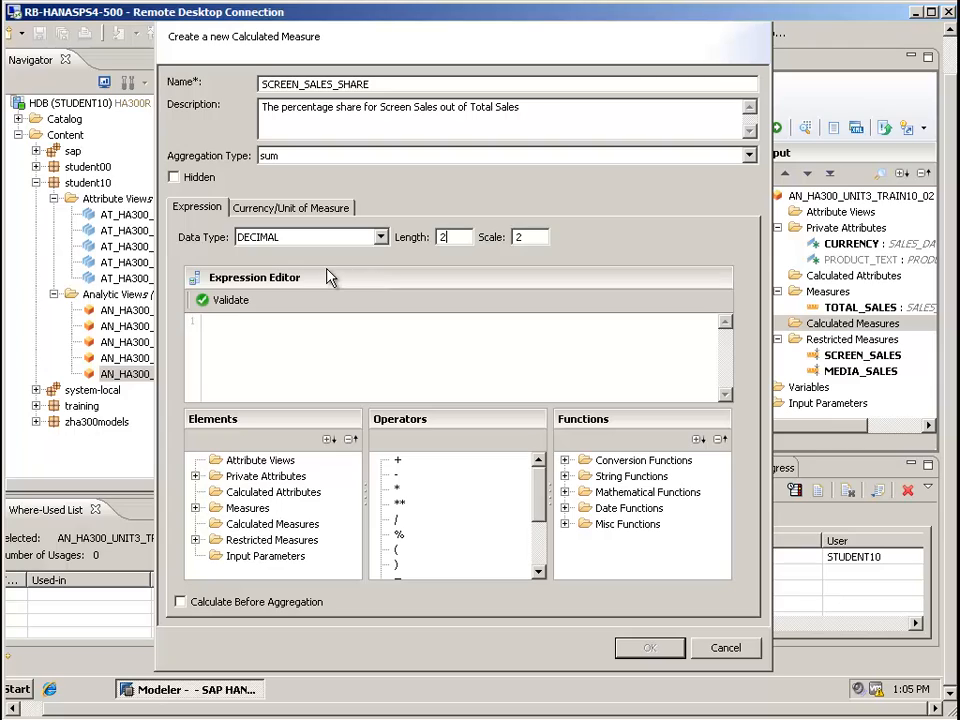
{"action": "key", "text": "Tab"}
{"action": "type", "text": "2"}
{"action": "key", "text": "Tab"}
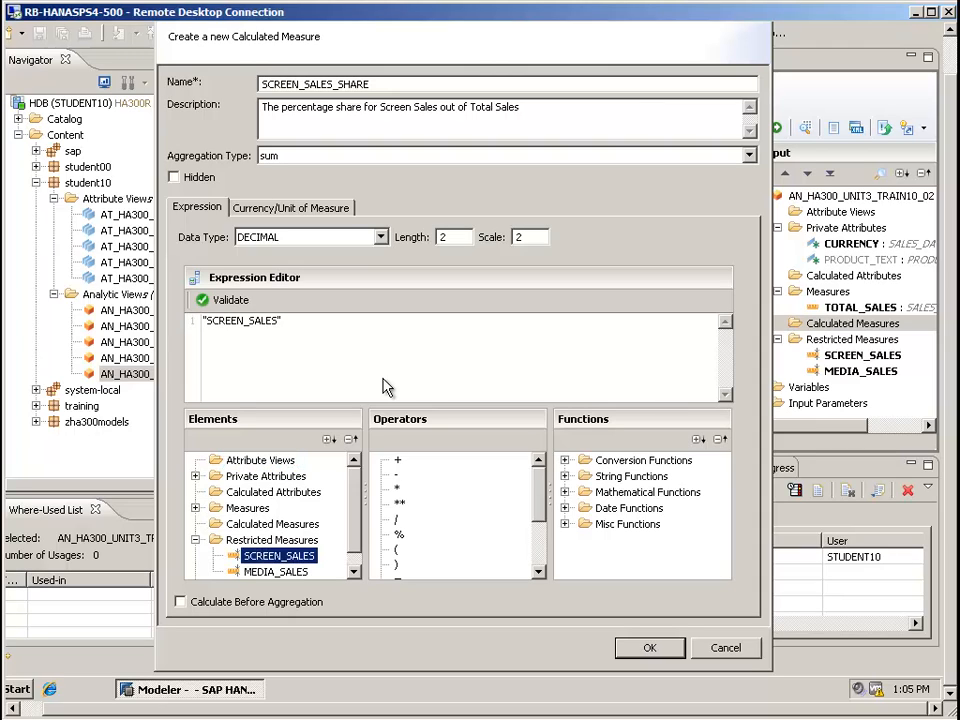
Complete the expression as "SCREEN_SALES" / "TOTAL_SALES" and create the SCREEN_SALES_SHARE measure
{"action": "left_click", "coordinate": [383, 379]}
{"action": "double_click", "coordinate": [397, 519]}
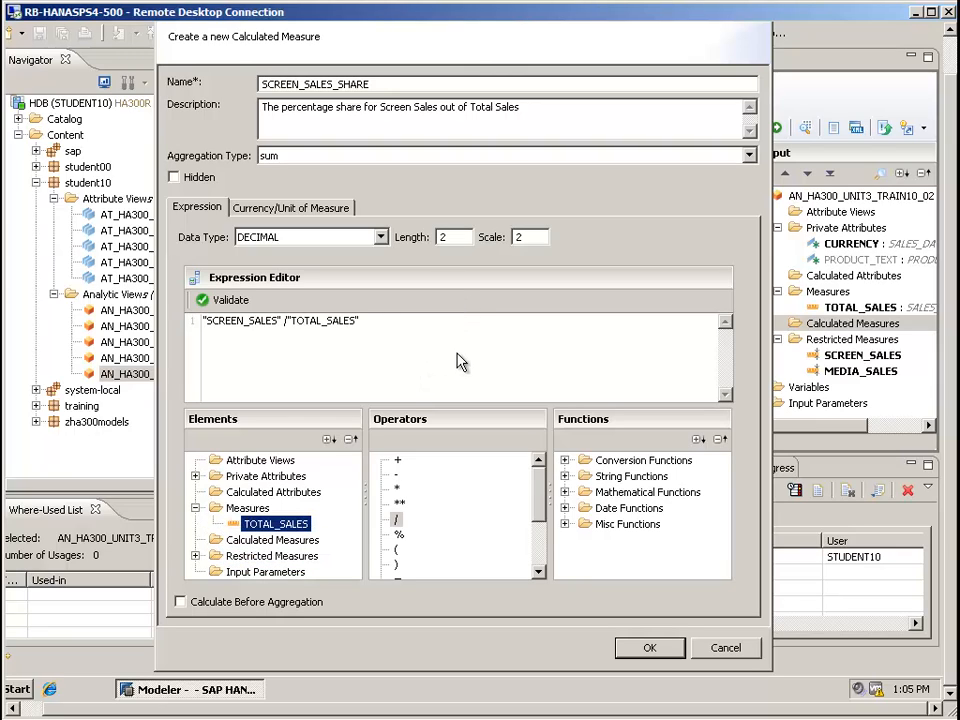
{"action": "left_click", "coordinate": [650, 648]}
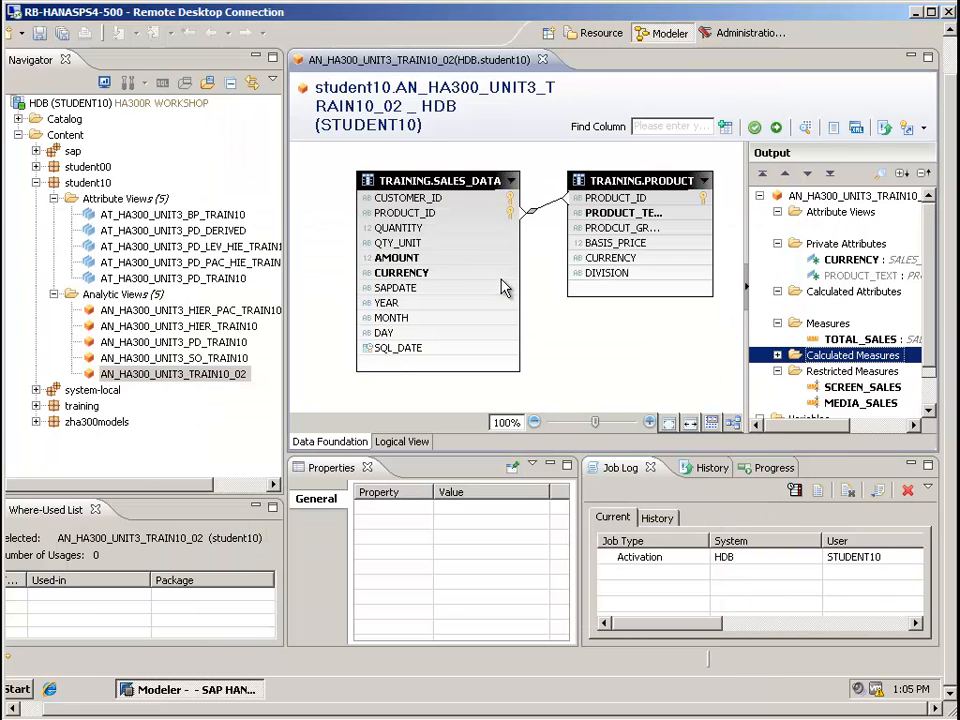
Start another calculated measure named MEDIA_SALES_SHARE
{"action": "right_click", "coordinate": [832, 322]}
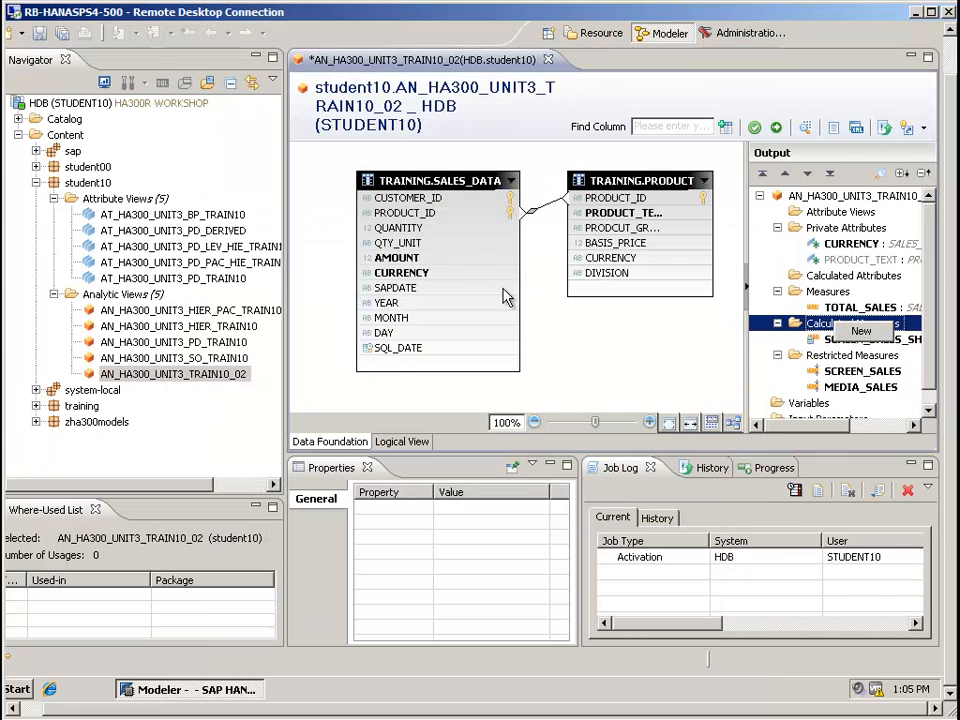
{"action": "left_click", "coordinate": [855, 332]}
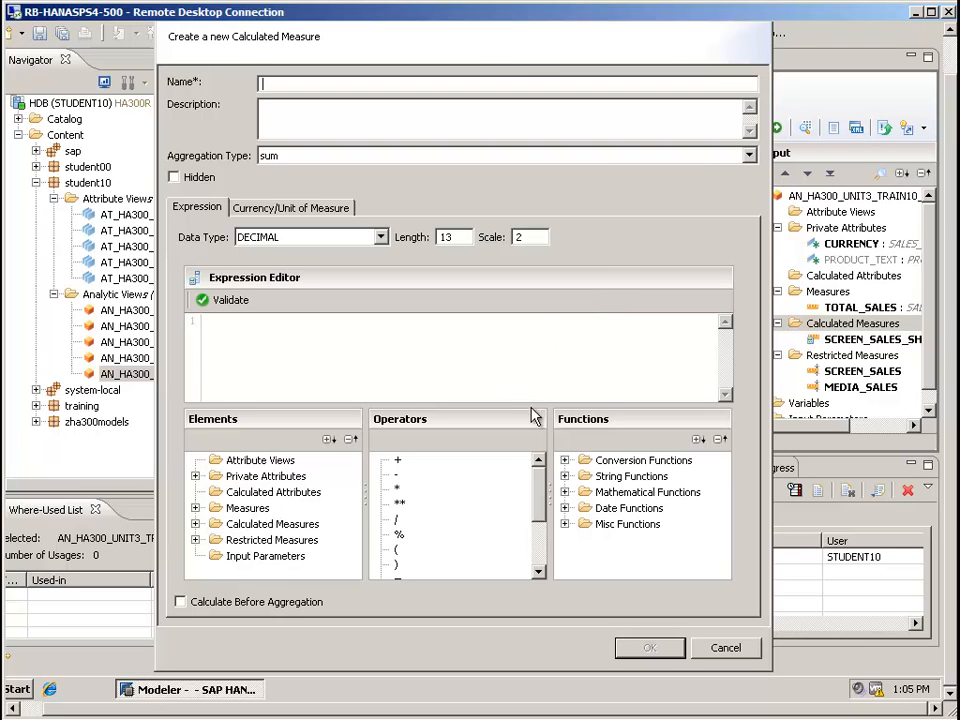
{"action": "type", "text": "Media Sales"}
{"action": "key", "text": "BackSpace"}
{"action": "key", "text": "BackSpace"}
{"action": "key", "text": "BackSpace"}
{"action": "key", "text": "BackSpace"}
{"action": "key", "text": "BackSpace"}
{"action": "key", "text": "BackSpace"}
{"action": "key", "text": "BackSpace"}
{"action": "key", "text": "BackSpace"}
{"action": "key", "text": "BackSpace"}
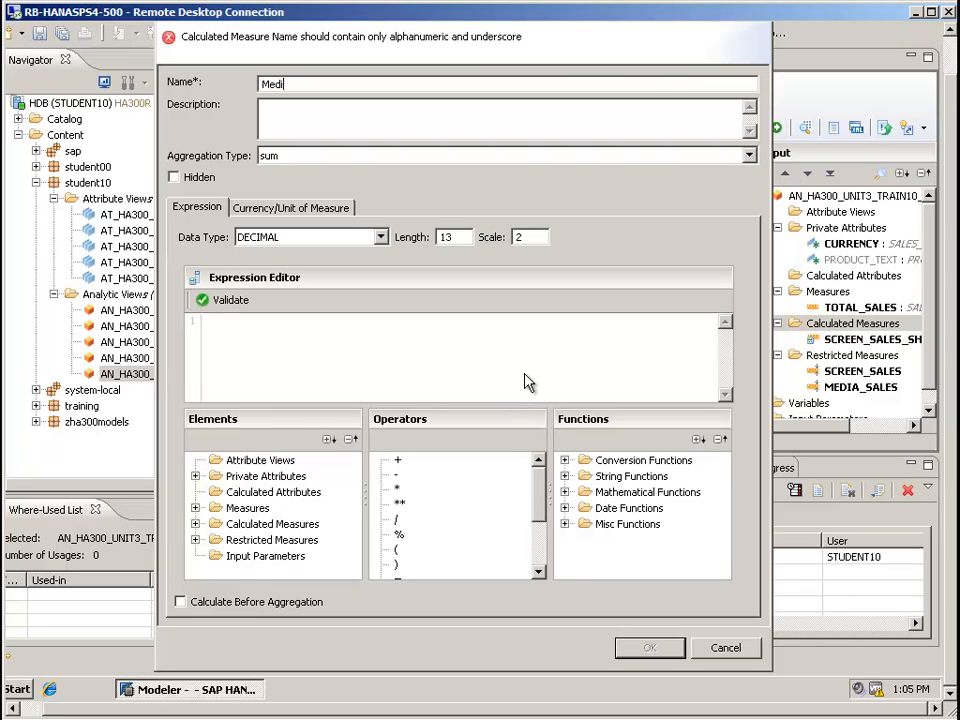
{"action": "key", "text": "BackSpace"}
{"action": "type", "text": "EDIA"}
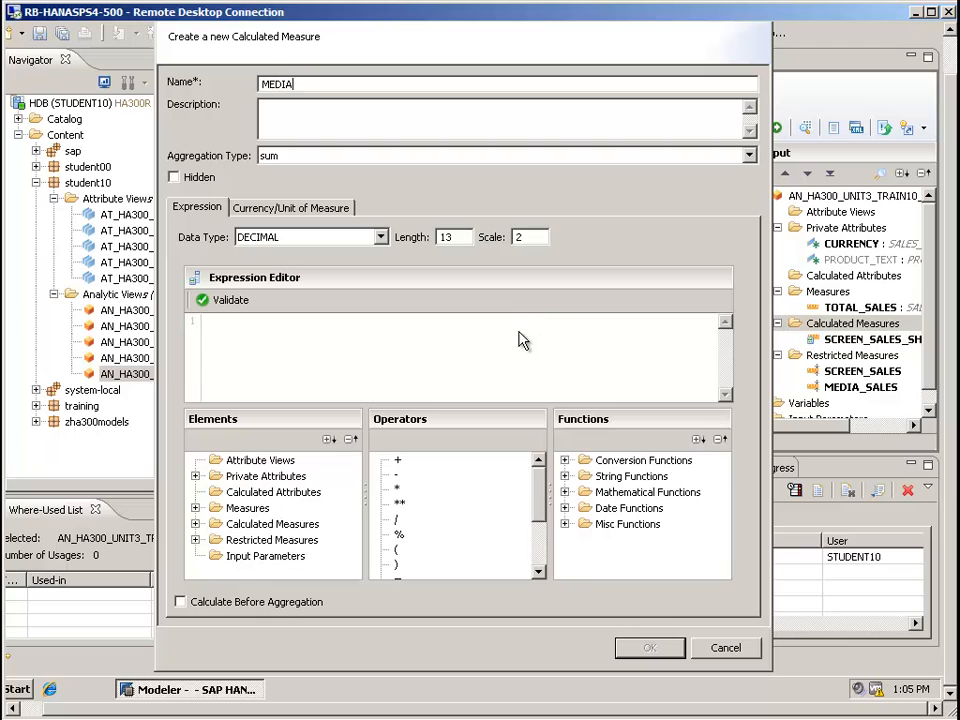
{"action": "type", "text": "_SALES_SHARE"}
{"action": "key", "text": "Tab"}
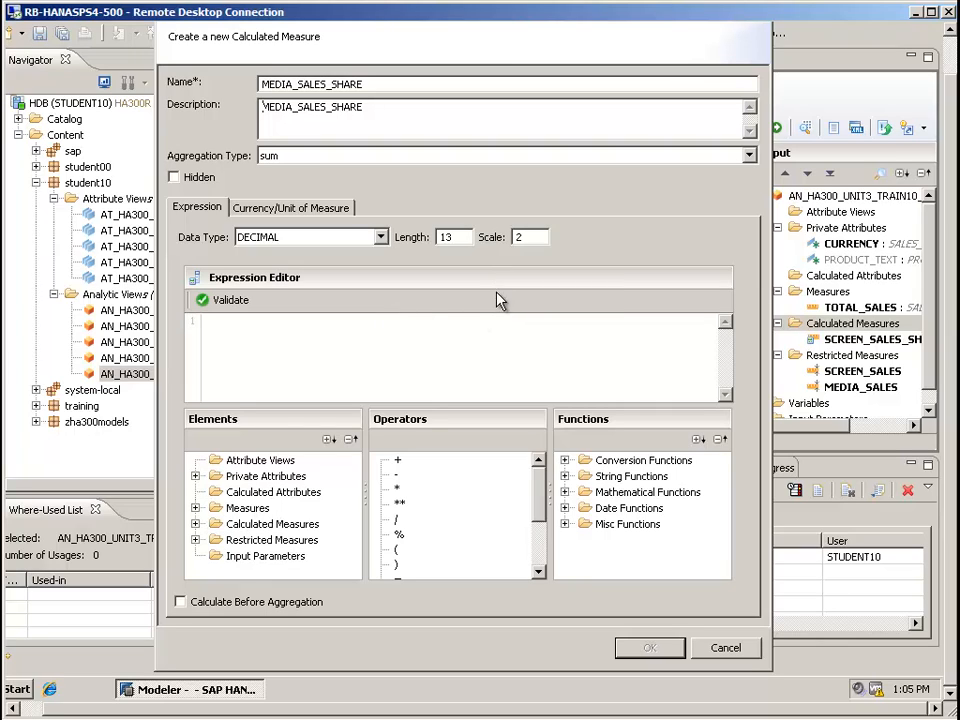
Set the MEDIA_SALES_SHARE measure's decimal length to 2
{"action": "left_click_drag", "start_coordinate": [455, 237], "coordinate": [446, 237]}
{"action": "left_click_drag", "start_coordinate": [348, 269], "coordinate": [351, 299]}
{"action": "type", "text": "2"}
Build the expression "MEDIA_SALES" / "TOTAL_SALES" and create the MEDIA_SALES_SHARE measure
{"action": "left_click", "coordinate": [371, 334]}
{"action": "left_click", "coordinate": [196, 540]}
{"action": "left_click_drag", "start_coordinate": [275, 571], "coordinate": [208, 348]}
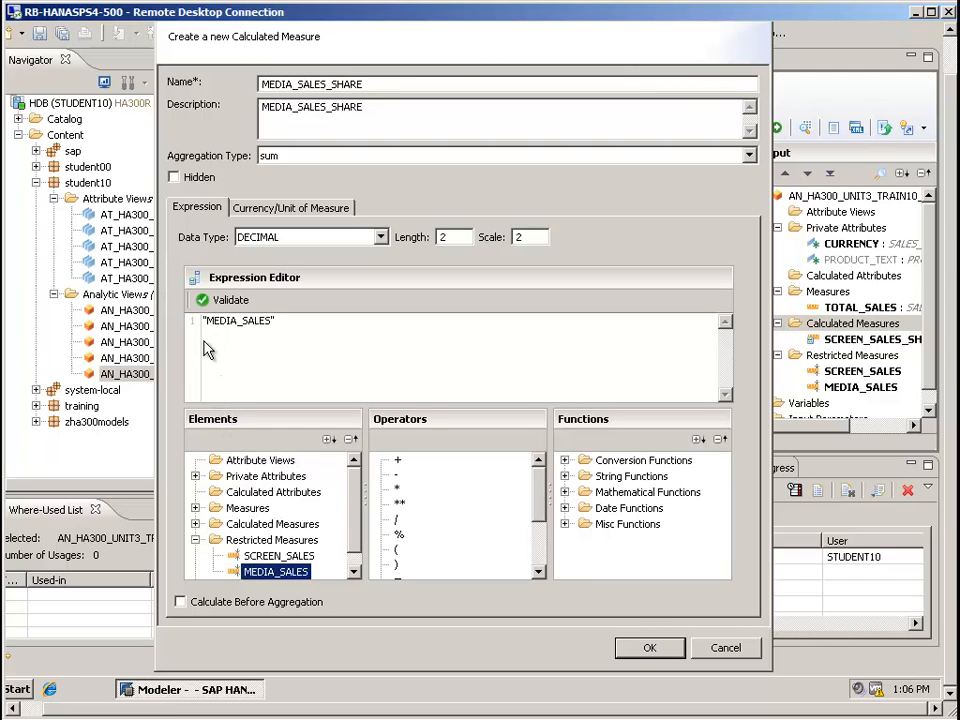
{"action": "double_click", "coordinate": [397, 519]}
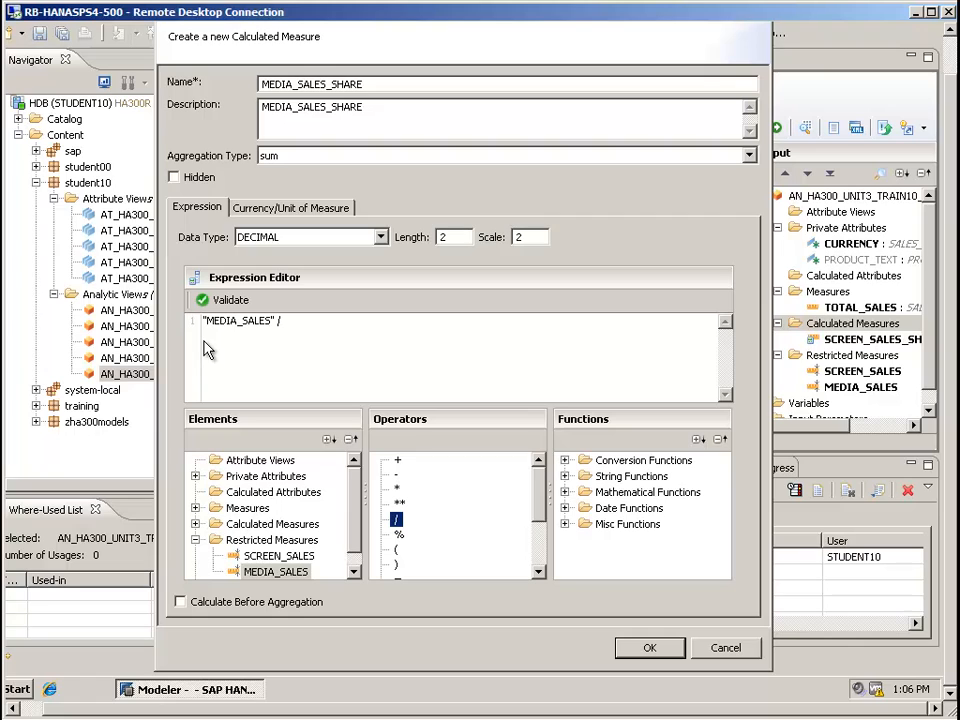
{"action": "left_click", "coordinate": [196, 540]}
{"action": "left_click", "coordinate": [196, 508]}
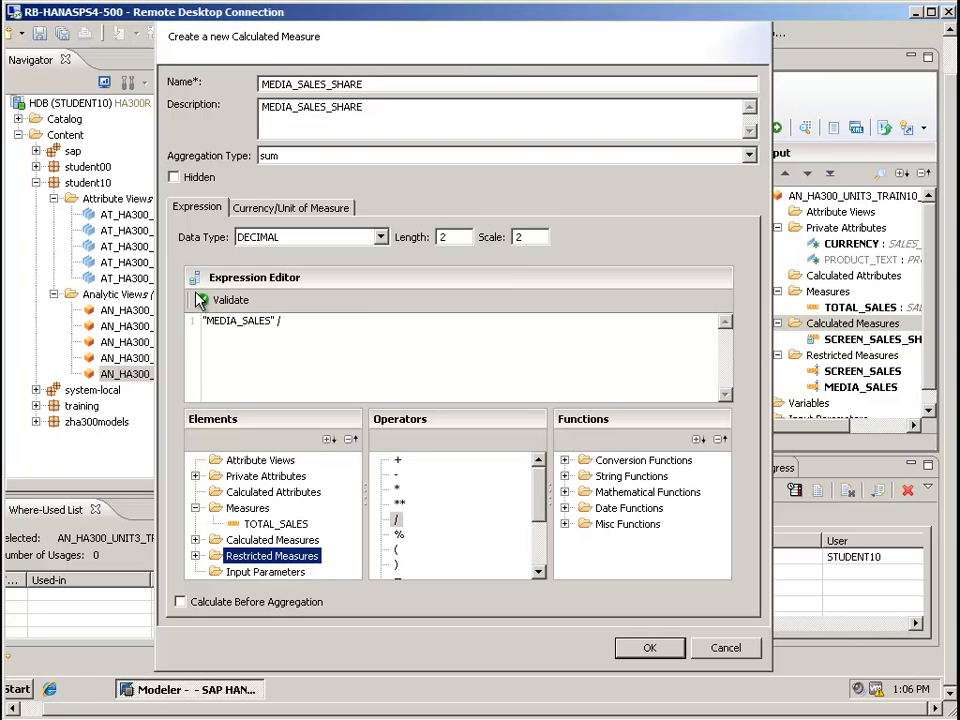
{"action": "double_click", "coordinate": [275, 524]}
{"action": "left_click", "coordinate": [650, 648]}
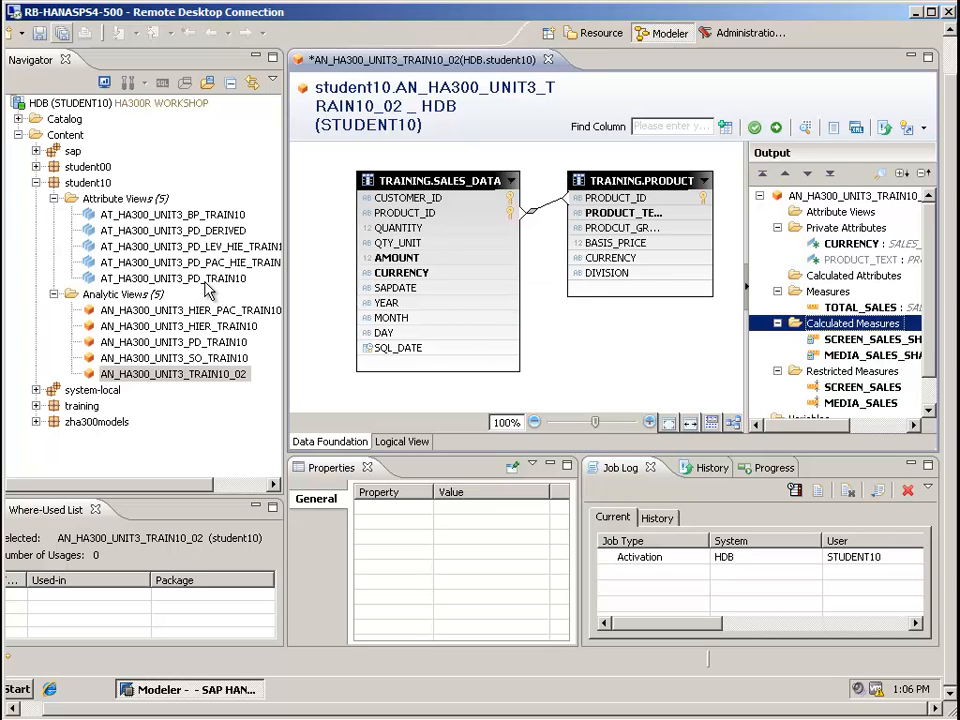
Activate the AN_HA300_UNIT3_TRAIN10_02 analytic view and preview its data, including the sales share and currency columns
{"action": "right_click", "coordinate": [165, 373]}
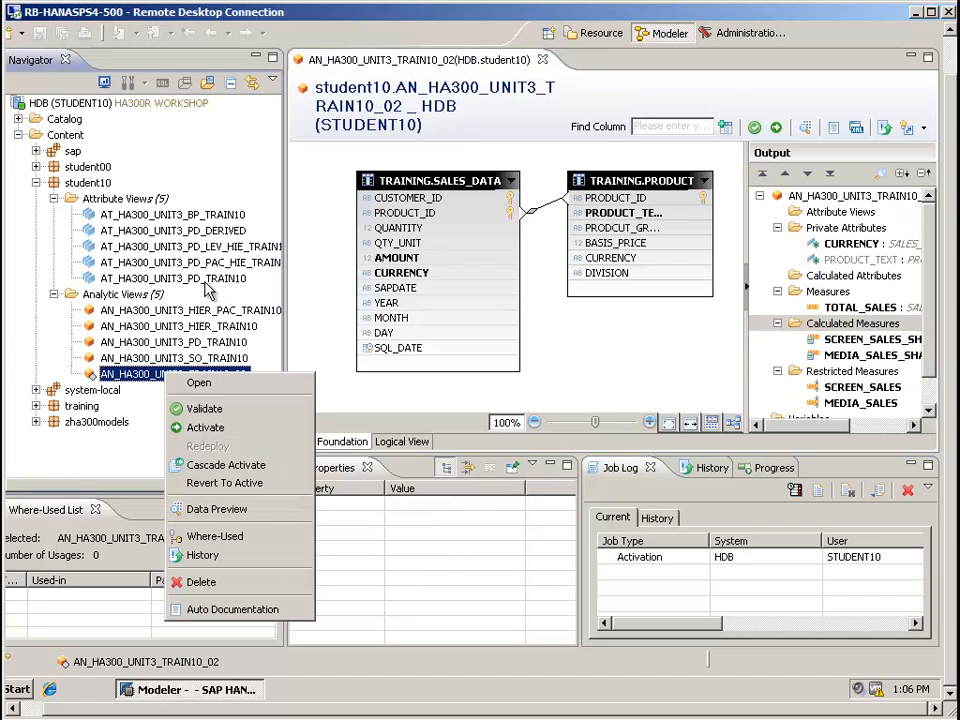
{"action": "left_click", "coordinate": [205, 427]}
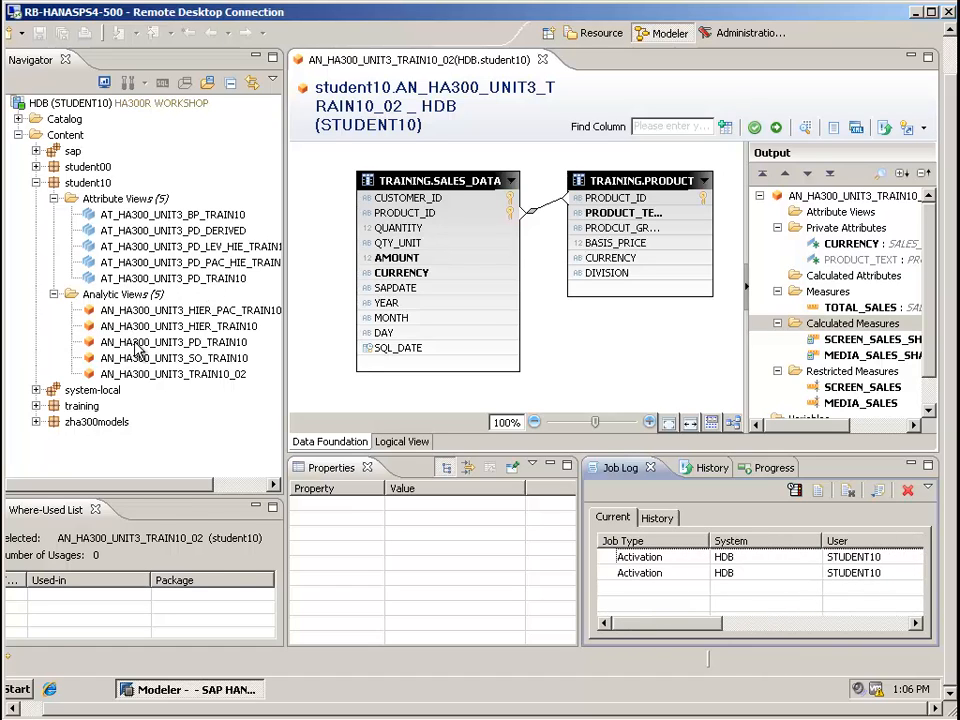
{"action": "right_click", "coordinate": [224, 373]}
{"action": "key", "text": "Down"}
{"action": "key", "text": "Down"}
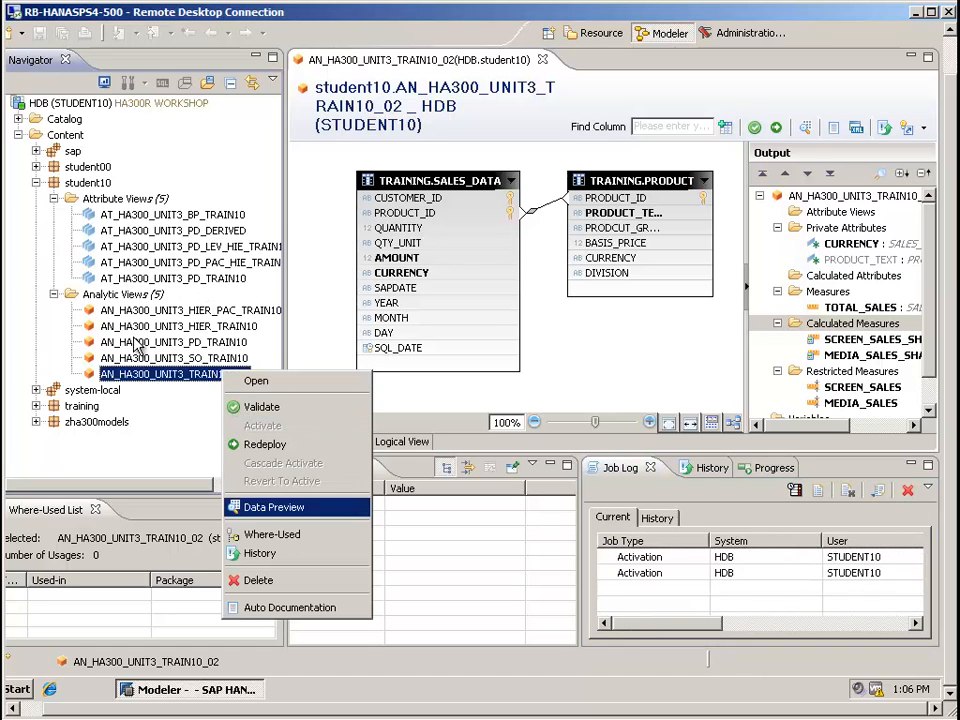
{"action": "key", "text": "Return"}
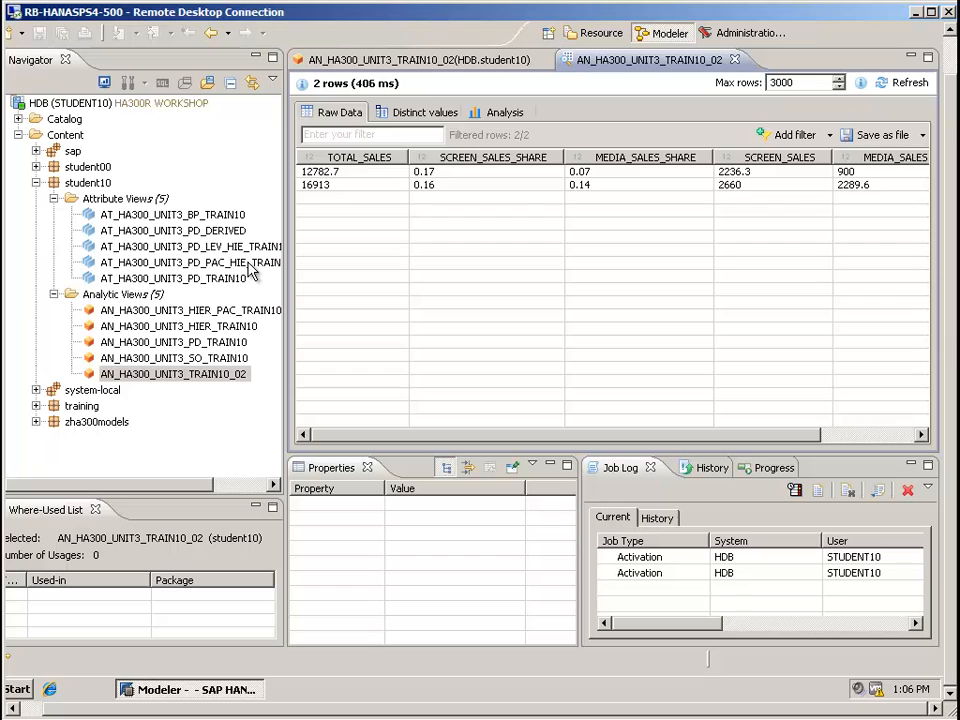
{"action": "scroll", "coordinate": [250, 271], "scroll_direction": "right", "scroll_amount": 3}
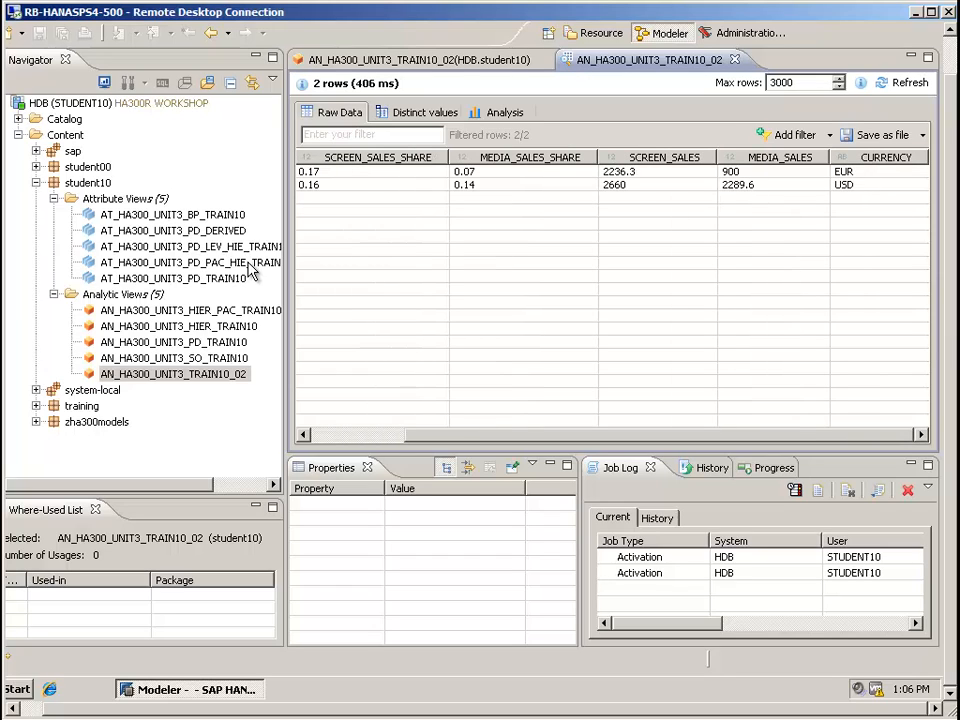
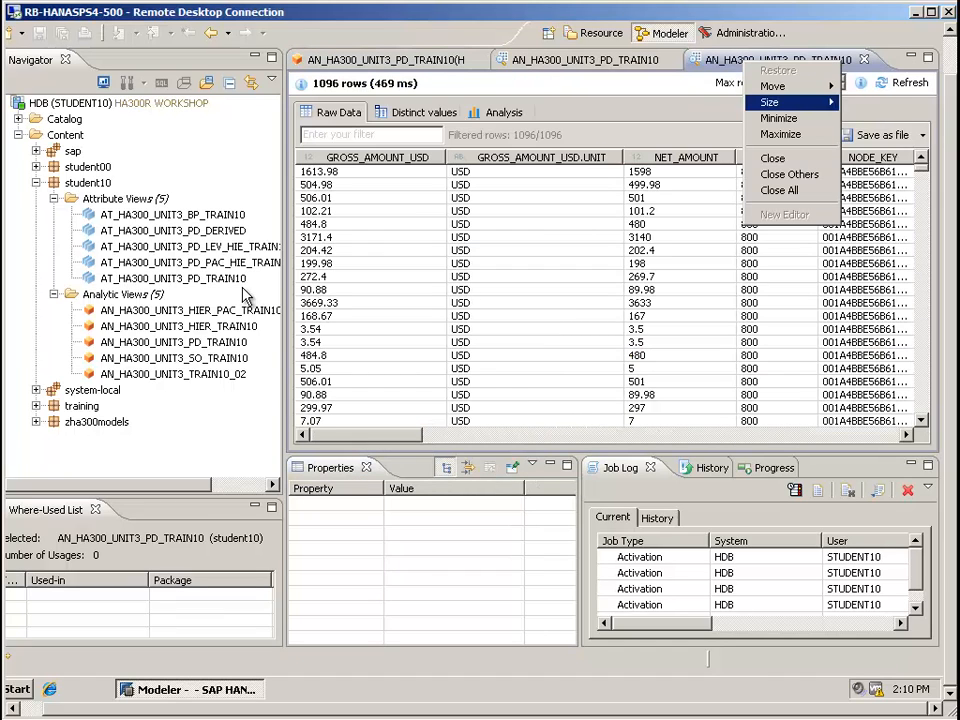
Close all open editors and open the AN_HA300_UNIT3_PD_TRAIN10 analytic view
{"action": "key", "text": "Down"}
{"action": "key", "text": "Down"}
{"action": "key", "text": "Down"}
{"action": "key", "text": "Down"}
{"action": "key", "text": "Down"}
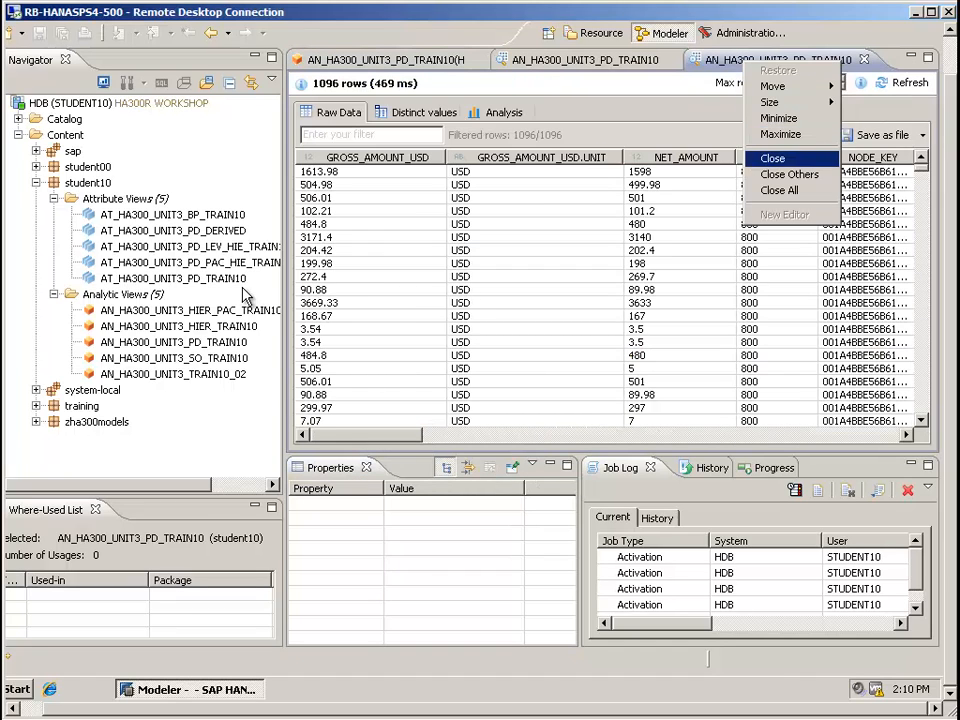
{"action": "key", "text": "Return"}
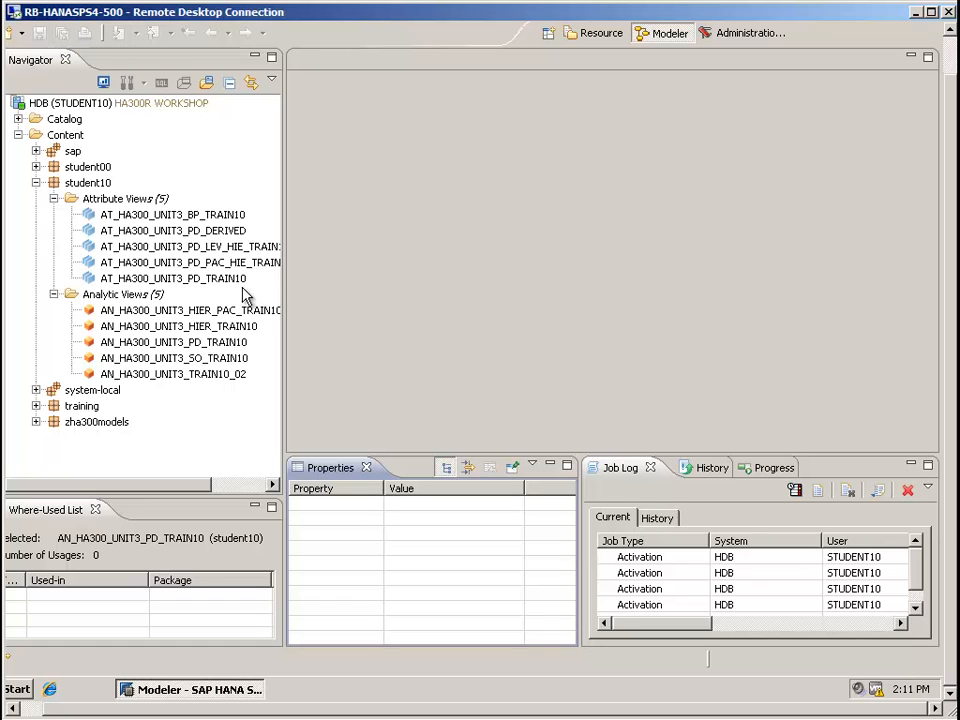
{"action": "left_click", "coordinate": [243, 289]}
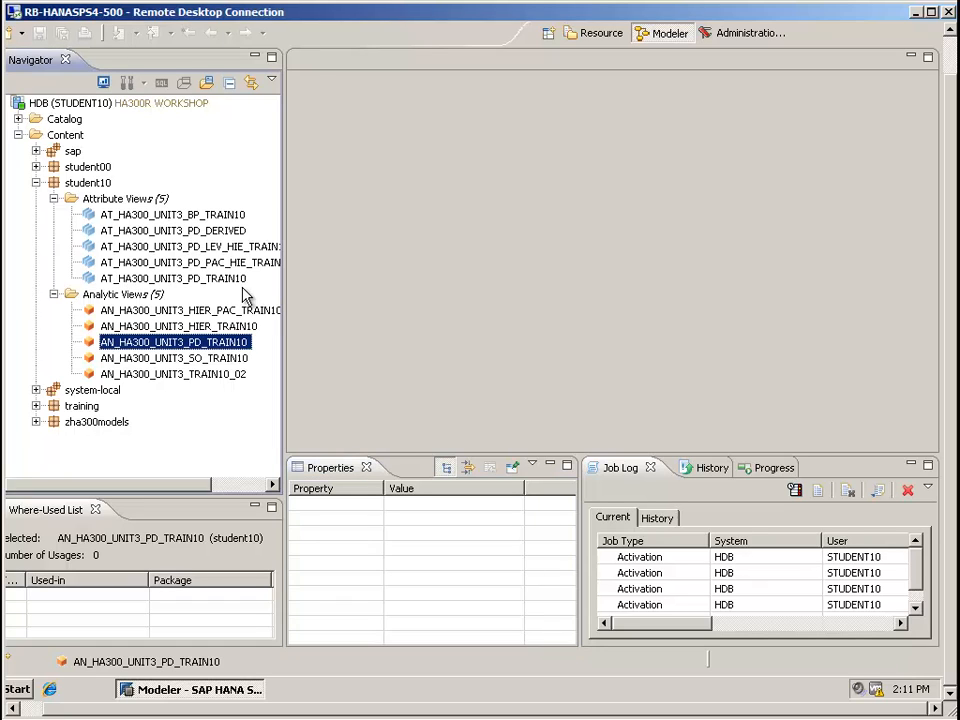
{"action": "key", "text": "Return"}
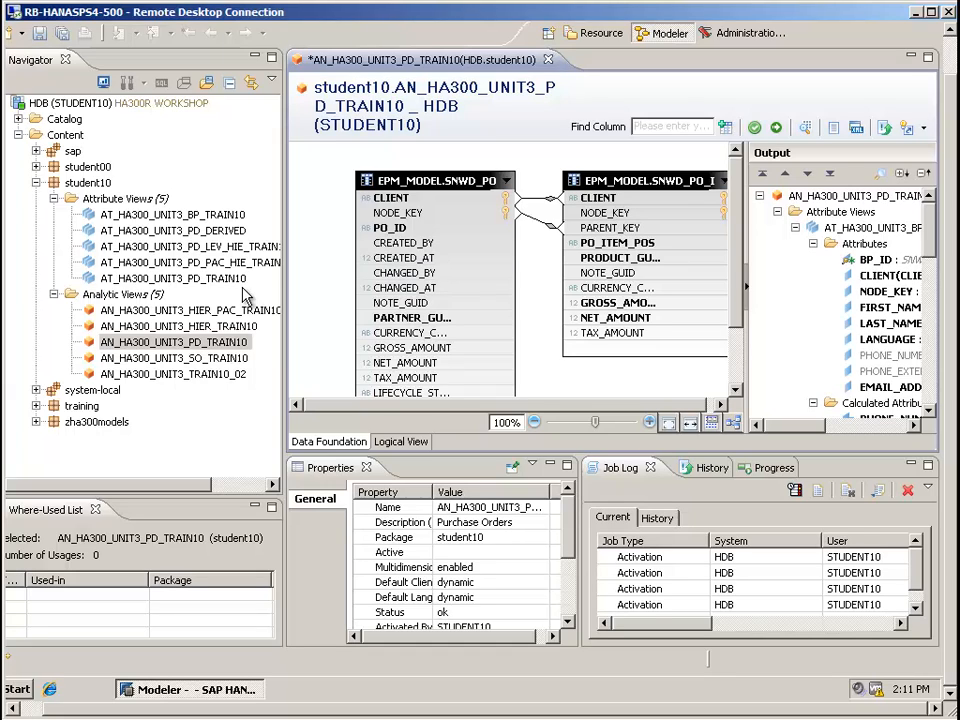
Set the purchase orders view's Default Client property to 200 and save the view
{"action": "left_click", "coordinate": [436, 181]}
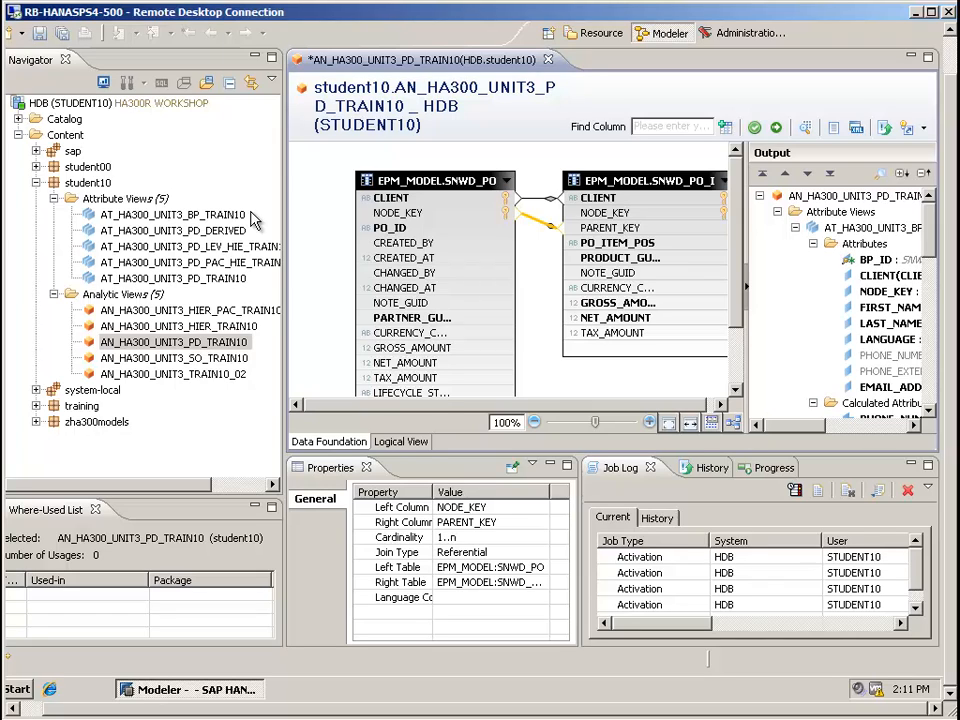
{"action": "left_click", "coordinate": [540, 300]}
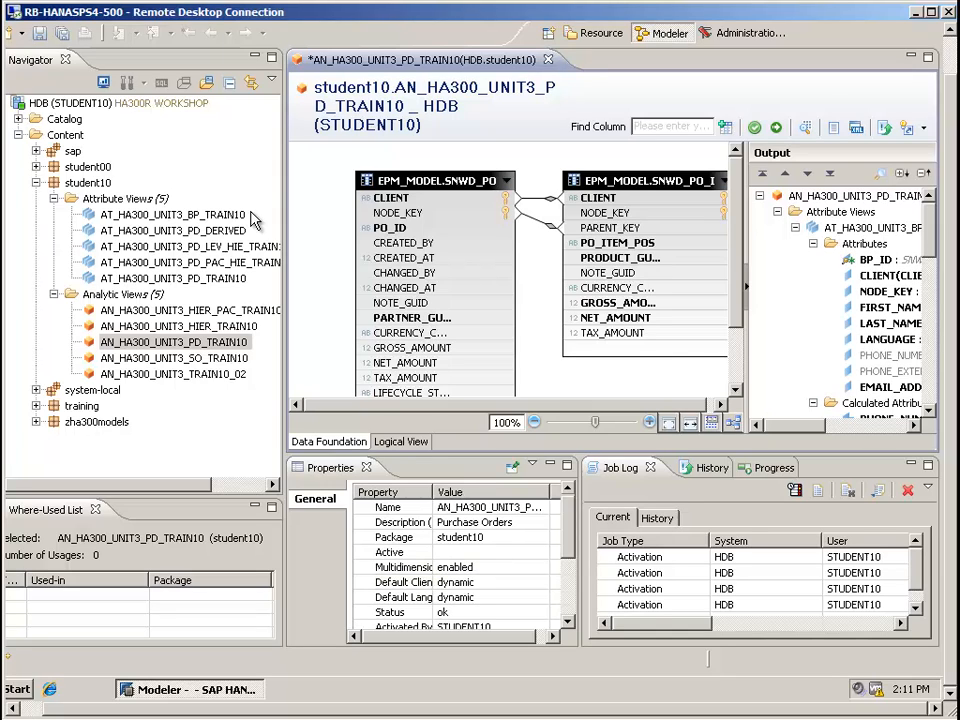
{"action": "left_click", "coordinate": [470, 582]}
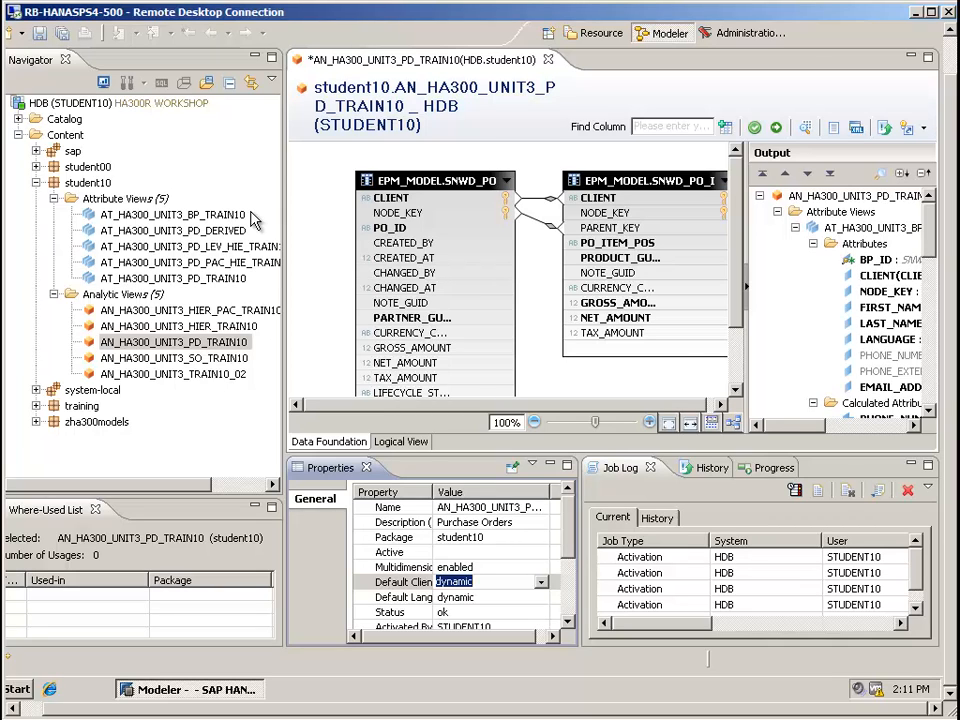
{"action": "type", "text": "200"}
{"action": "left_click", "coordinate": [40, 33]}
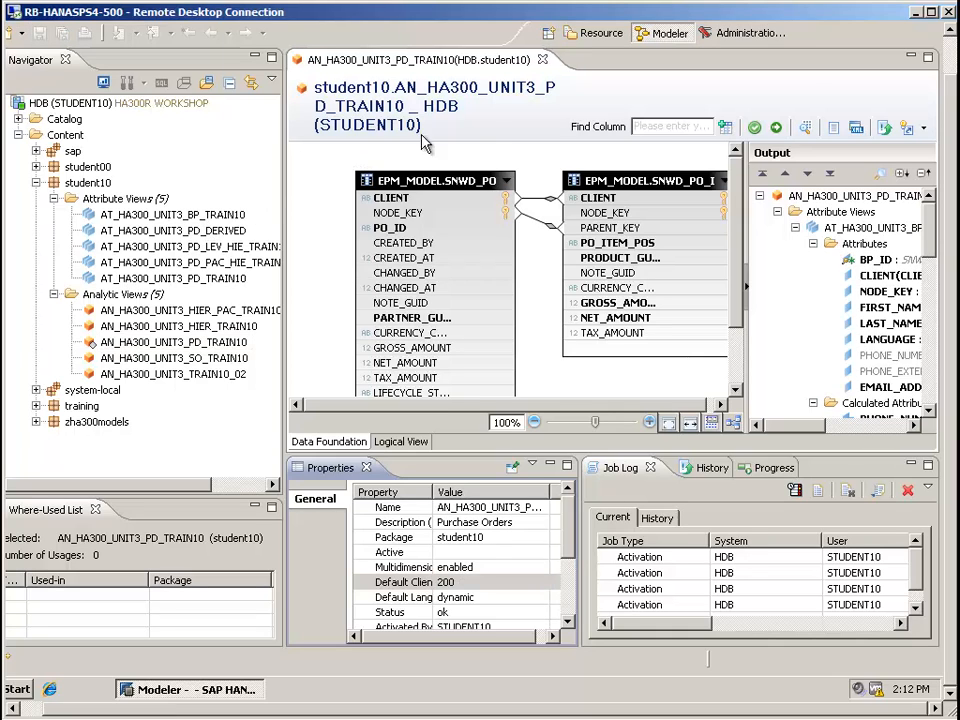
Activate the AN_HA300_UNIT3_PD_TRAIN10 analytic view and preview its data for client 200
{"action": "right_click", "coordinate": [178, 342]}
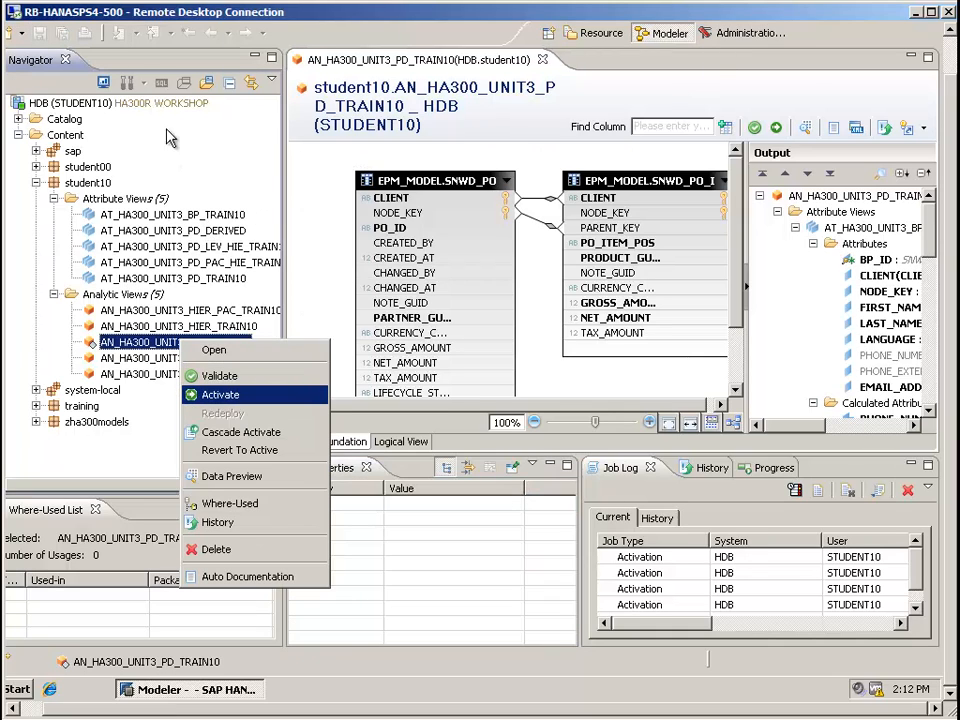
{"action": "left_click", "coordinate": [220, 395]}
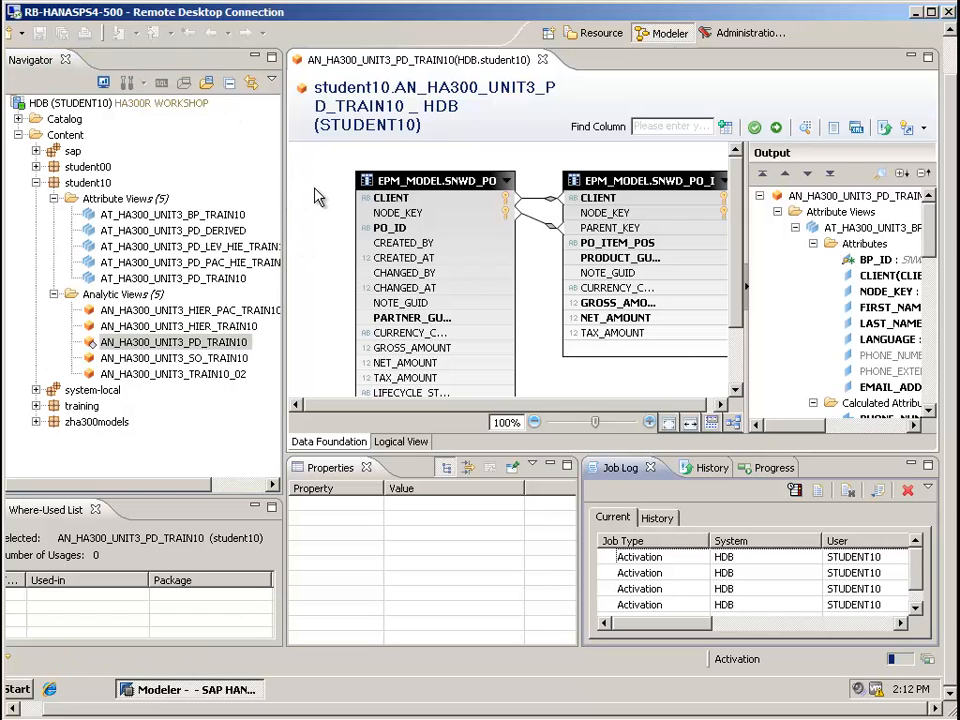
{"action": "right_click", "coordinate": [198, 342]}
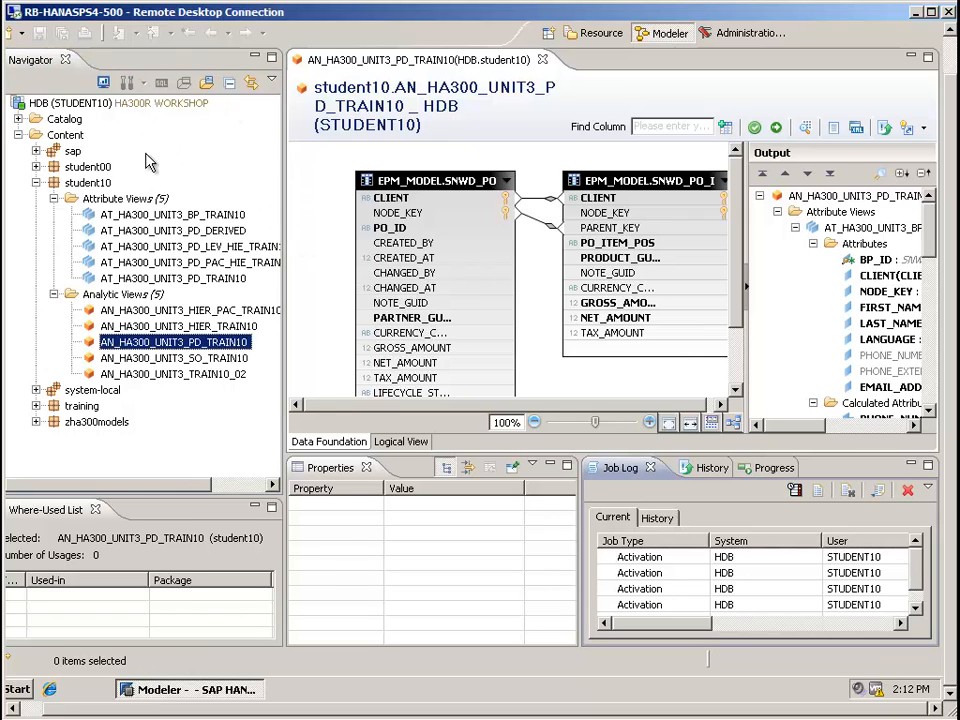
{"action": "left_click", "coordinate": [250, 480]}
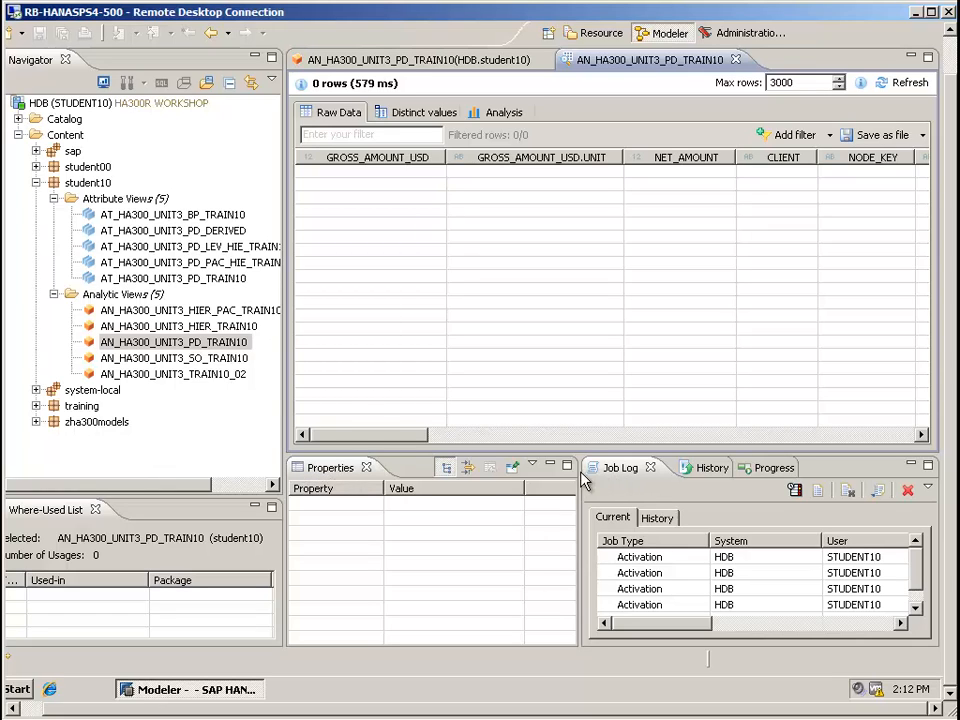
Return to the AN_HA300_UNIT3_PD_TRAIN10 view definition, set its Default Client to 800 and save it
{"action": "key", "text": "ctrl+Page_Up"}
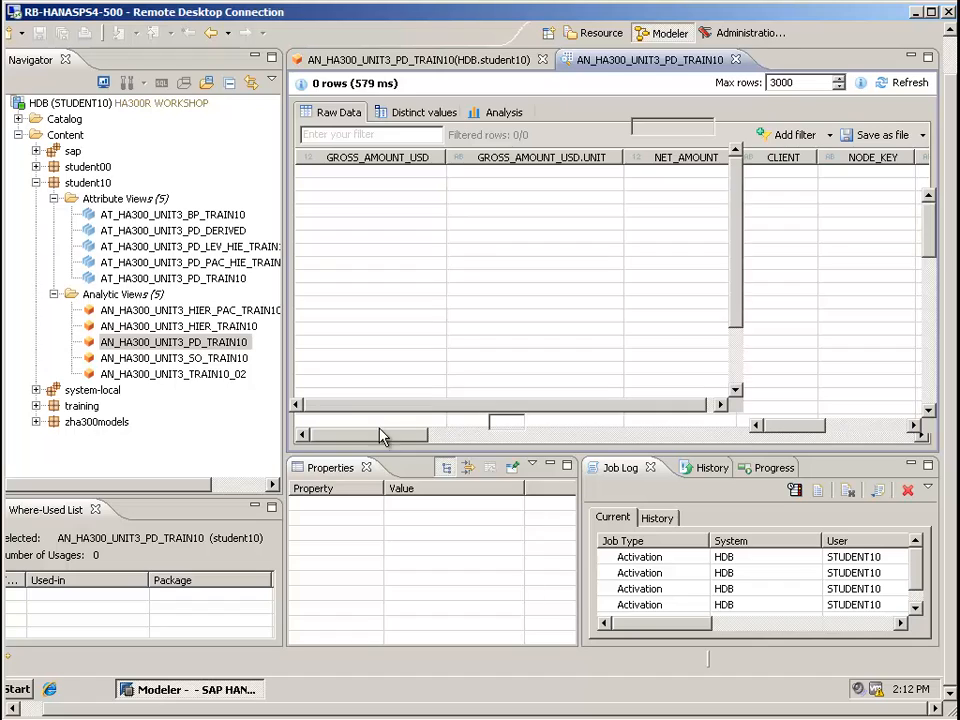
{"action": "left_click", "coordinate": [445, 582]}
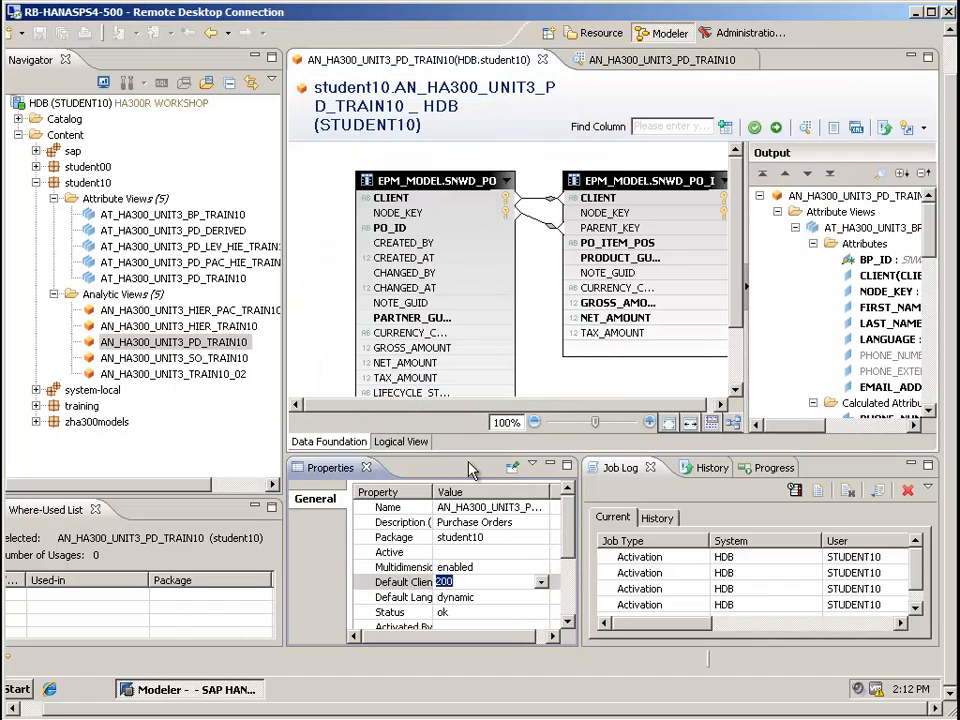
{"action": "type", "text": "800"}
{"action": "left_click", "coordinate": [179, 326]}
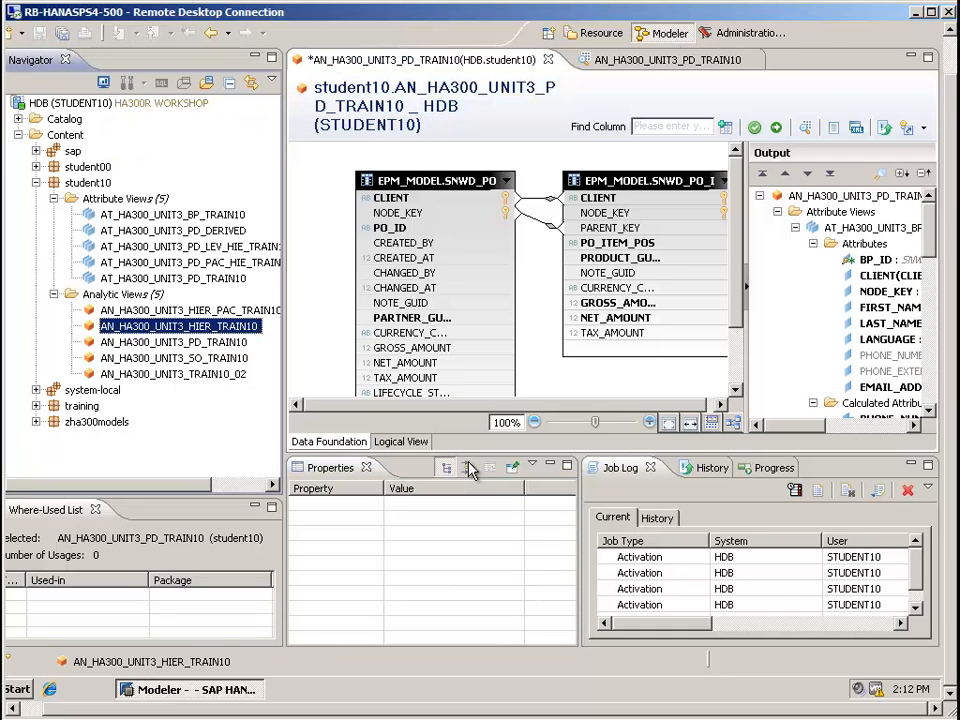
{"action": "key", "text": "Down"}
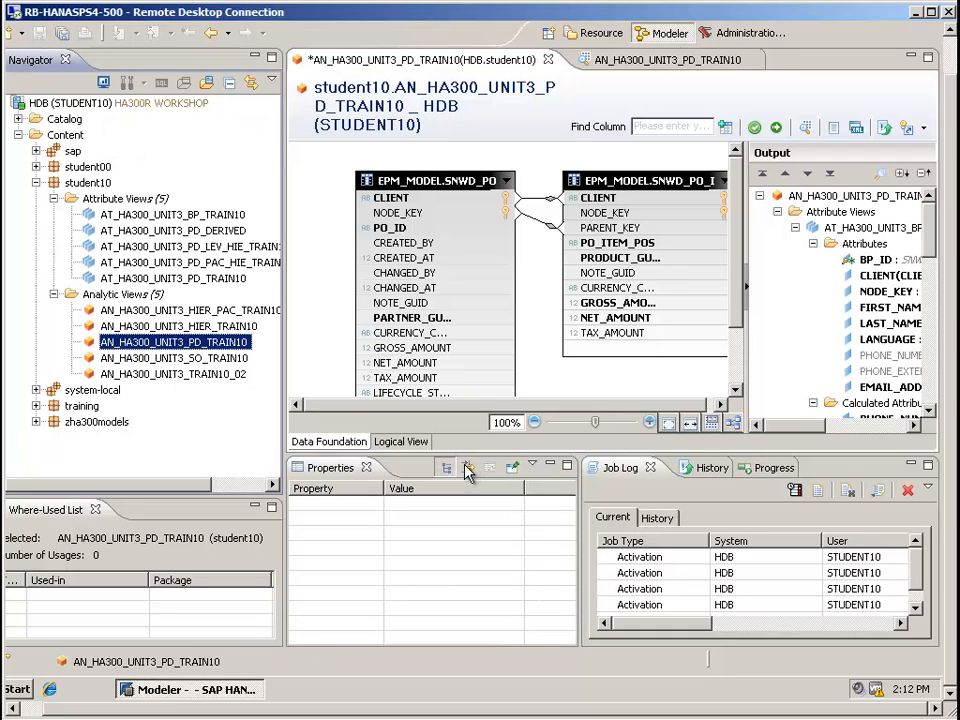
{"action": "left_click", "coordinate": [475, 443]}
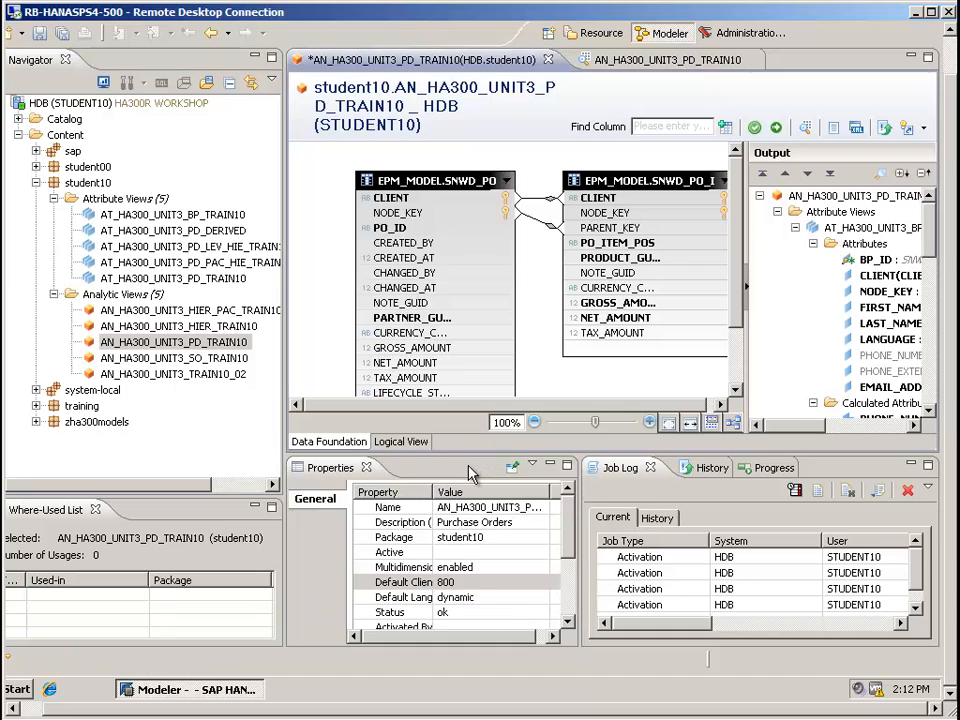
{"action": "left_click", "coordinate": [475, 563]}
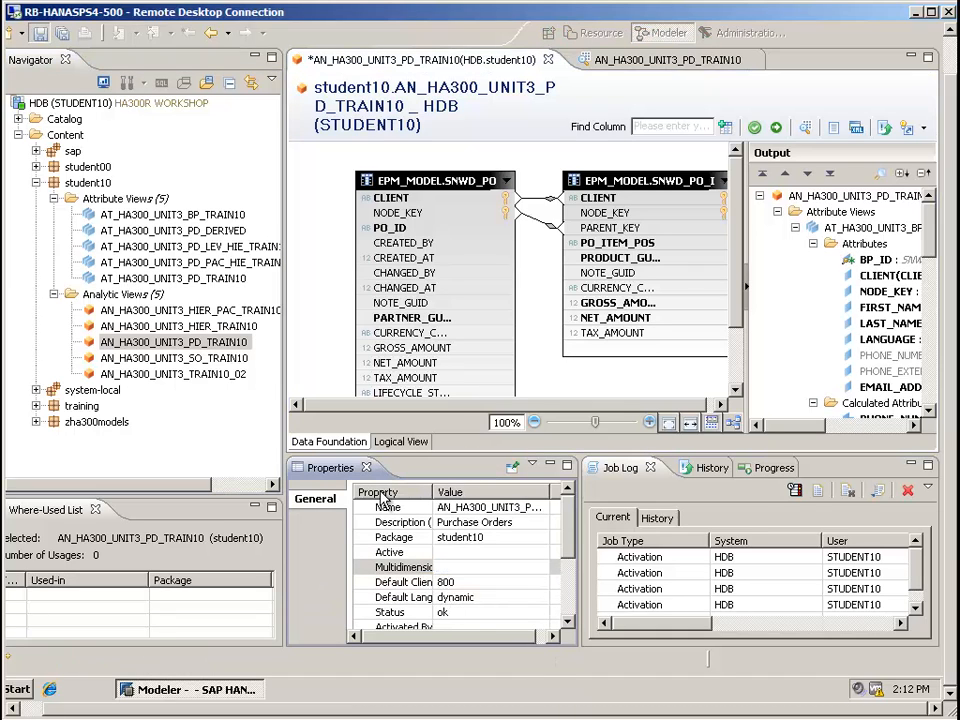
{"action": "key", "text": "ctrl+s"}
Activate the AN_HA300_UNIT3_PD_TRAIN10 analytic view again and preview its data for client 800
{"action": "right_click", "coordinate": [135, 343]}
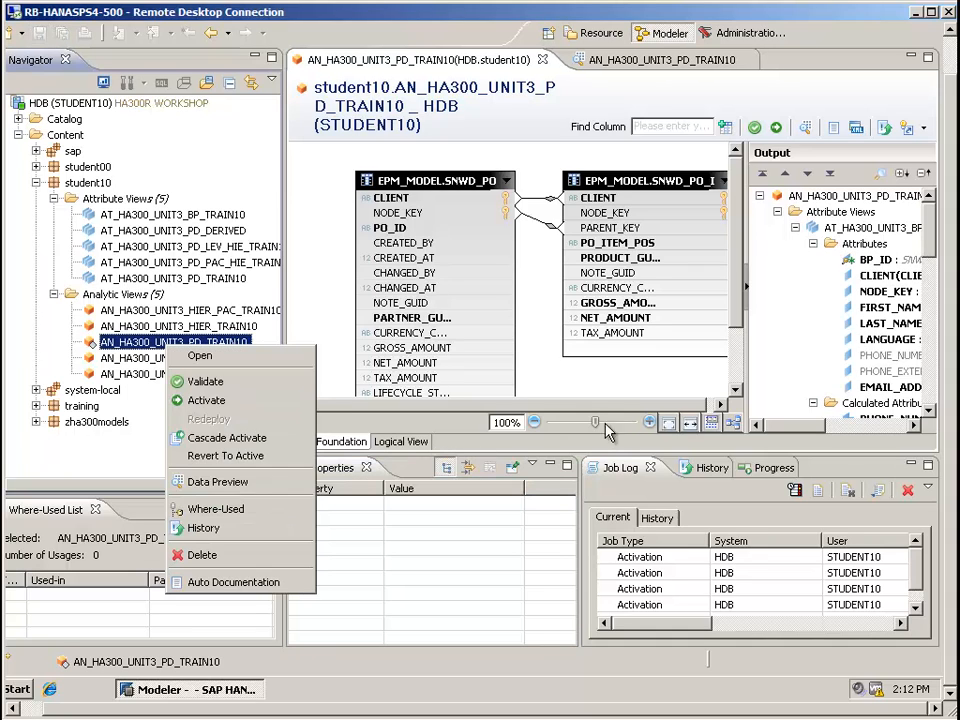
{"action": "left_click", "coordinate": [203, 398]}
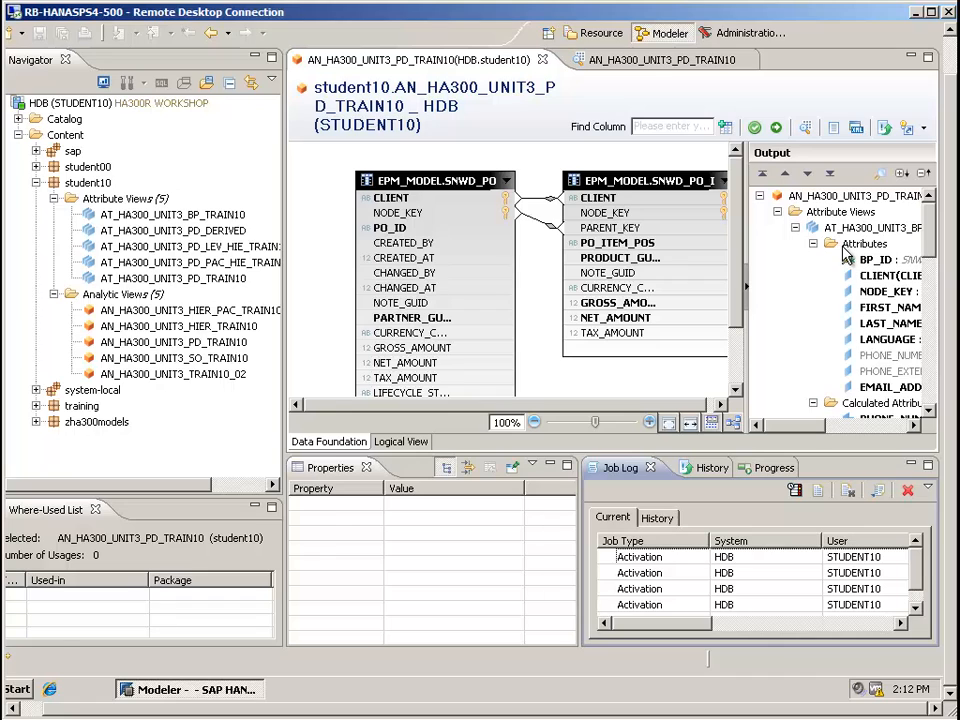
{"action": "right_click", "coordinate": [185, 342]}
{"action": "key", "text": "Return"}
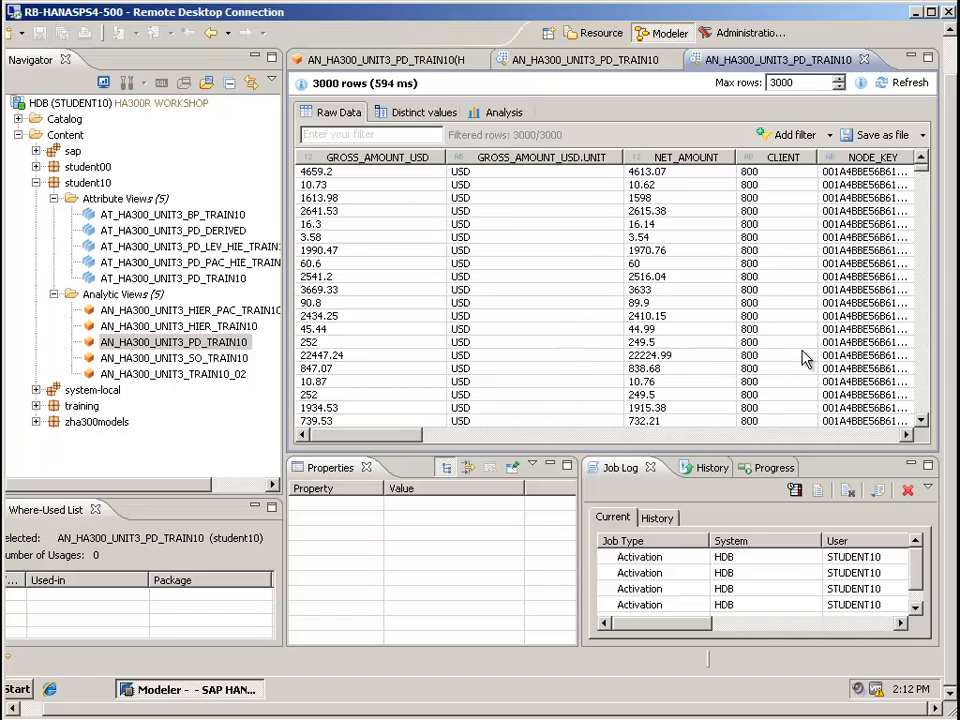
Return to the AN_HA300_UNIT3_PD_TRAIN10 view definition and examine the GROSS_AMOUNT_USD measure's currency settings and available measure types
{"action": "key", "text": "ctrl+Page_Up"}
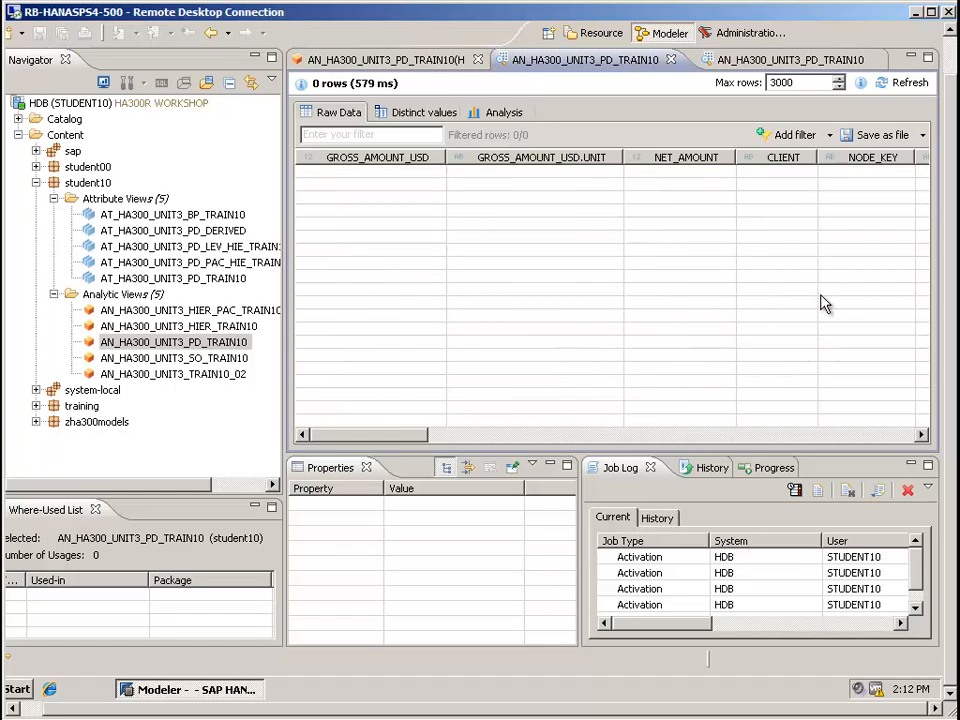
{"action": "key", "text": "ctrl+Page_Up"}
{"action": "scroll", "coordinate": [822, 304], "scroll_direction": "down", "scroll_amount": 10}
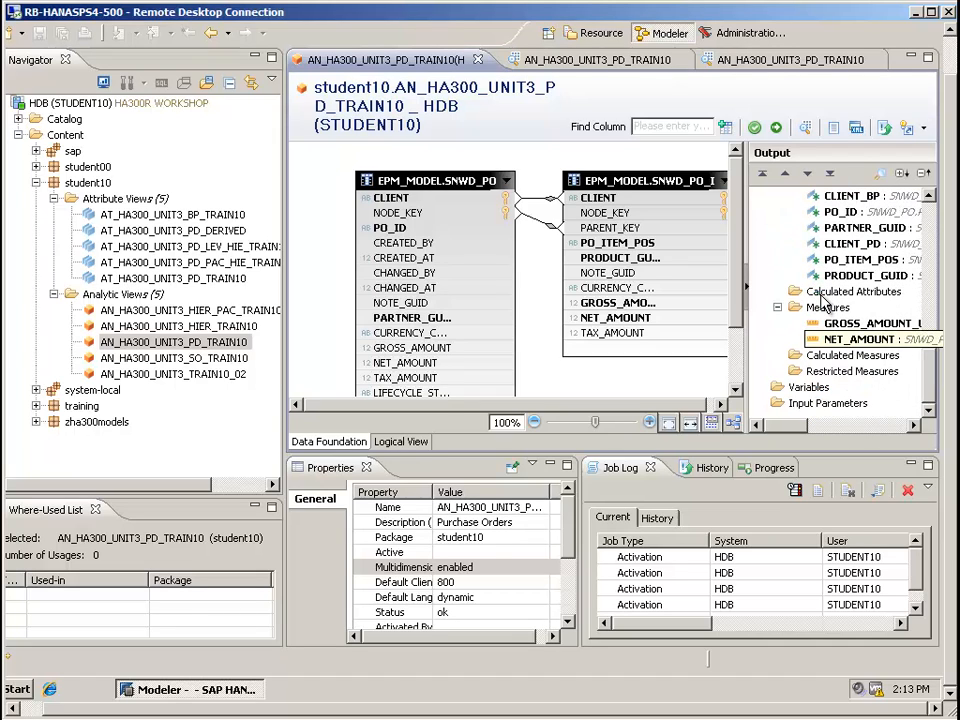
{"action": "scroll", "coordinate": [845, 292], "scroll_direction": "right", "scroll_amount": 5}
{"action": "scroll", "coordinate": [842, 260], "scroll_direction": "left", "scroll_amount": 3}
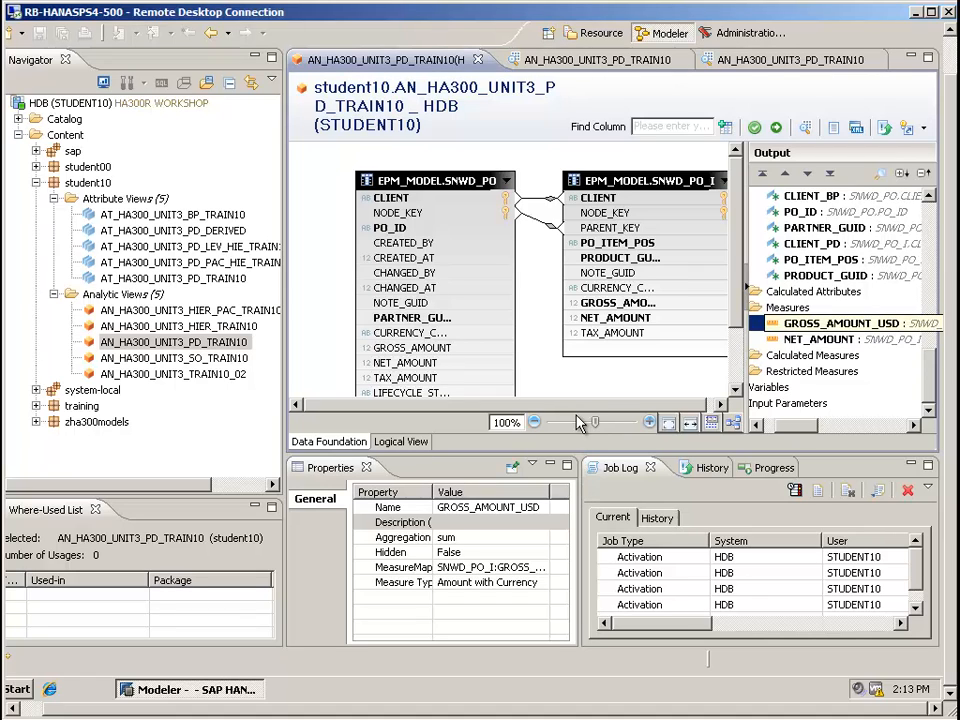
{"action": "left_click", "coordinate": [520, 582]}
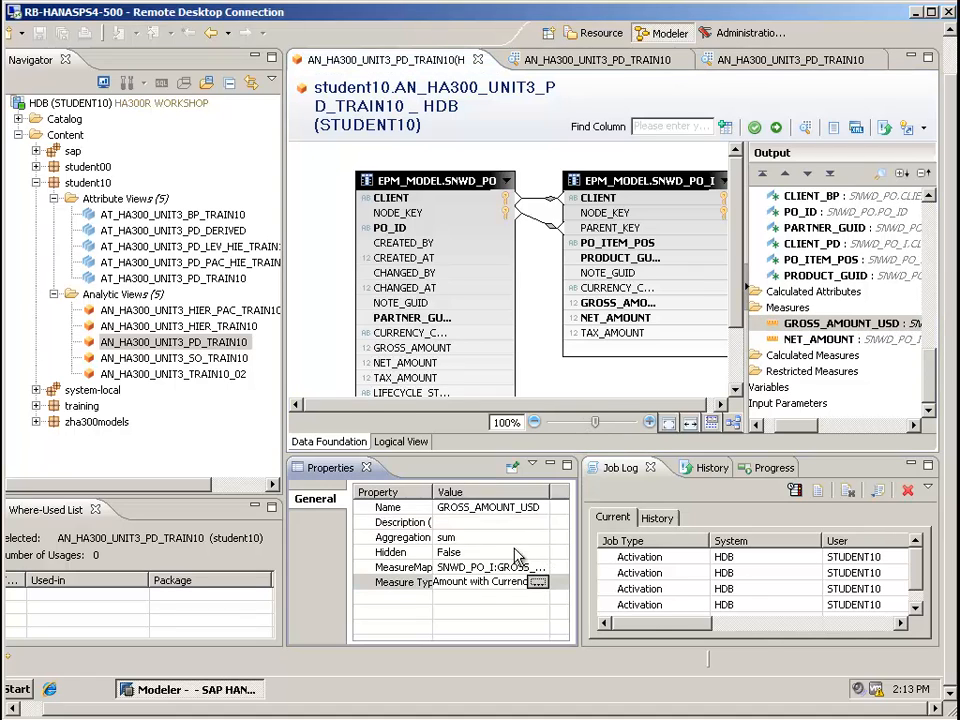
{"action": "left_click", "coordinate": [535, 580]}
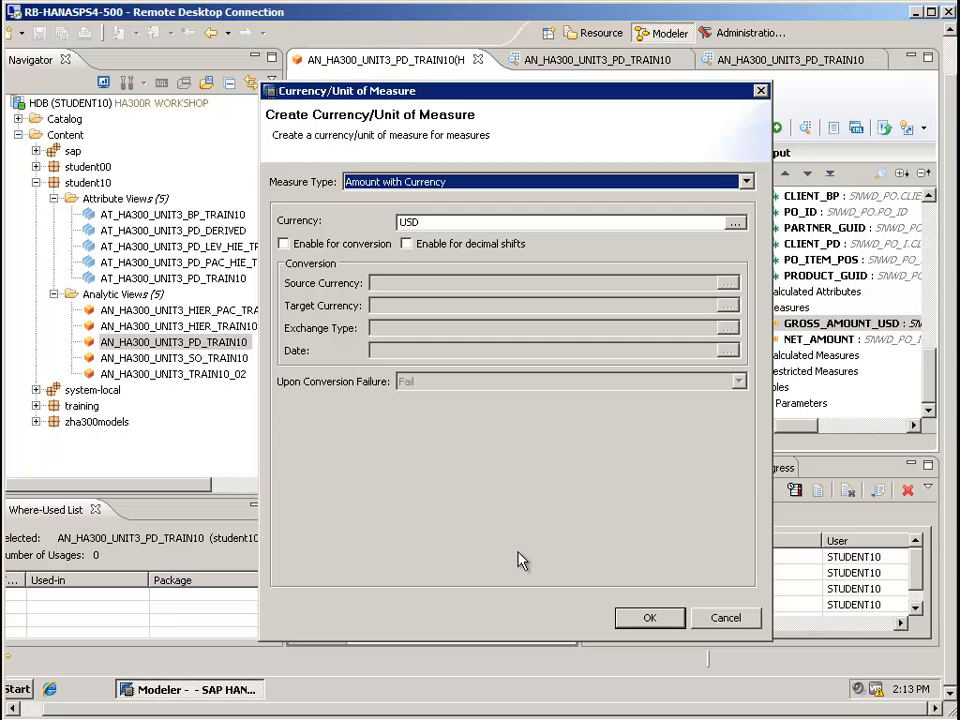
{"action": "key", "text": "alt+Down"}
{"action": "key", "text": "Up"}
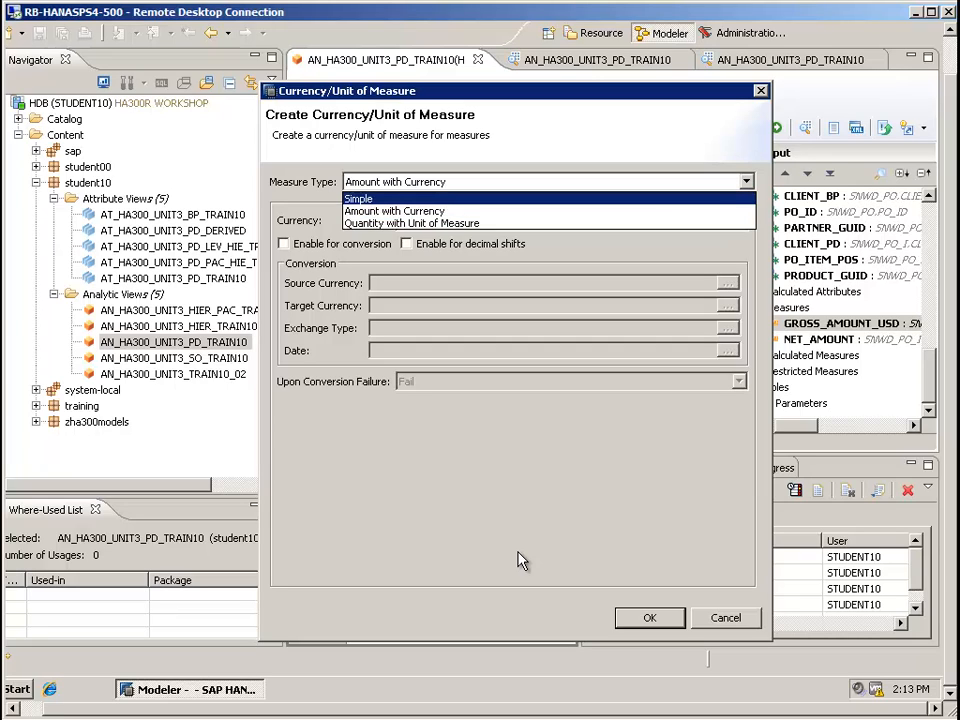
{"action": "key", "text": "Escape"}
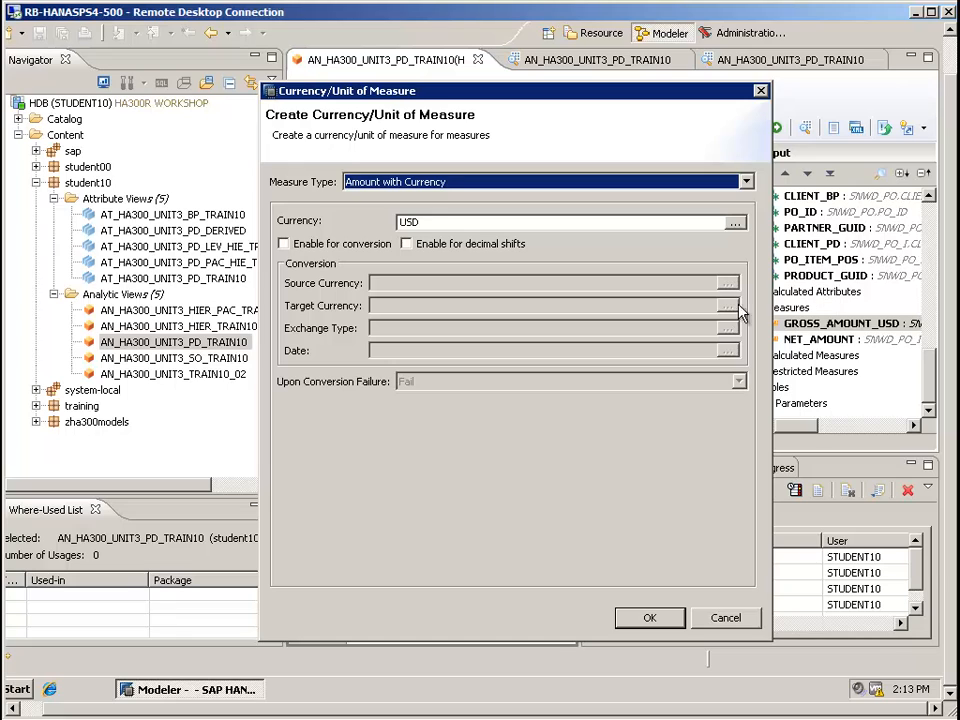
{"action": "key", "text": "Return"}
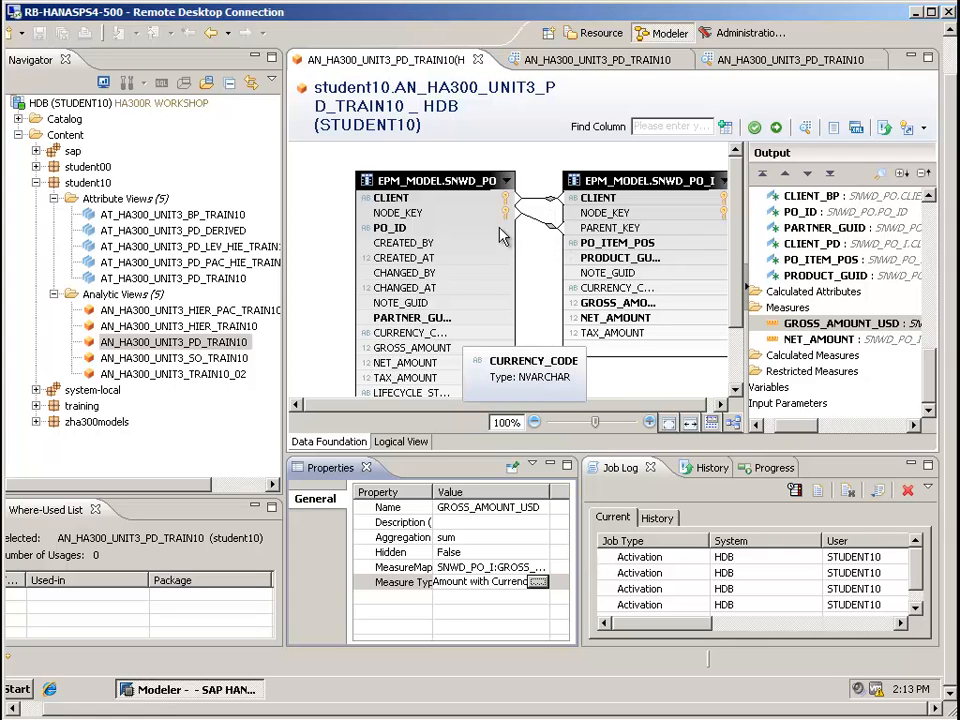
Apply an Equal filter with a purchase order number to the SNWD_PO table's PO_ID column and save the view
{"action": "right_click", "coordinate": [410, 334]}
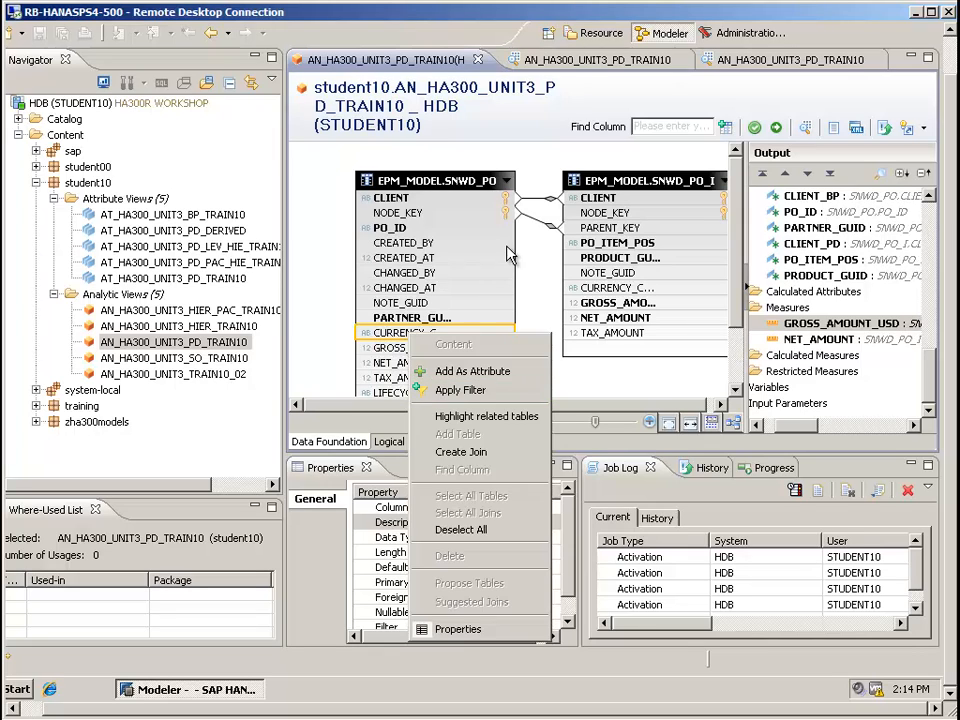
{"action": "right_click", "coordinate": [399, 231]}
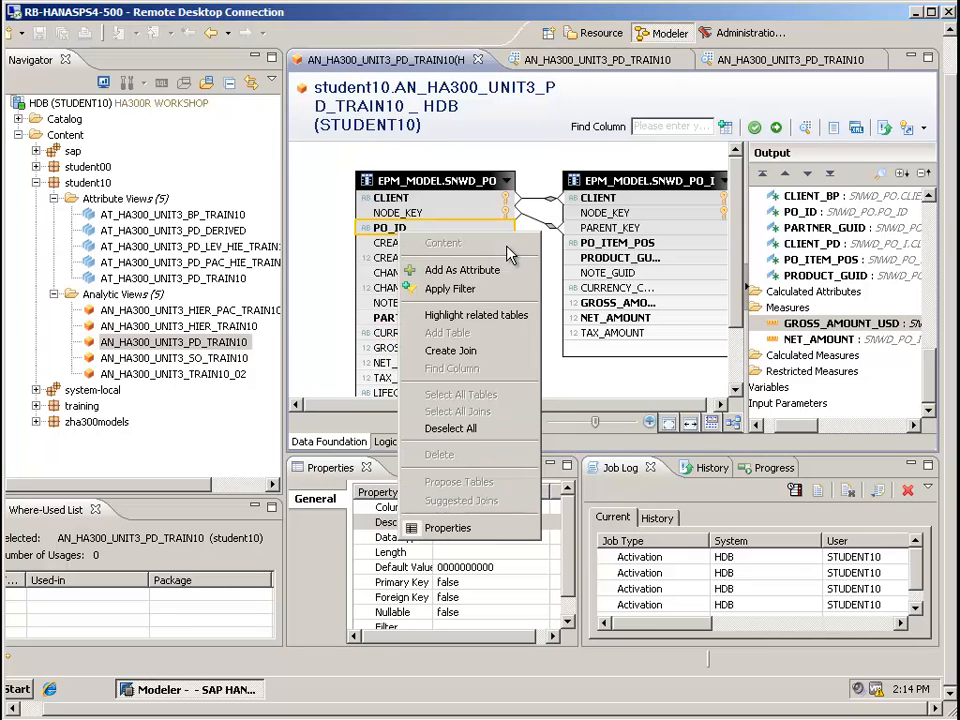
{"action": "left_click", "coordinate": [450, 288]}
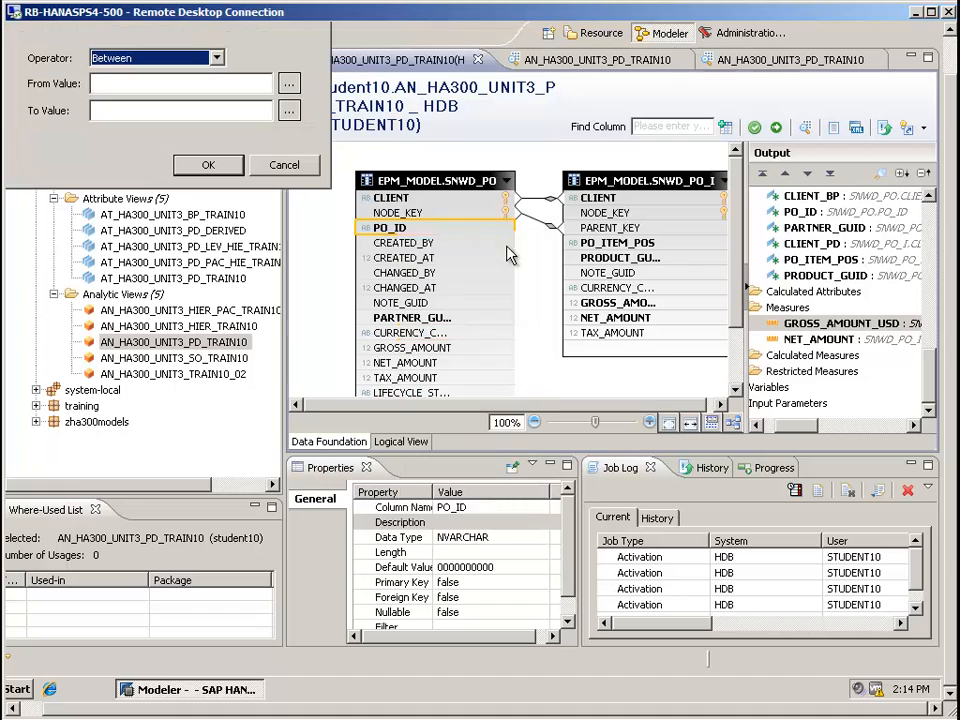
{"action": "left_click", "coordinate": [217, 58]}
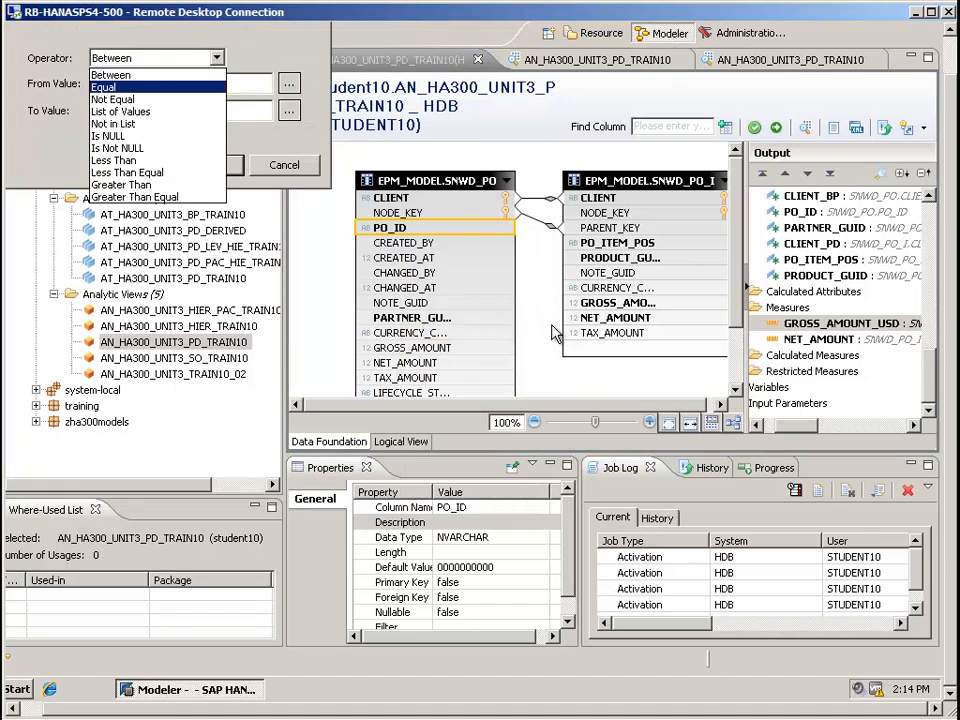
{"action": "left_click", "coordinate": [114, 101]}
{"action": "left_click", "coordinate": [217, 58]}
{"action": "left_click", "coordinate": [114, 84]}
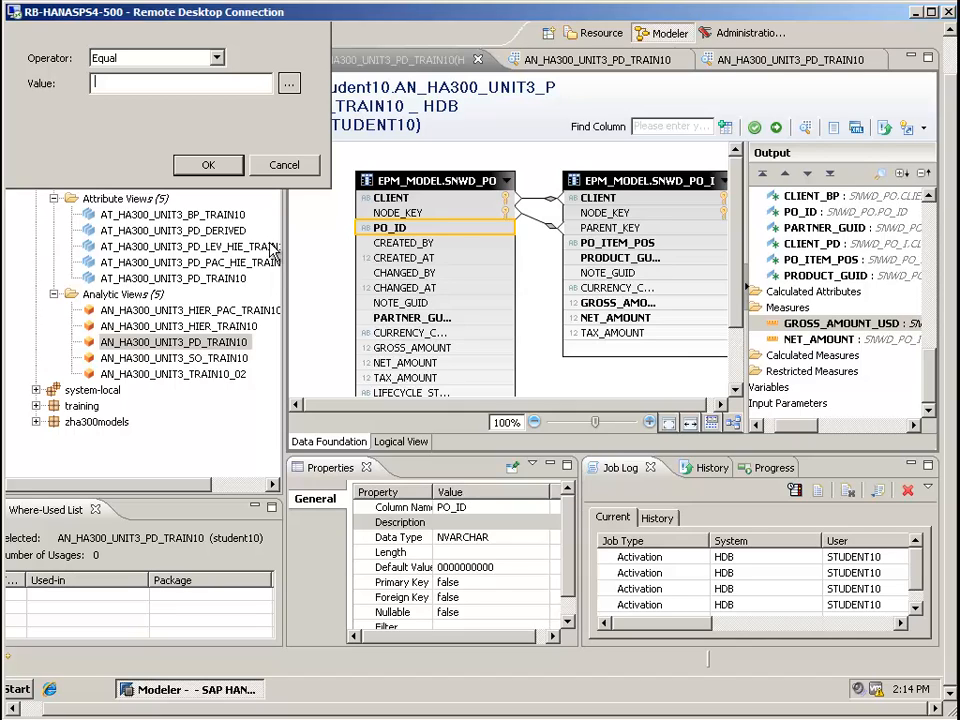
{"action": "type", "text": "030000000"}
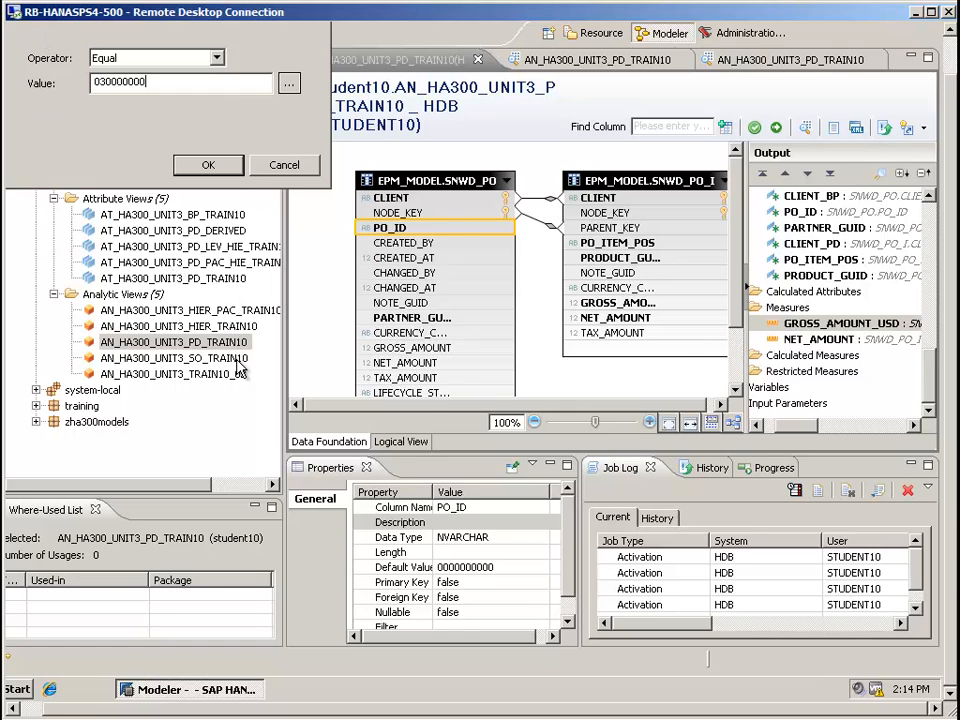
{"action": "key", "text": "Return"}
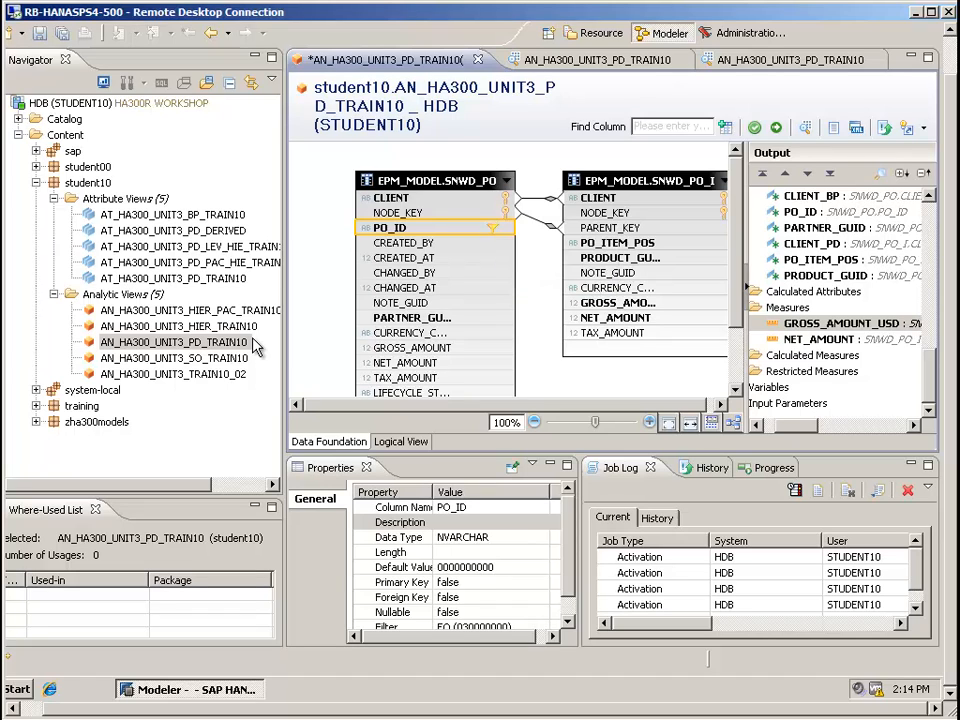
{"action": "key", "text": "ctrl+s"}
Activate the AN_HA300_UNIT3_PD_TRAIN10 analytic view and preview its data with the PO_ID filter applied
{"action": "right_click", "coordinate": [255, 345]}
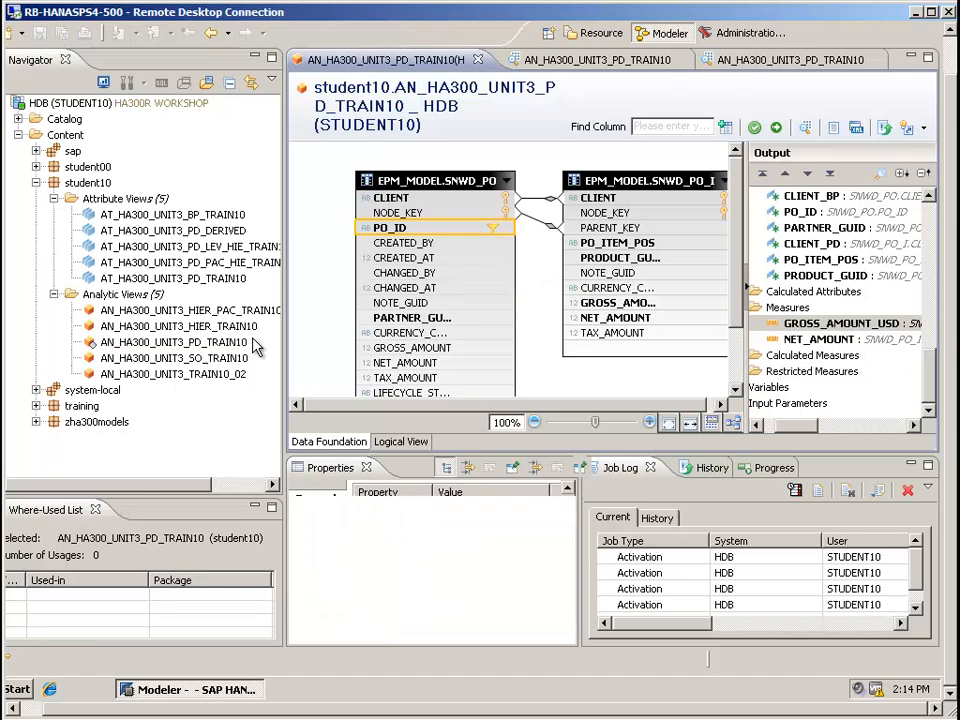
{"action": "key", "text": "Escape"}
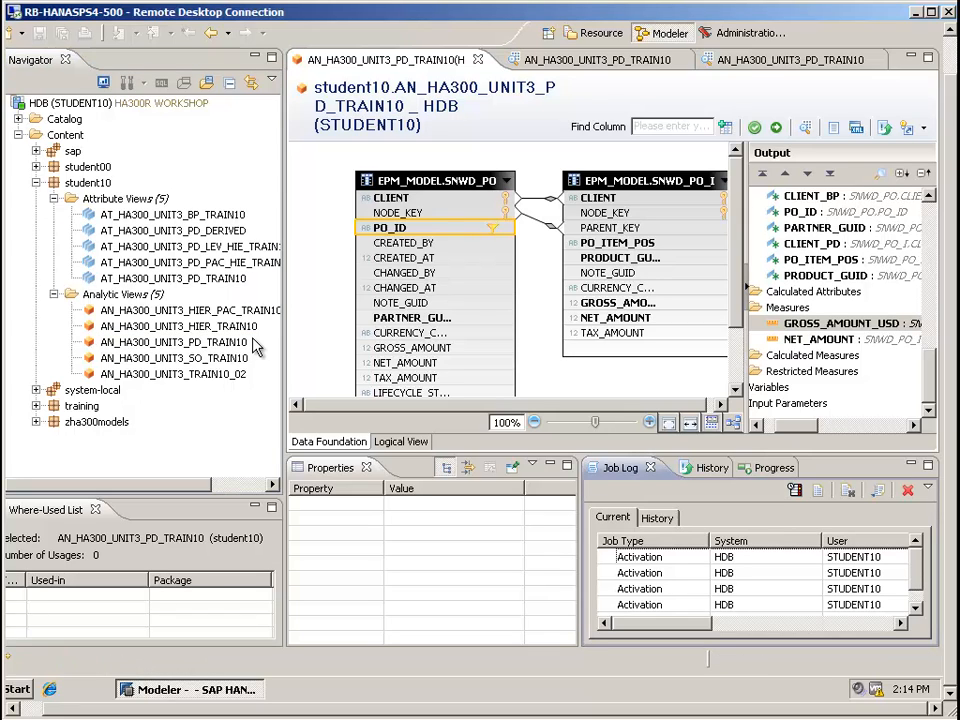
{"action": "right_click", "coordinate": [255, 345]}
{"action": "key", "text": "Down"}
{"action": "key", "text": "Down"}
{"action": "key", "text": "Down"}
{"action": "key", "text": "Down"}
{"action": "key", "text": "Down"}
{"action": "key", "text": "Down"}
{"action": "key", "text": "Down"}
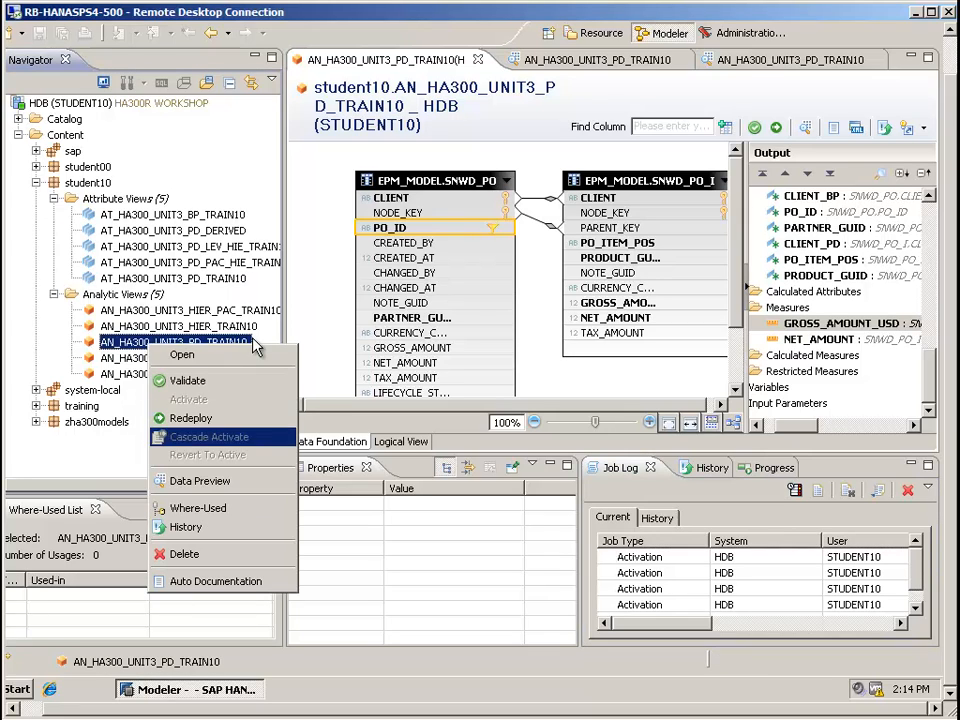
{"action": "key", "text": "Return"}
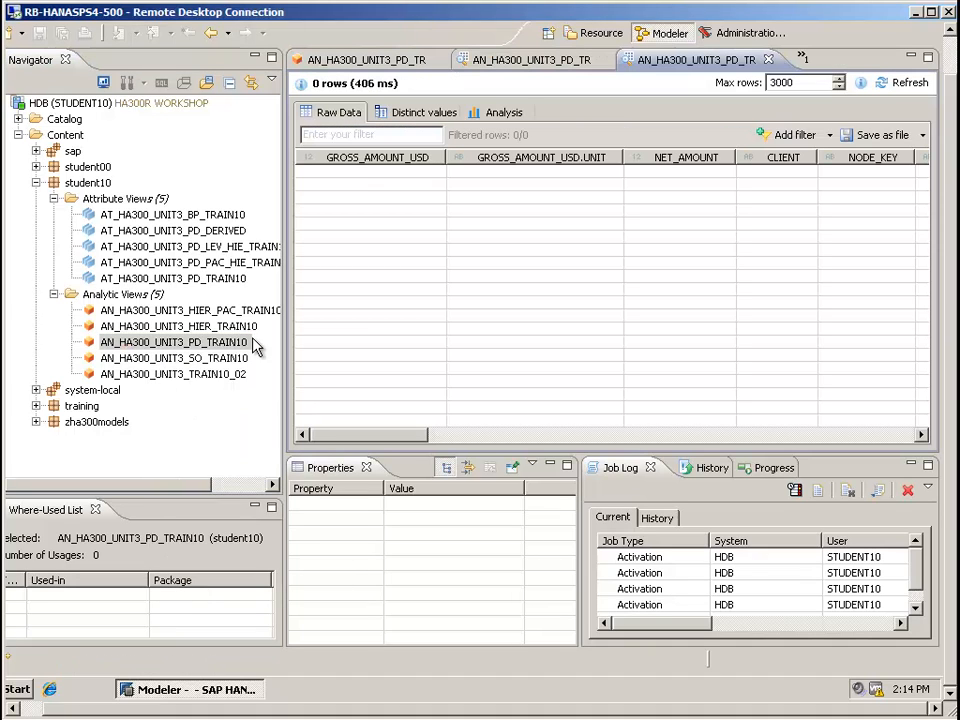
Return to the view definition, append a final 1 to the PO_ID filter's purchase order number and save the view
{"action": "key", "text": "ctrl+Page_Up"}
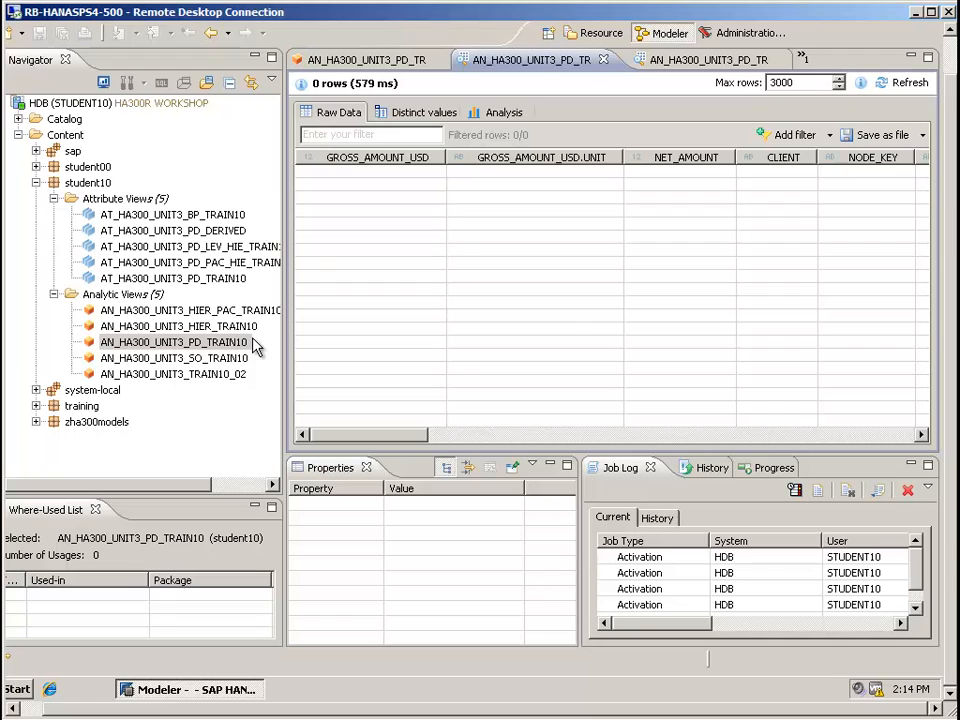
{"action": "key", "text": "ctrl+Page_Up"}
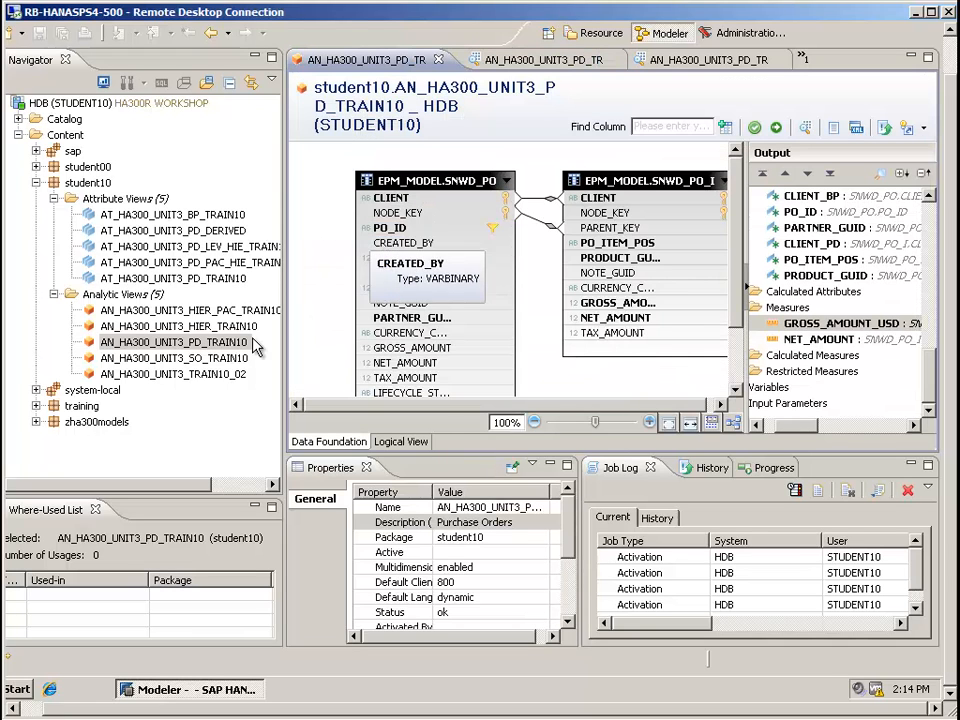
{"action": "left_click", "coordinate": [414, 228]}
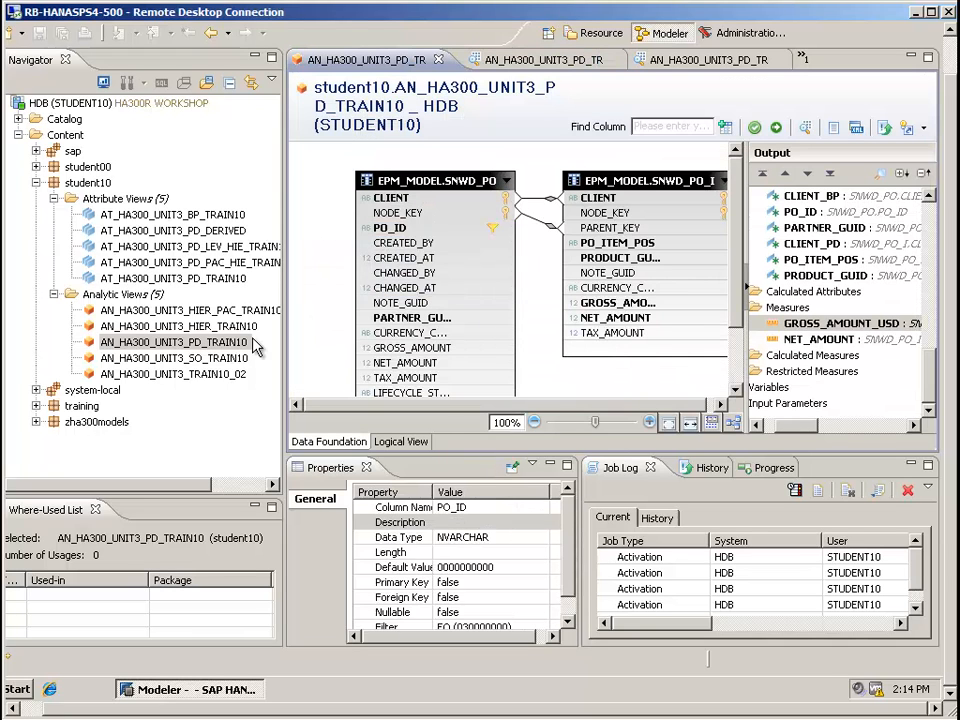
{"action": "right_click", "coordinate": [467, 229]}
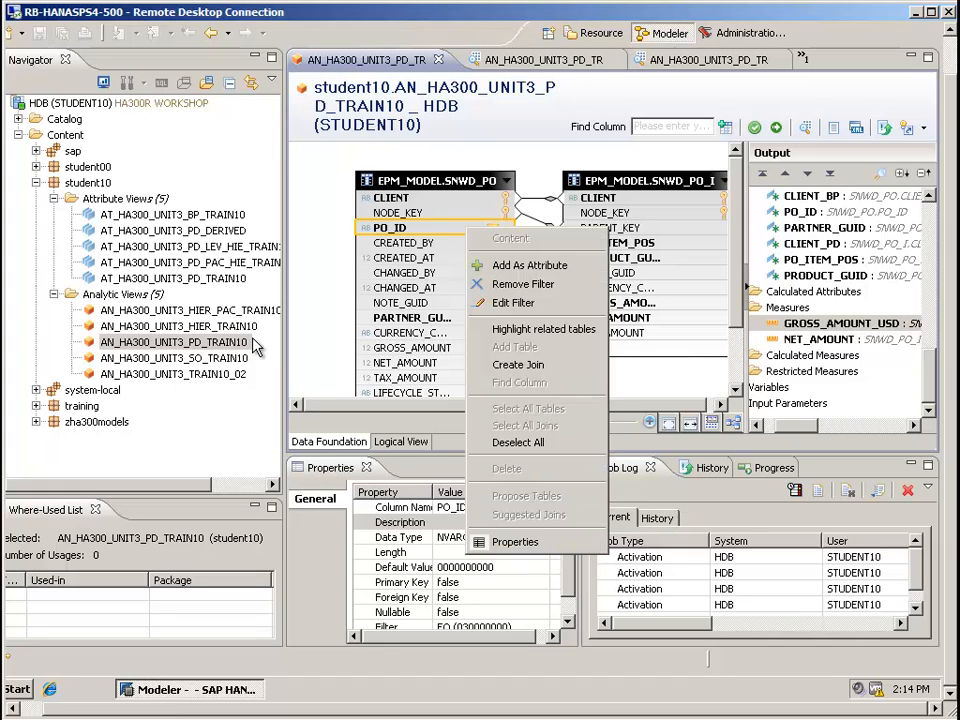
{"action": "left_click", "coordinate": [512, 302]}
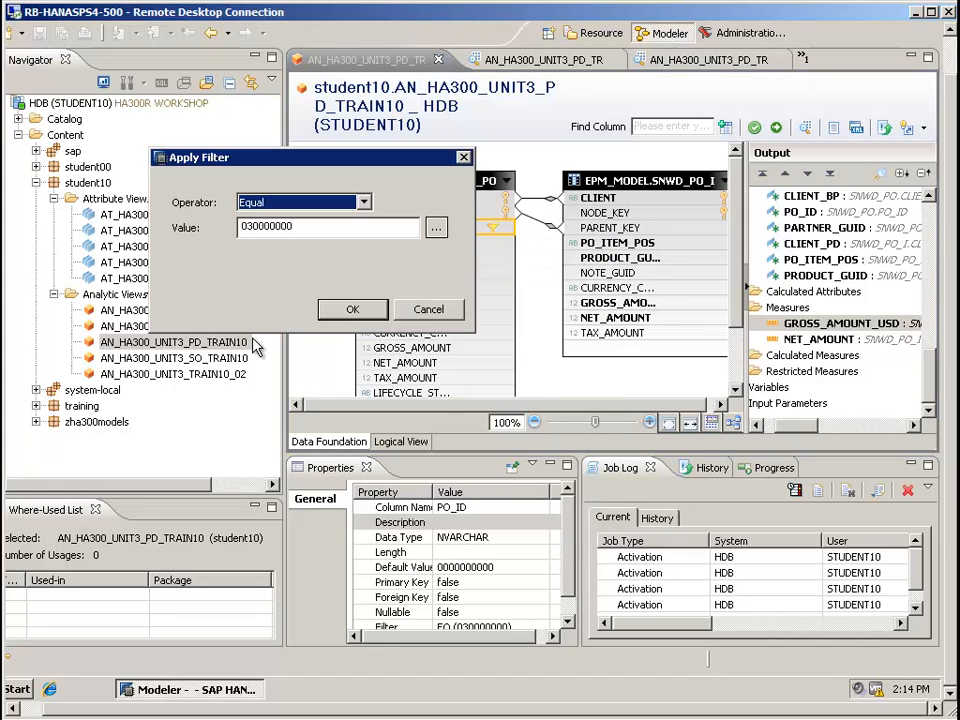
{"action": "left_click", "coordinate": [318, 227]}
{"action": "type", "text": "1"}
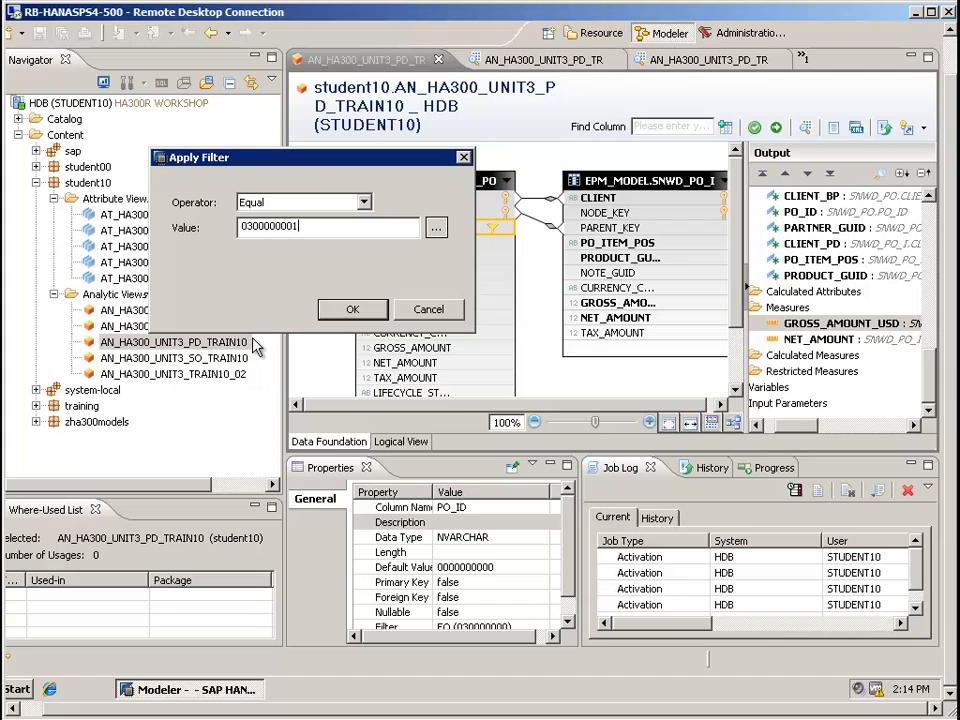
{"action": "key", "text": "Return"}
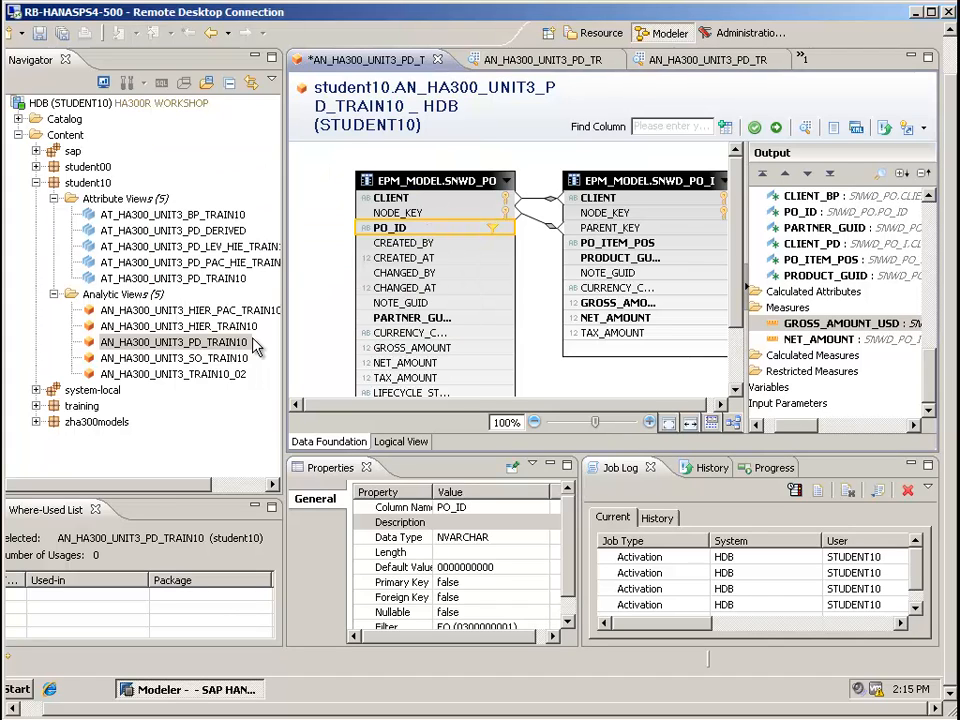
{"action": "key", "text": "ctrl+s"}
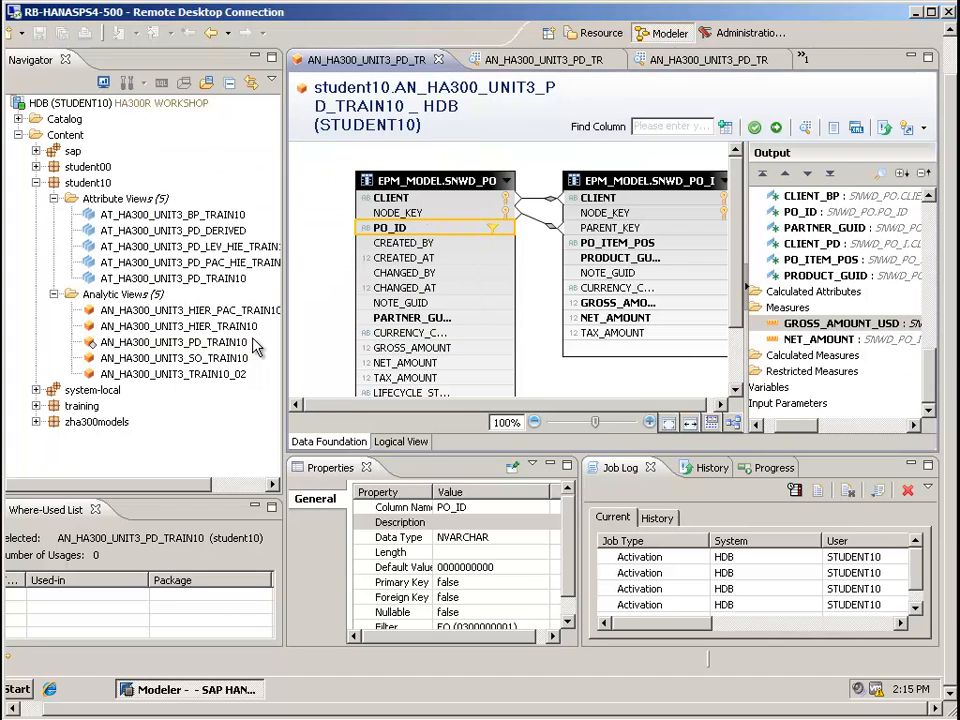
Activate the AN_HA300_UNIT3_PD_TRAIN10 view with the corrected filter and preview its data, checking the PO_ID column
{"action": "right_click", "coordinate": [256, 345]}
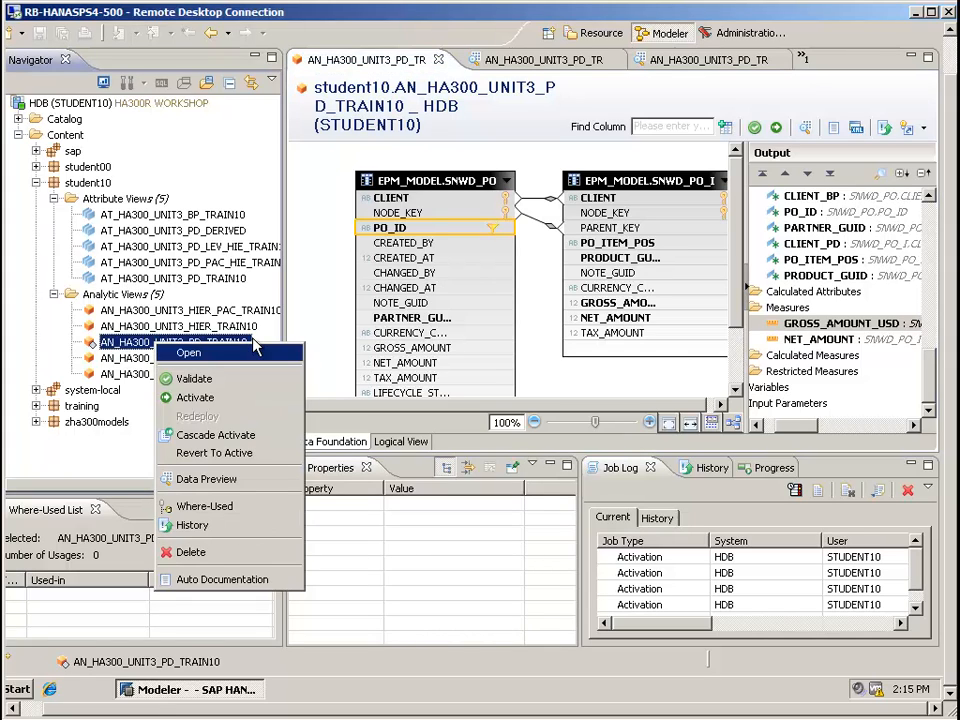
{"action": "left_click", "coordinate": [195, 397]}
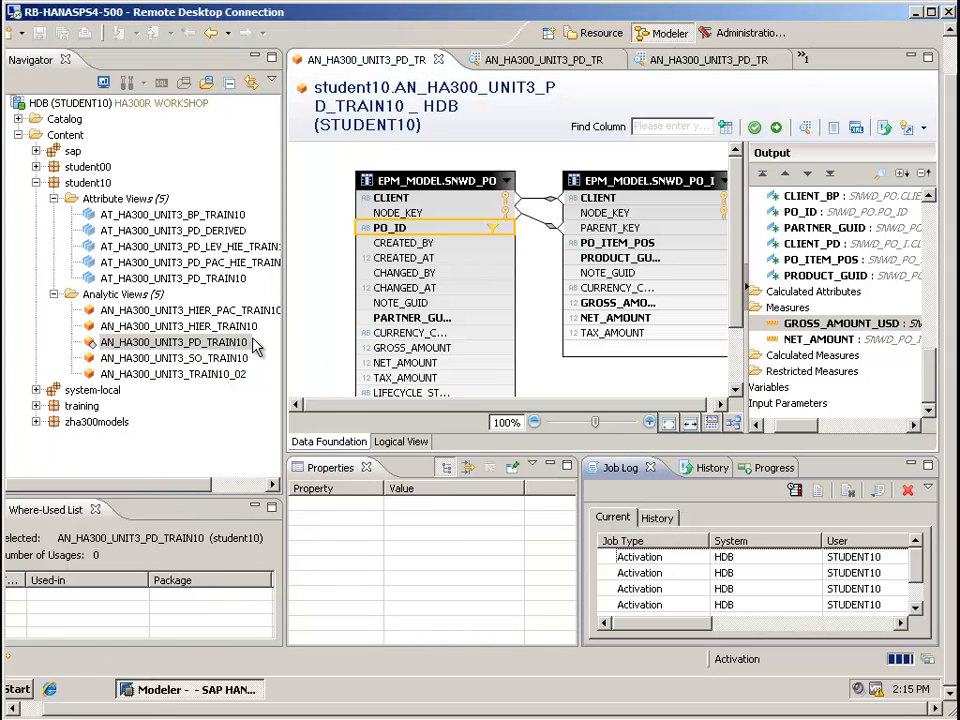
{"action": "right_click", "coordinate": [256, 345]}
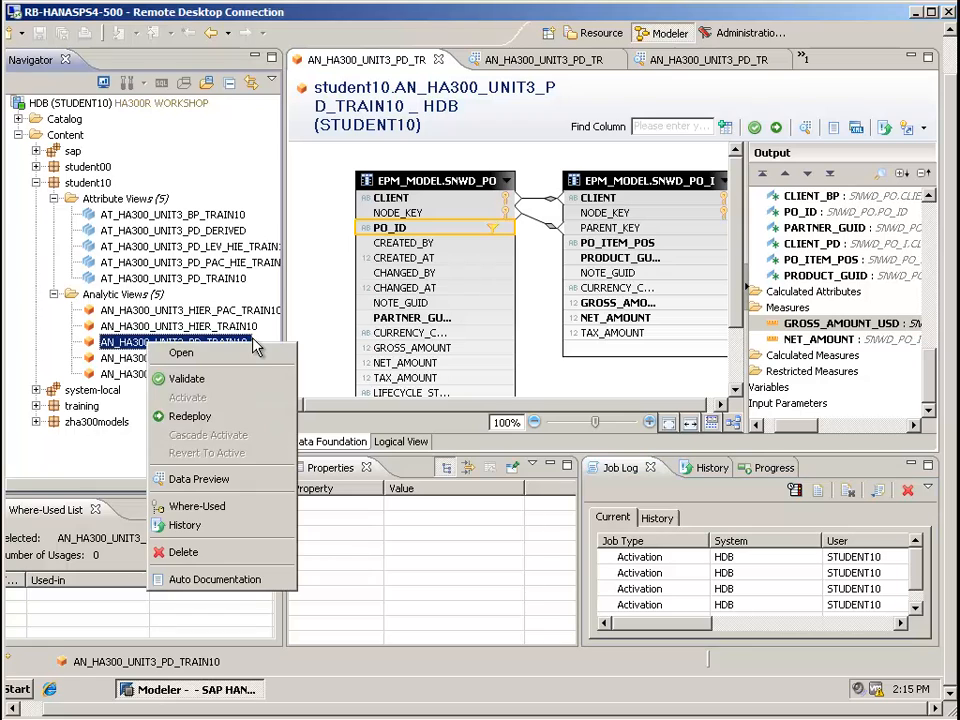
{"action": "left_click", "coordinate": [199, 479]}
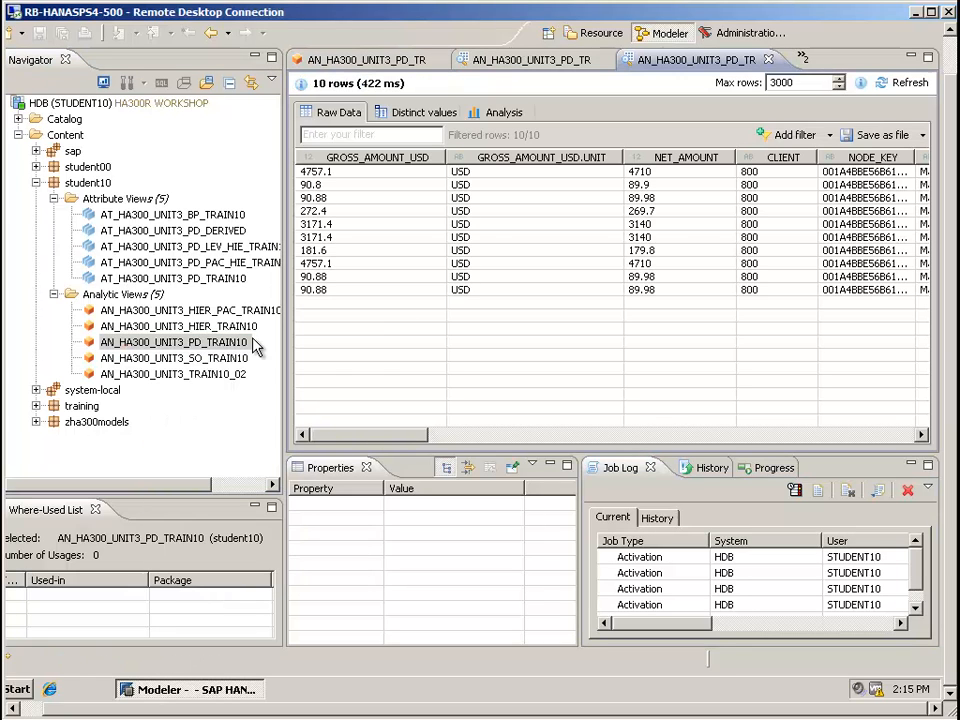
{"action": "mouse_move", "coordinate": [369, 435]}
{"action": "left_mouse_down"}
{"action": "mouse_move", "coordinate": [625, 435]}
{"action": "mouse_move", "coordinate": [362, 435]}
{"action": "left_mouse_up"}
{"action": "left_click_drag", "start_coordinate": [362, 435], "coordinate": [844, 435]}
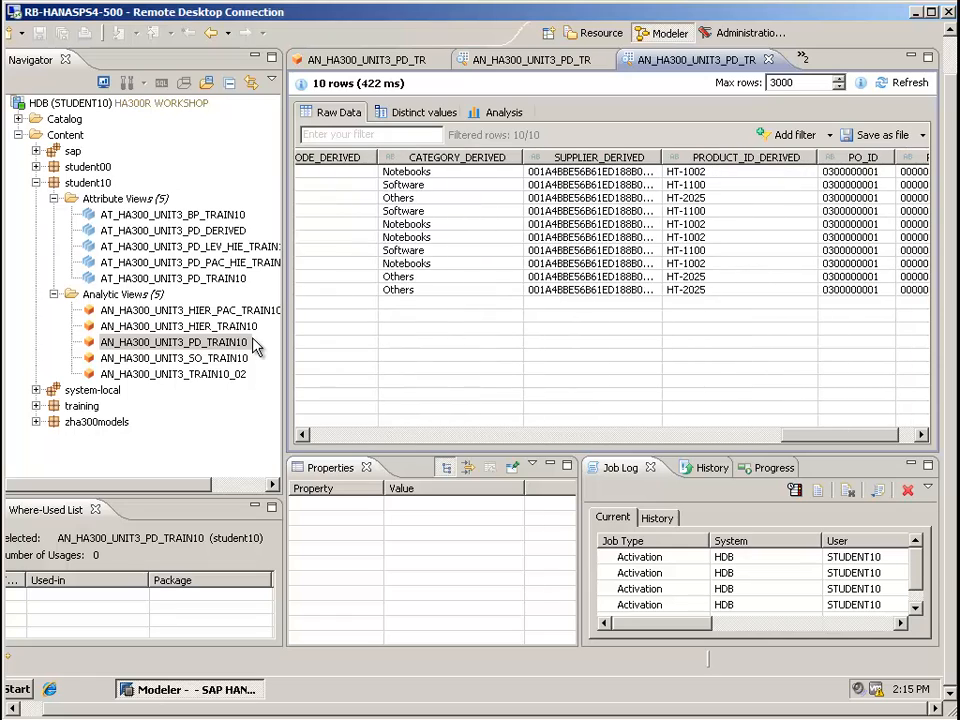